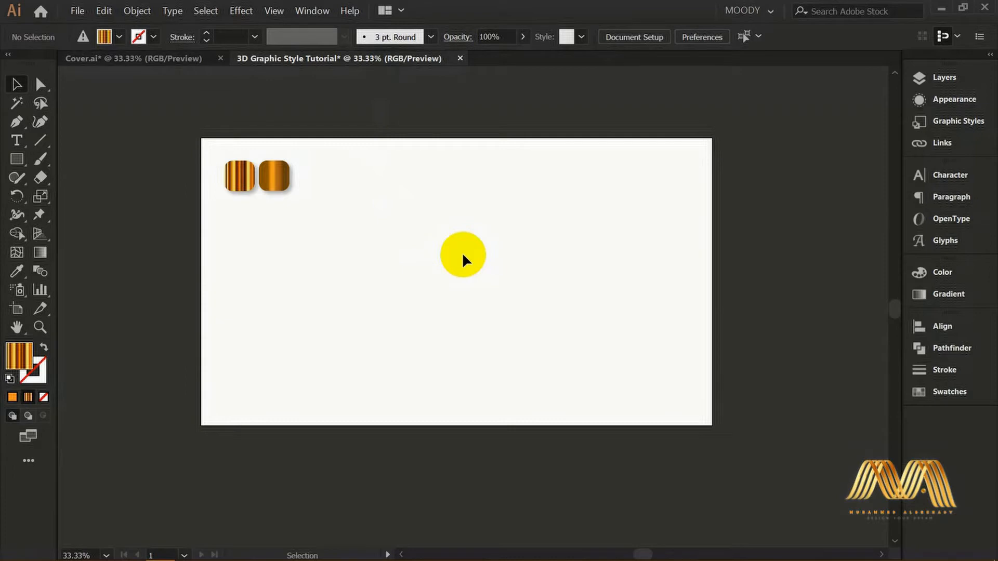
- Add the text "3D" near the middle of the artboard and scale it up to about 179 pt
left_click(467, 276)
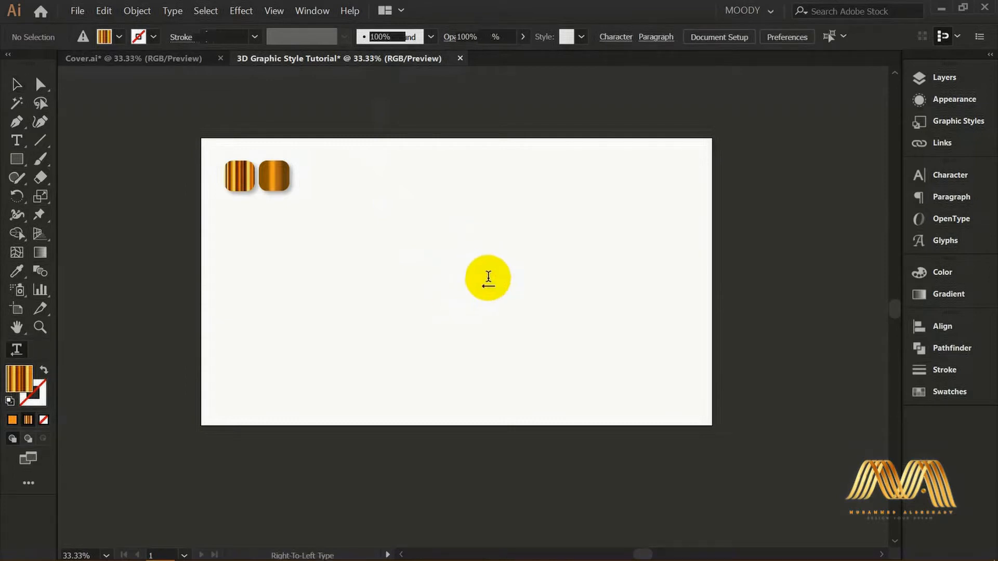
type("3D")
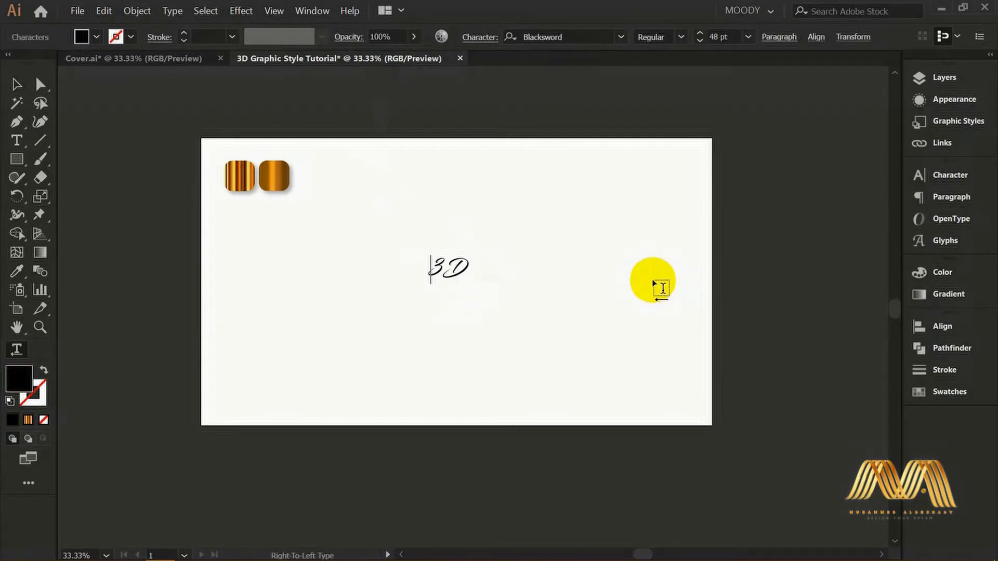
left_click(16, 85)
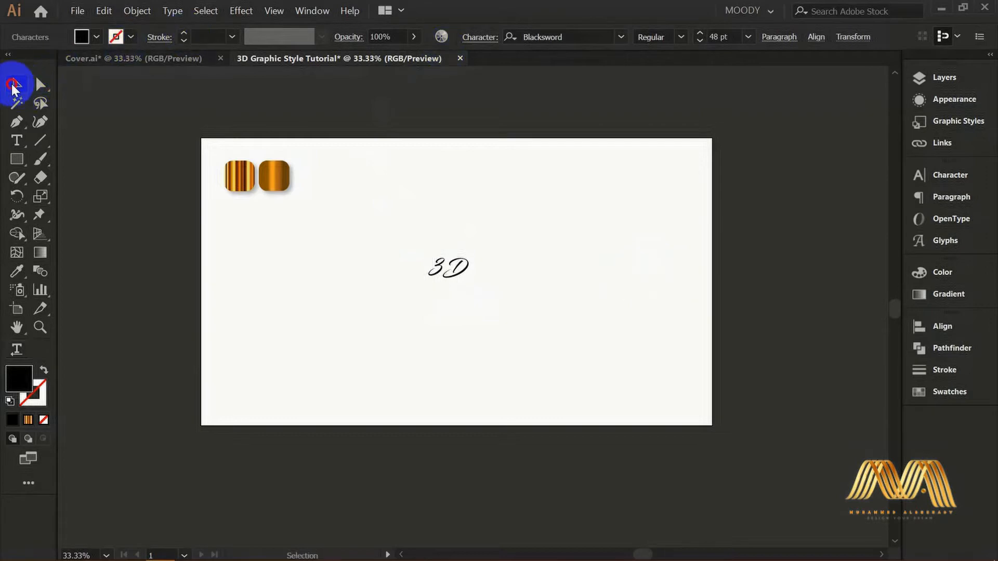
left_click_drag(468, 284, 501, 298)
- Change the font of the "3D" text to Facon Bold Italic
left_click(982, 175)
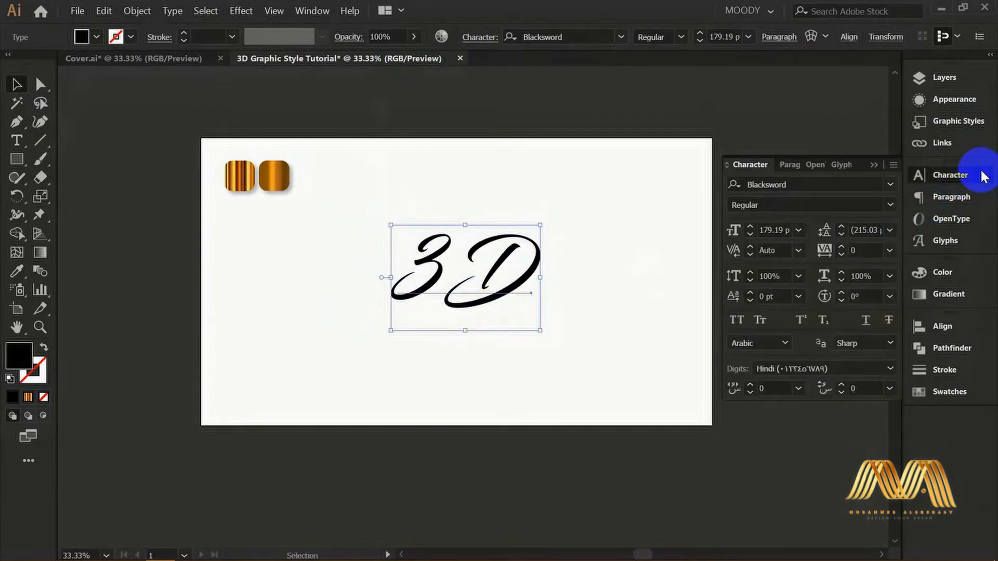
left_click(892, 183)
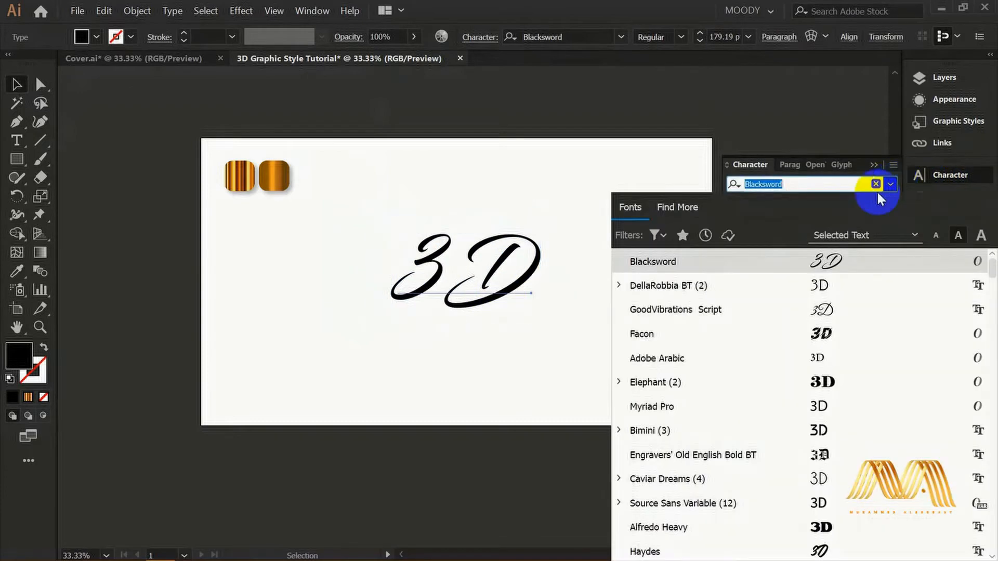
left_click(838, 332)
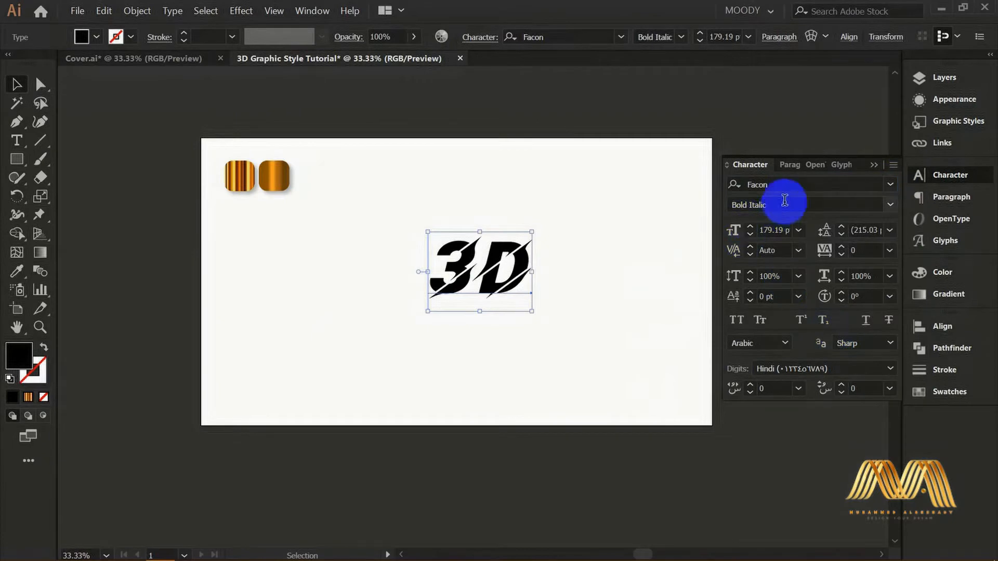
left_click(741, 166)
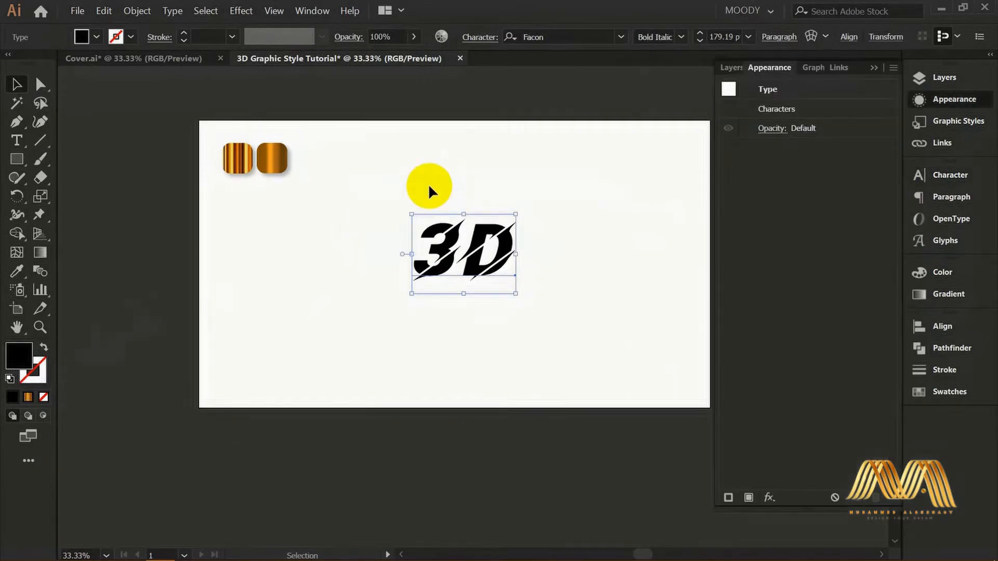
- Set the text's fill and stroke to none and add a new fill to its appearance
left_click(42, 383)
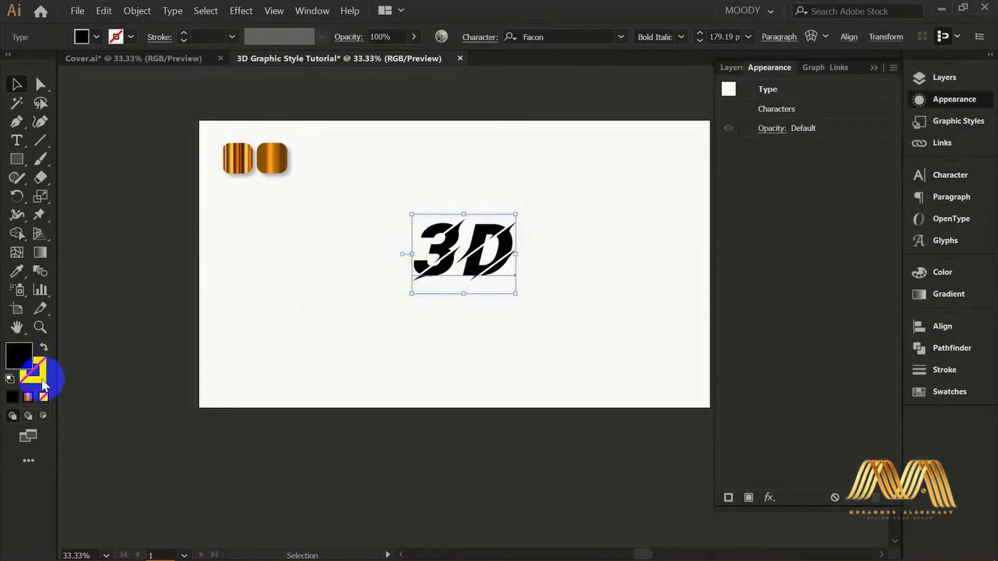
left_click(43, 397)
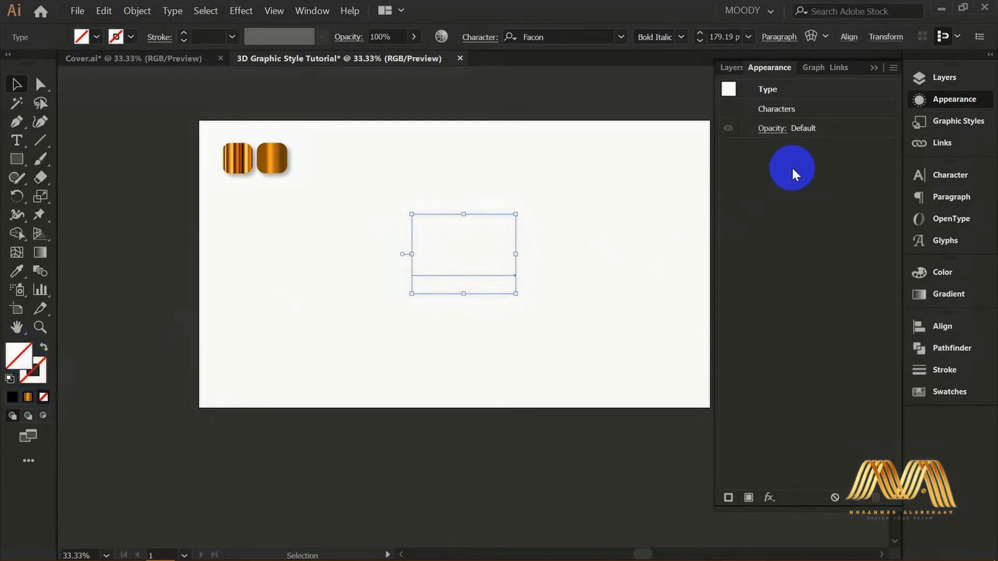
left_click(749, 496)
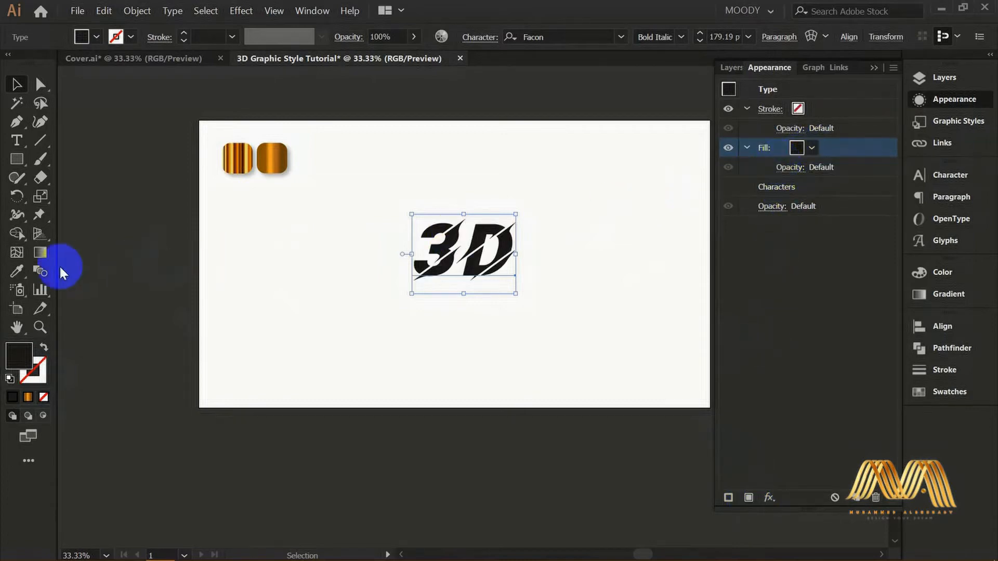
- Sample the smooth gold gradient from the second rounded square onto the text's new fill with the Eyedropper
left_click(19, 273)
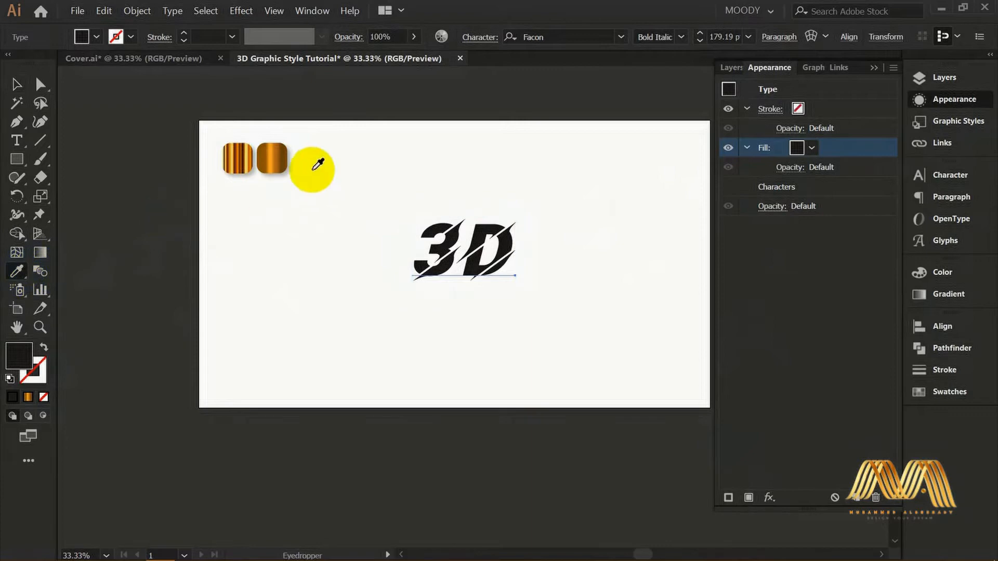
left_click(274, 159)
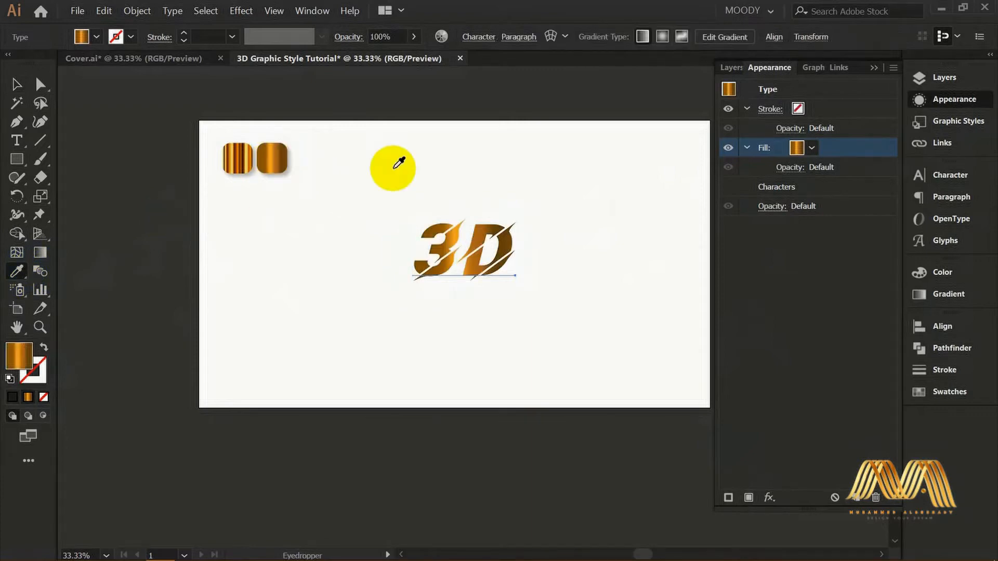
key("v")
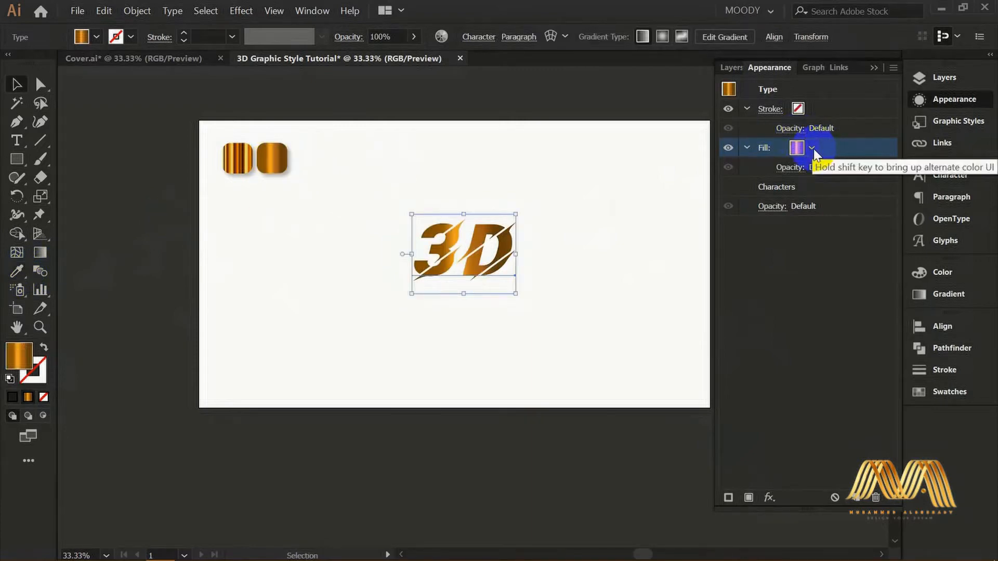
left_click(812, 148)
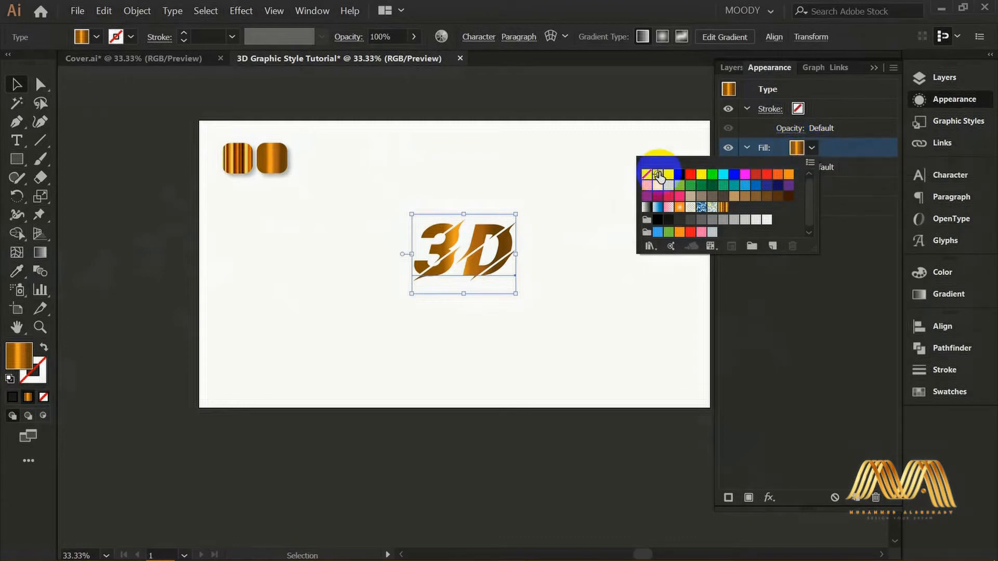
left_click(672, 200)
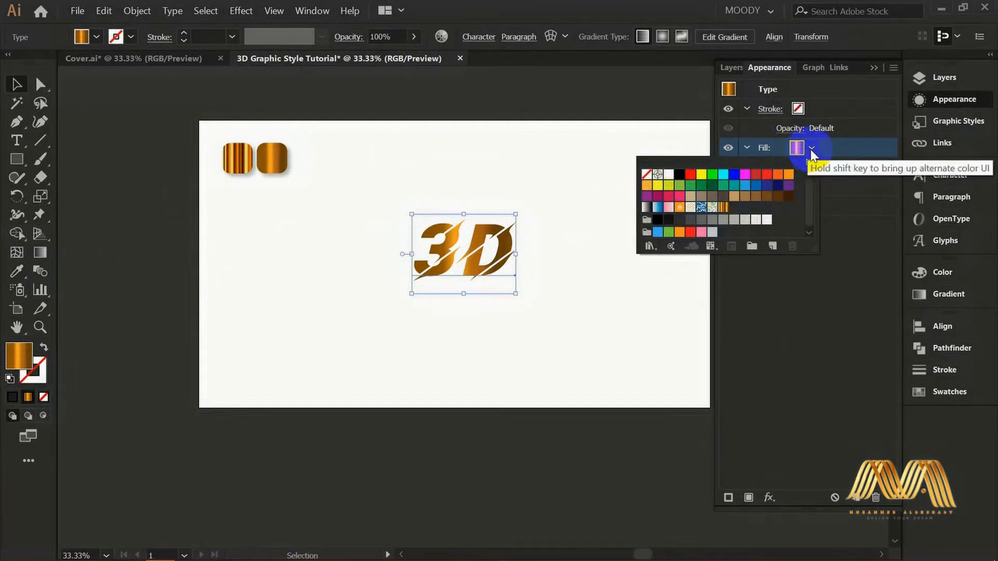
left_click(800, 182)
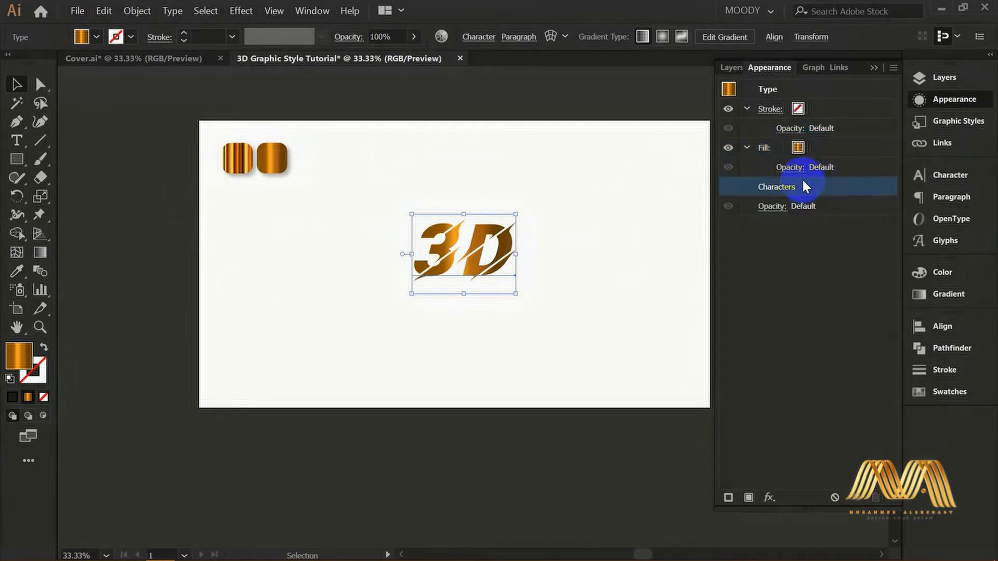
- Add a second fill beneath the gold gradient fill and colour it orange, R=247 G=147 B=30
left_click(749, 497)
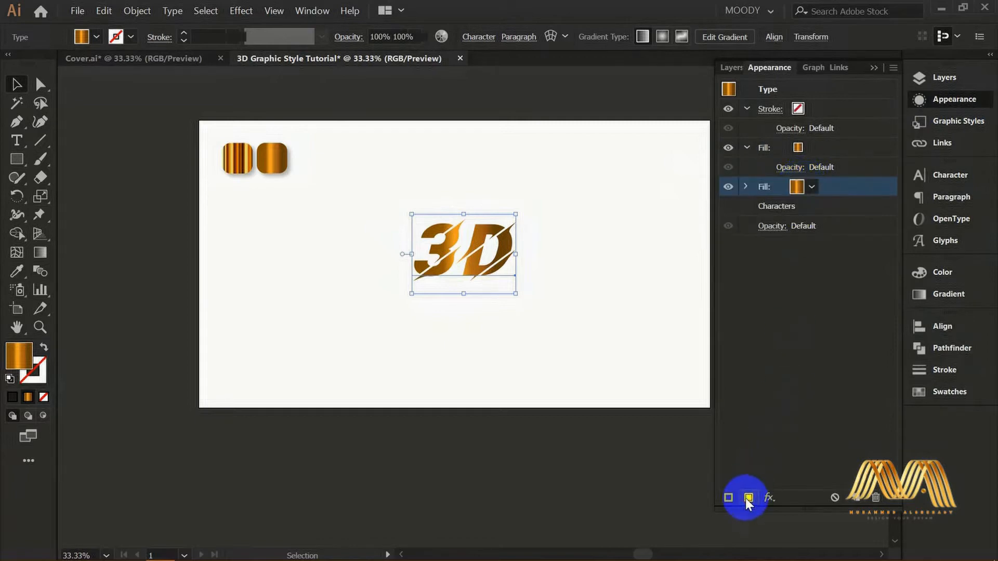
left_click(812, 188)
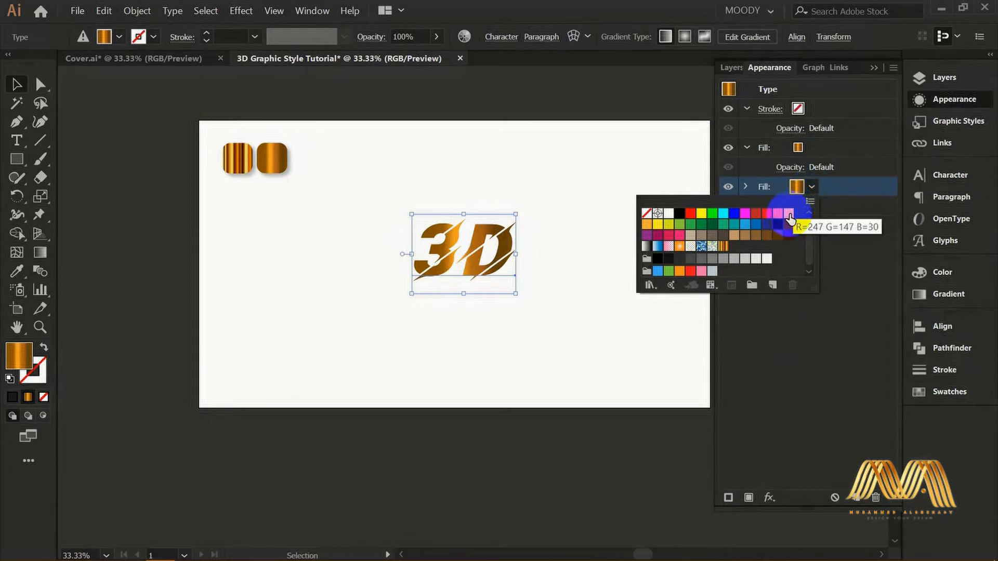
left_click(789, 219)
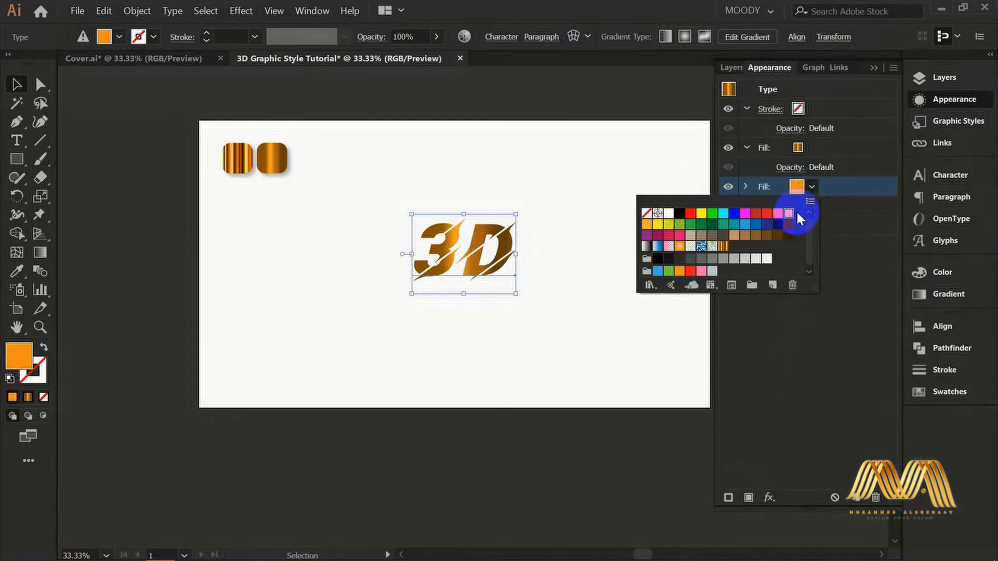
key("z")
left_click_drag(569, 227, 468, 300)
left_click_drag(384, 283, 541, 241)
left_click(542, 241, "ctrl")
left_click_drag(513, 280, 571, 224)
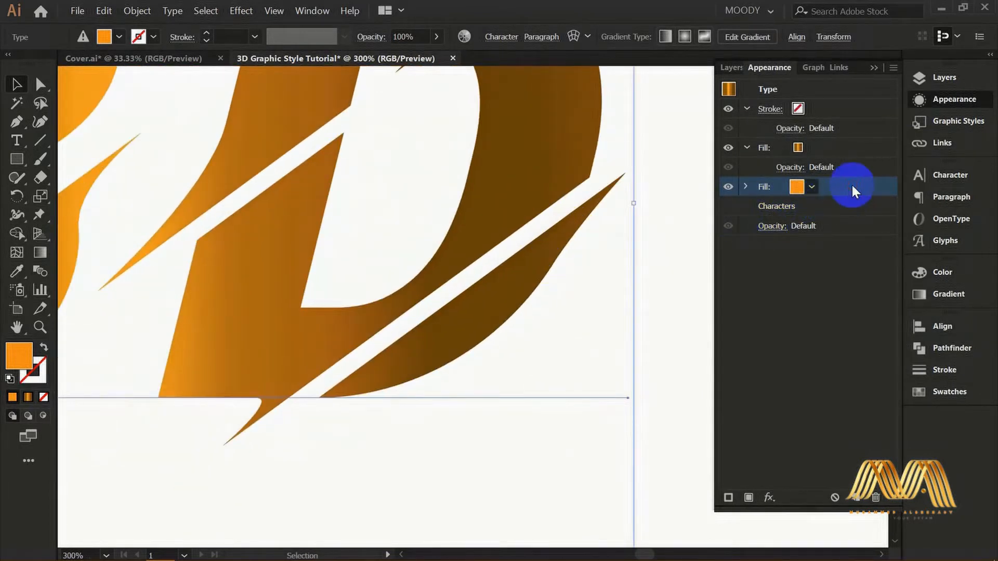
left_click(240, 16)
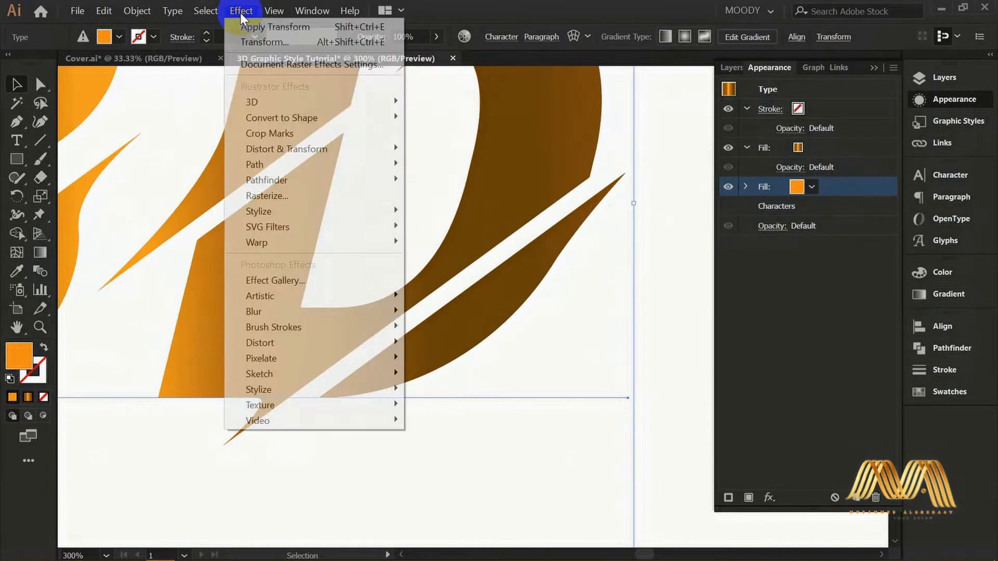
mouse_move(287, 150)
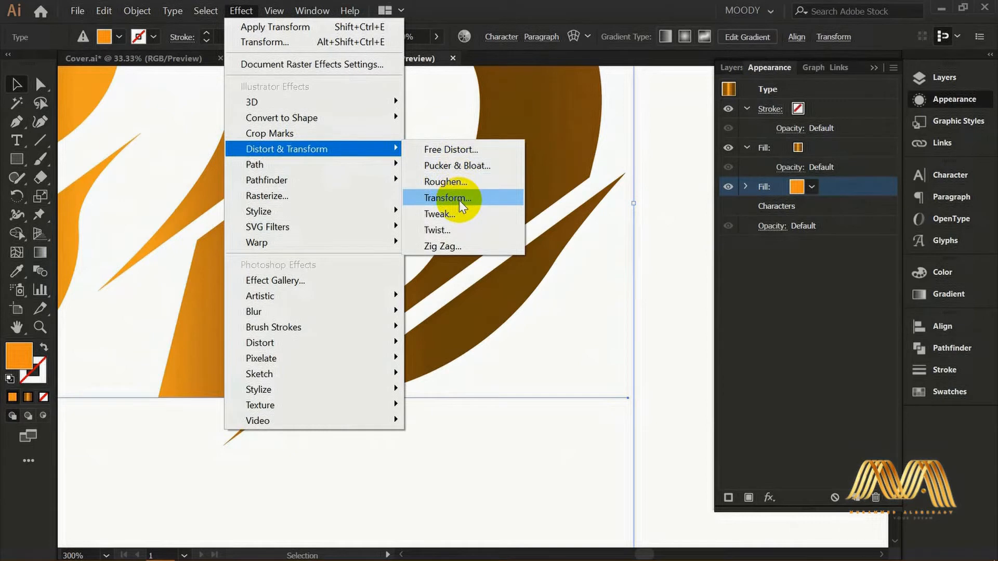
left_click(850, 189)
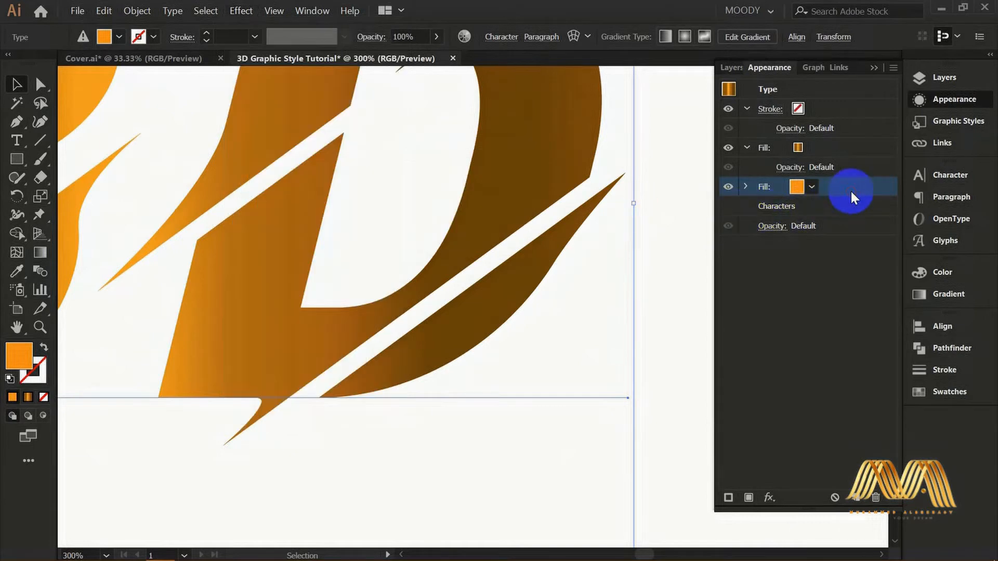
- Apply a Transform effect with a vertical move of 0.5 px to the orange fill, with preview on
left_click(770, 499)
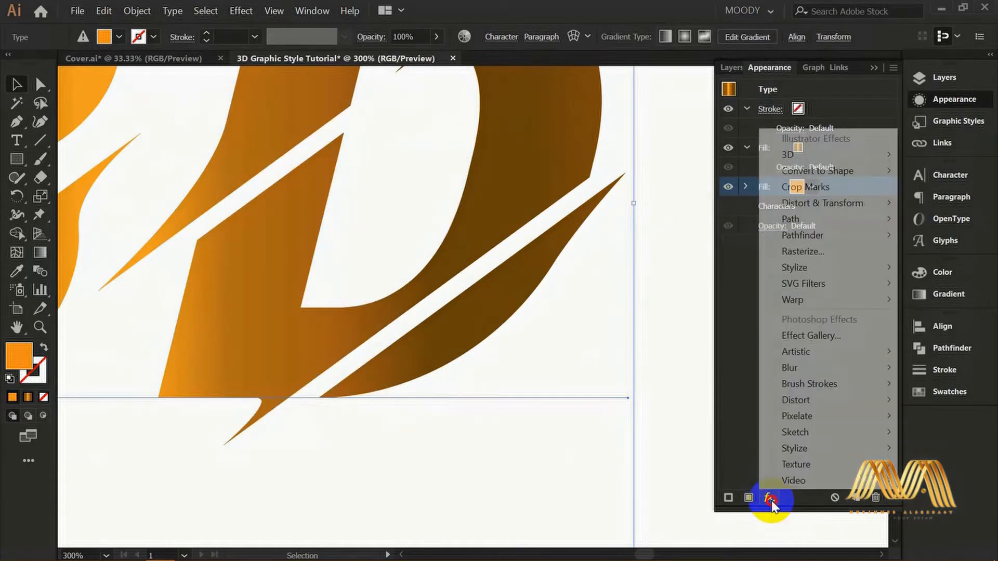
mouse_move(860, 206)
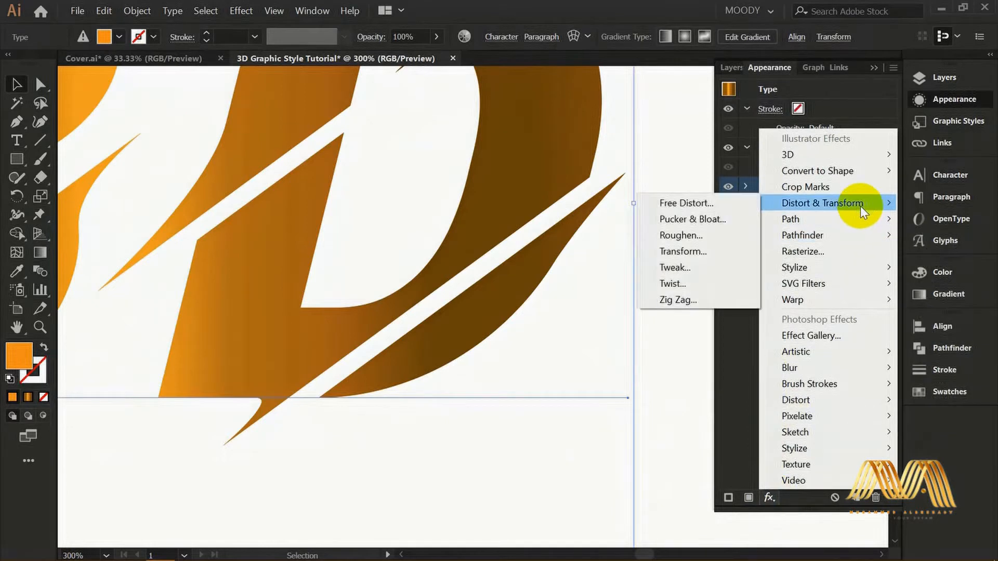
left_click(687, 251)
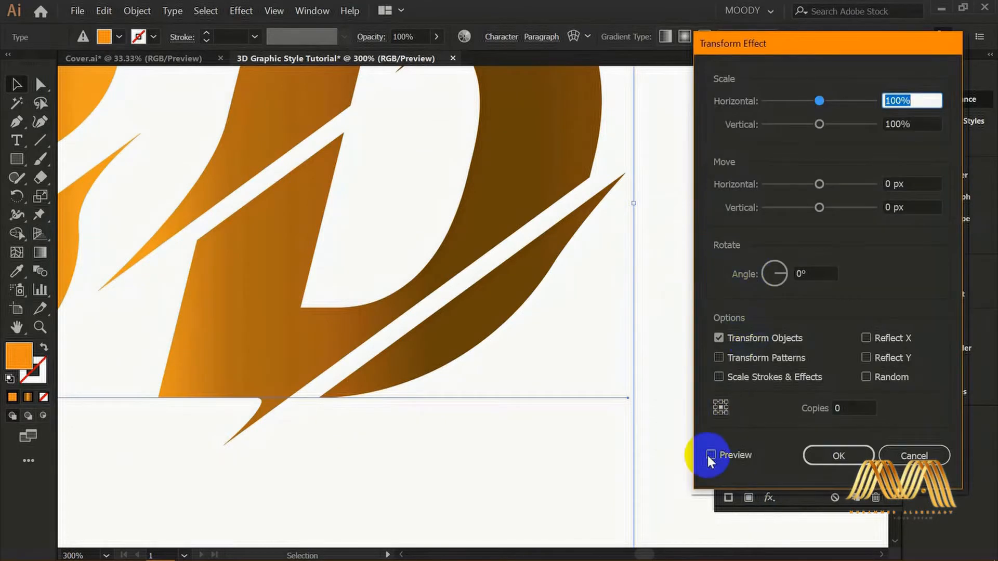
left_click(710, 455)
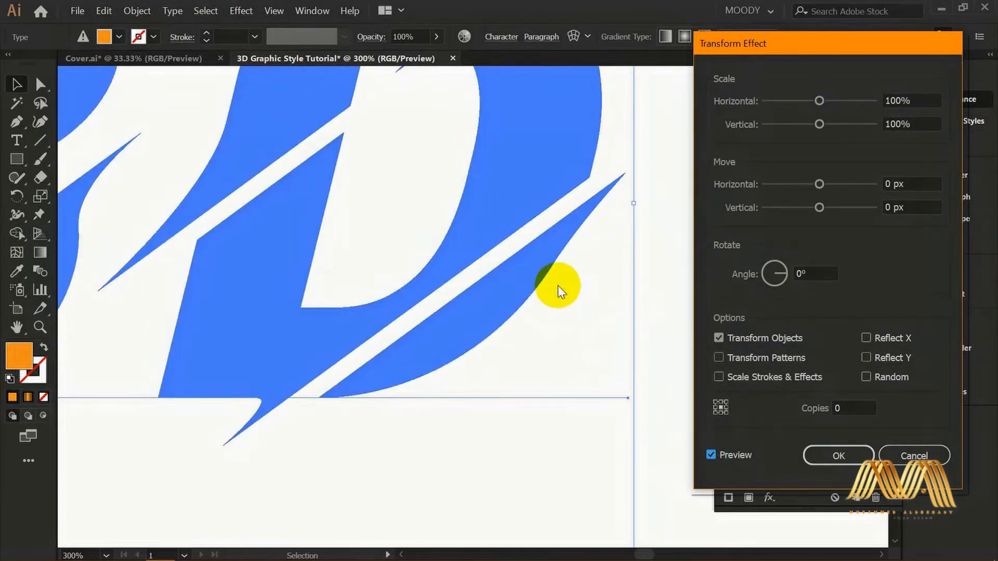
left_click(819, 207)
left_click(888, 210)
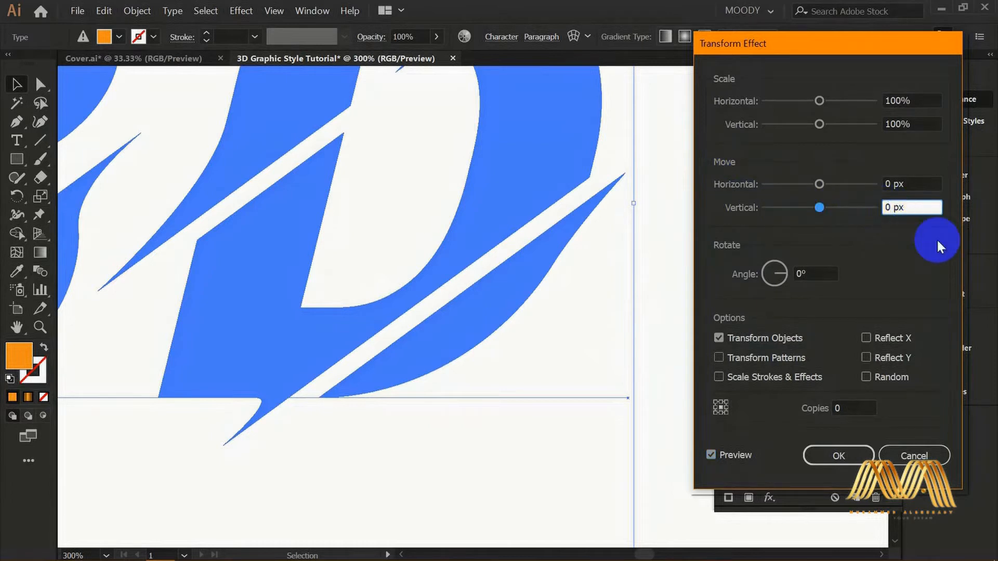
type(".5")
key("Tab")
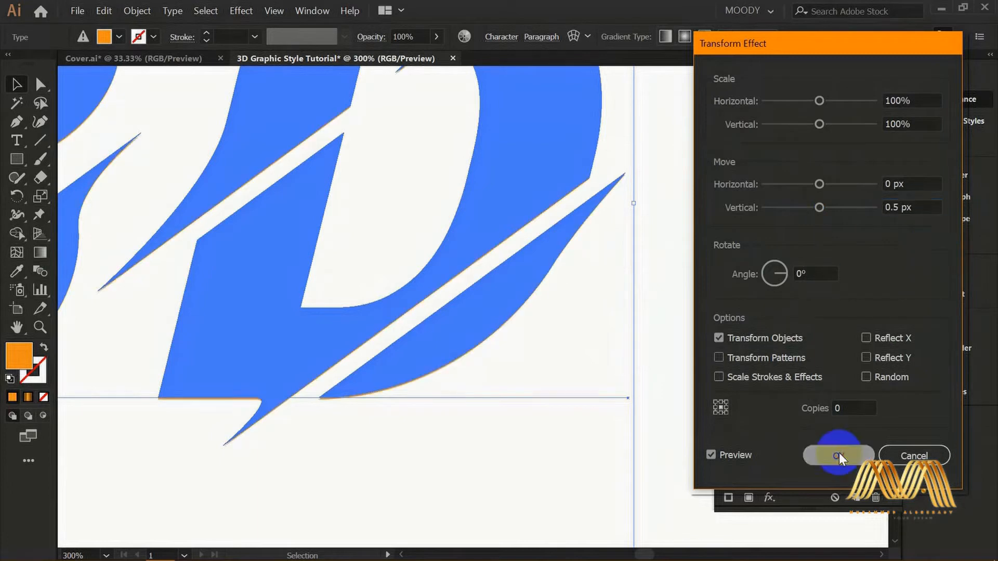
left_click(838, 456)
left_click_drag(581, 239, 446, 368)
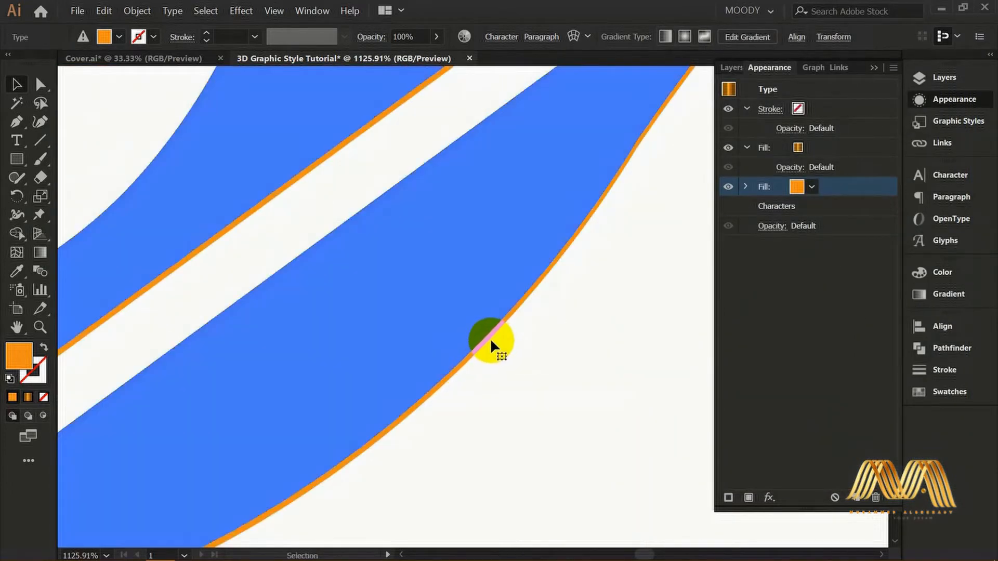
key("ctrl+0")
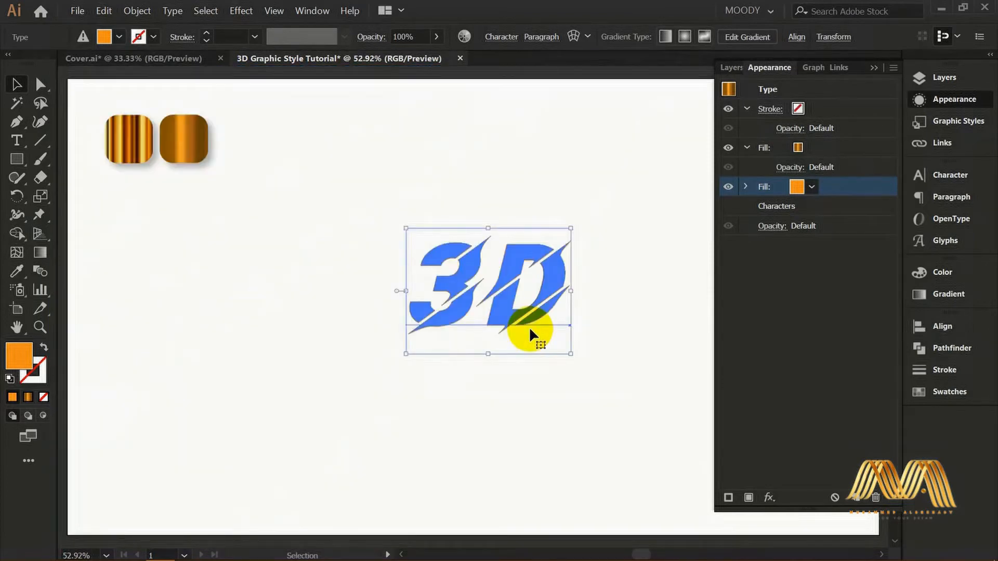
- Add a third fill beneath the orange one and give it the striped gold gradient swatch
left_click(794, 208)
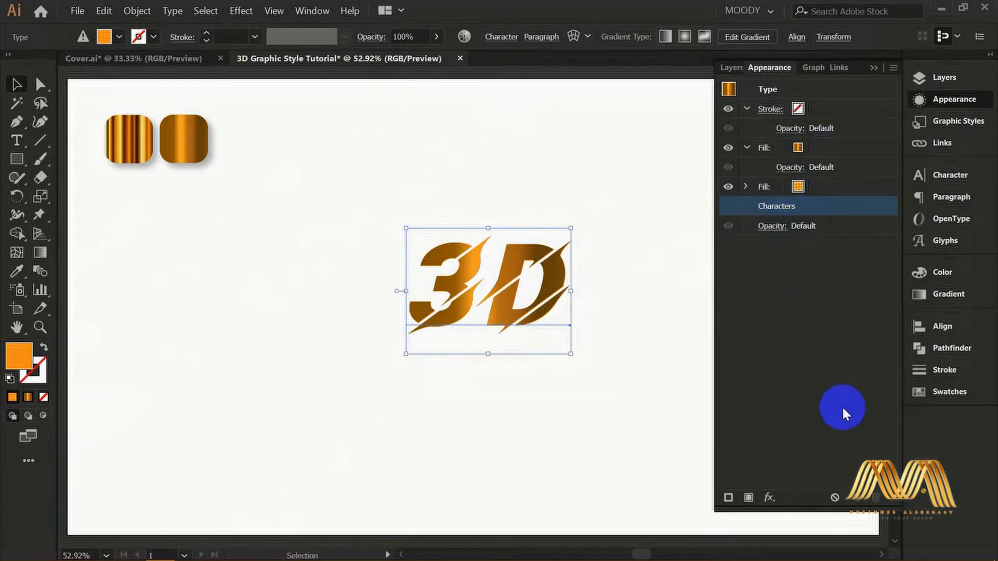
left_click(749, 498)
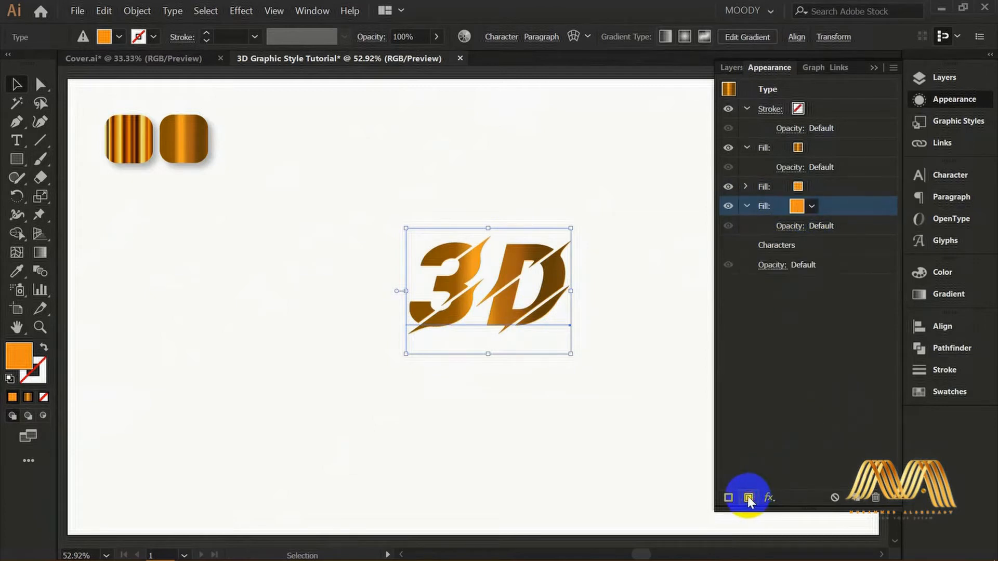
left_click(812, 207)
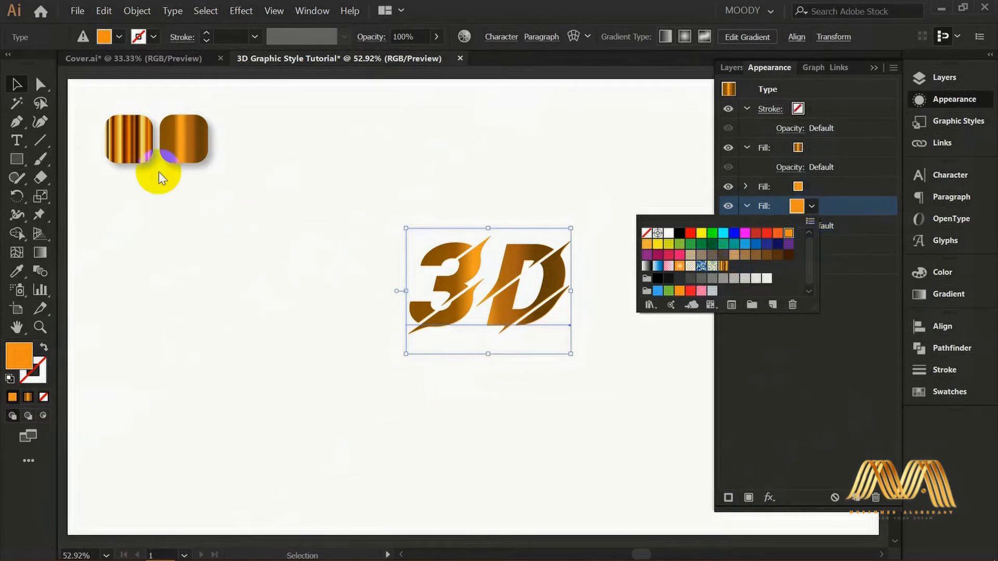
left_click(723, 267)
left_click(863, 206)
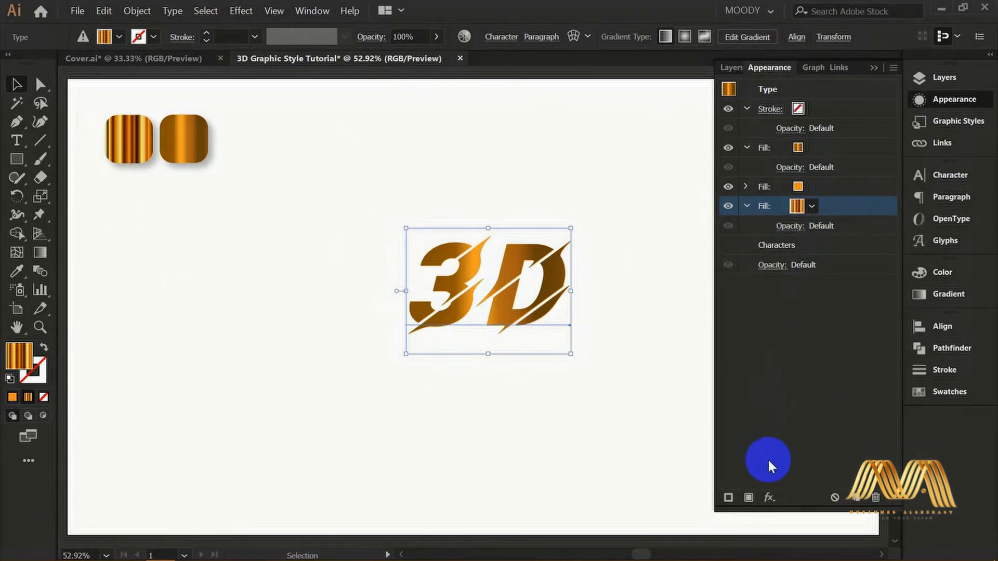
- Start a Transform effect on the striped gold fill with 99% horizontal scale and a 0.5 px vertical move, with preview on
left_click(770, 497)
mouse_move(871, 202)
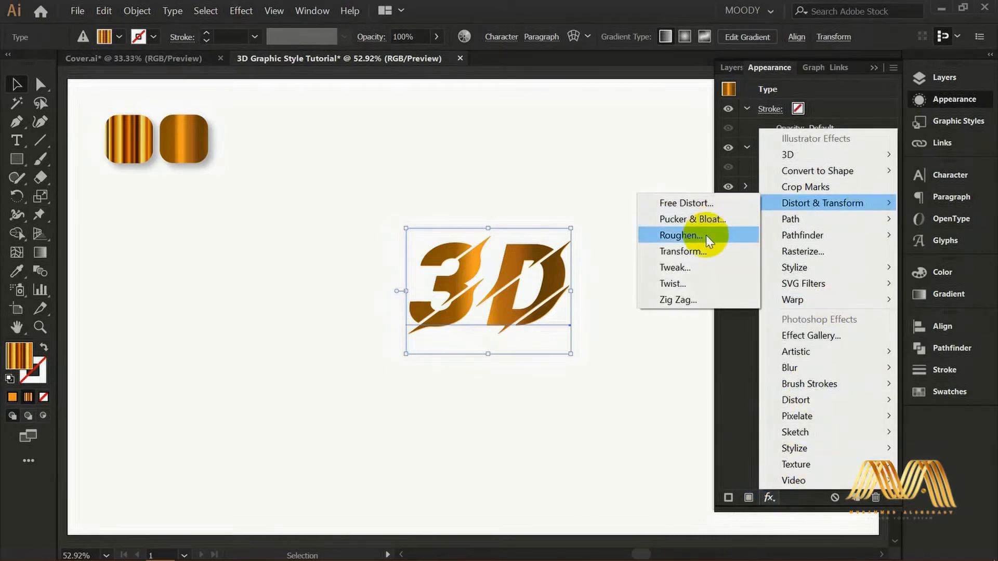
left_click(706, 250)
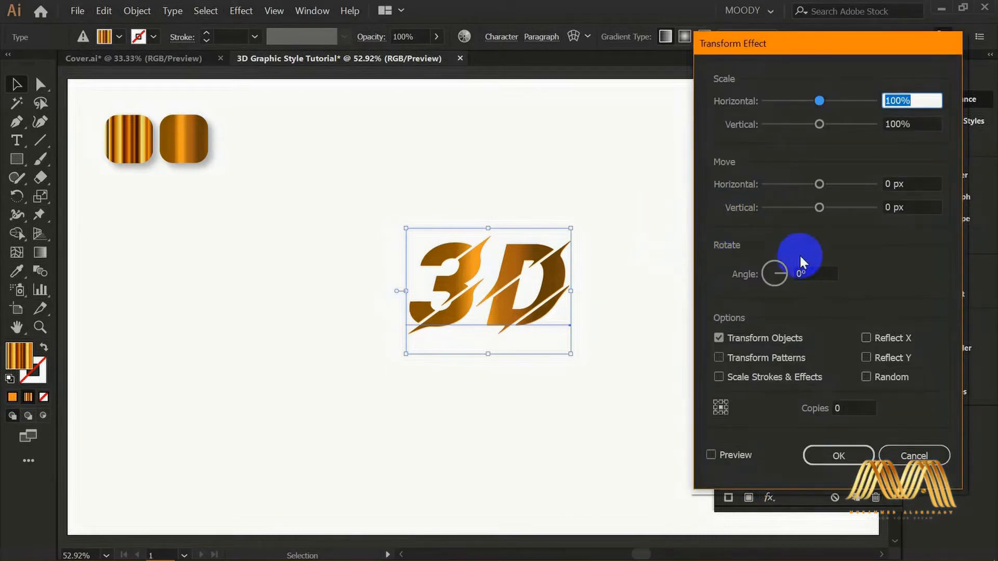
left_click(713, 455)
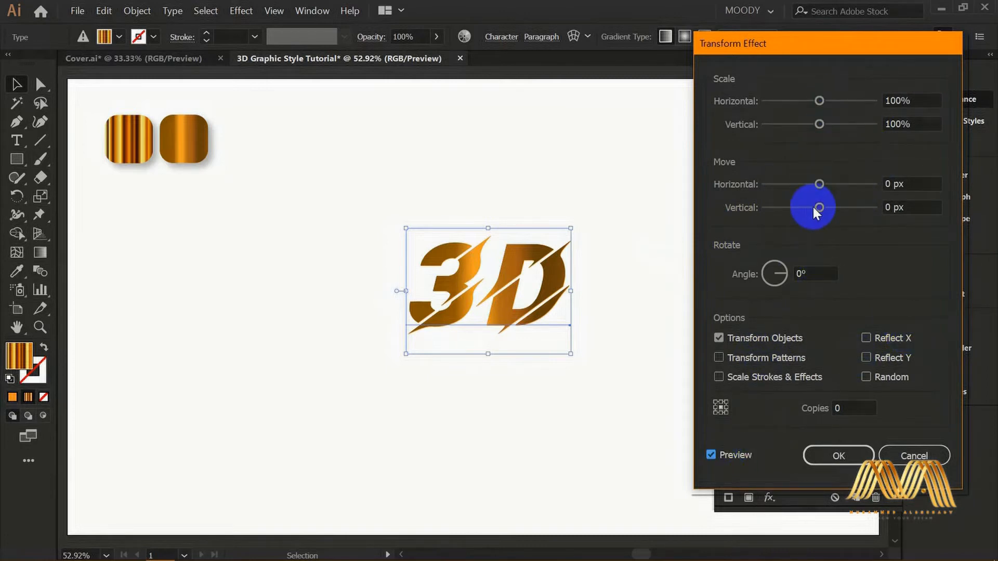
left_click(849, 406)
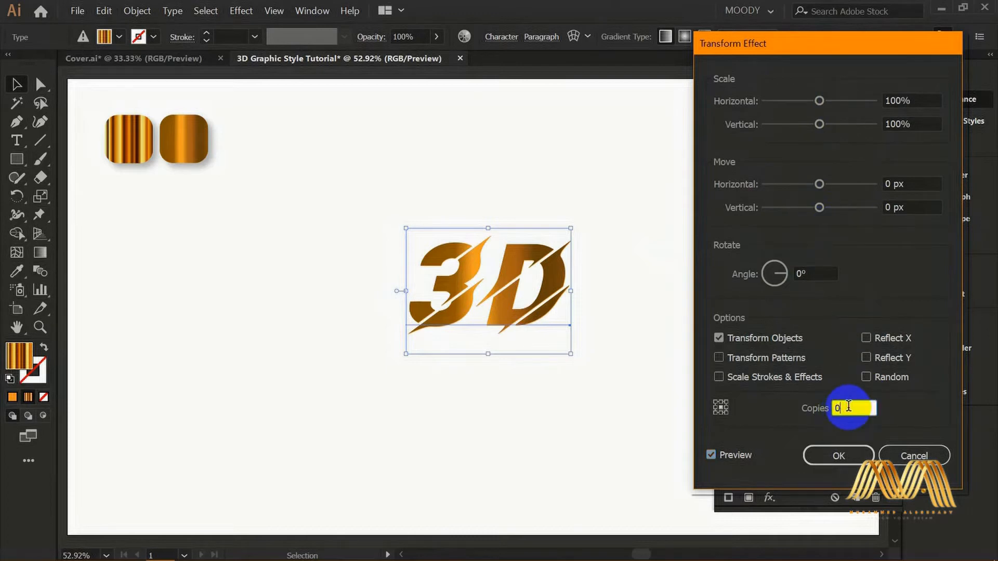
left_click(819, 102)
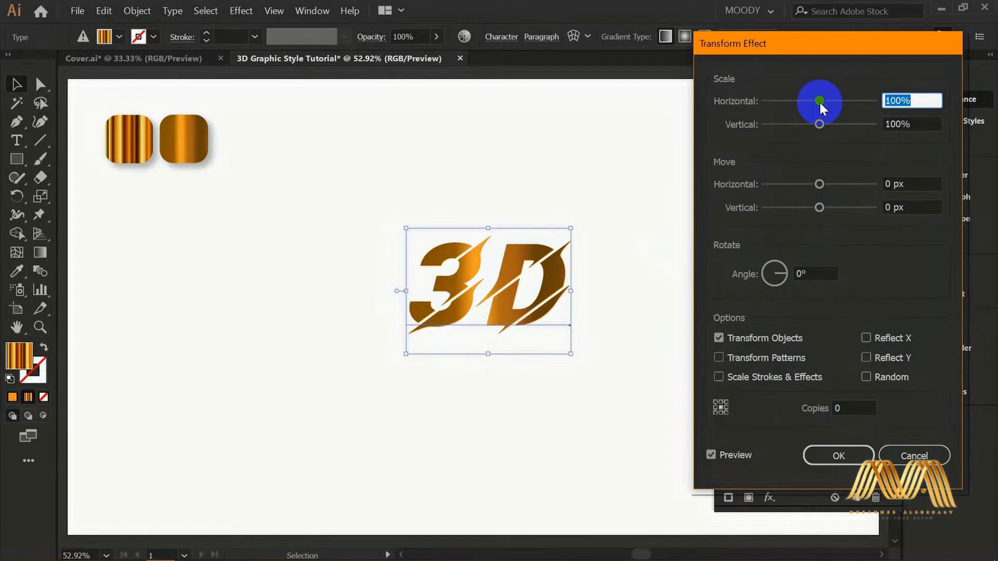
type("99")
key("Tab")
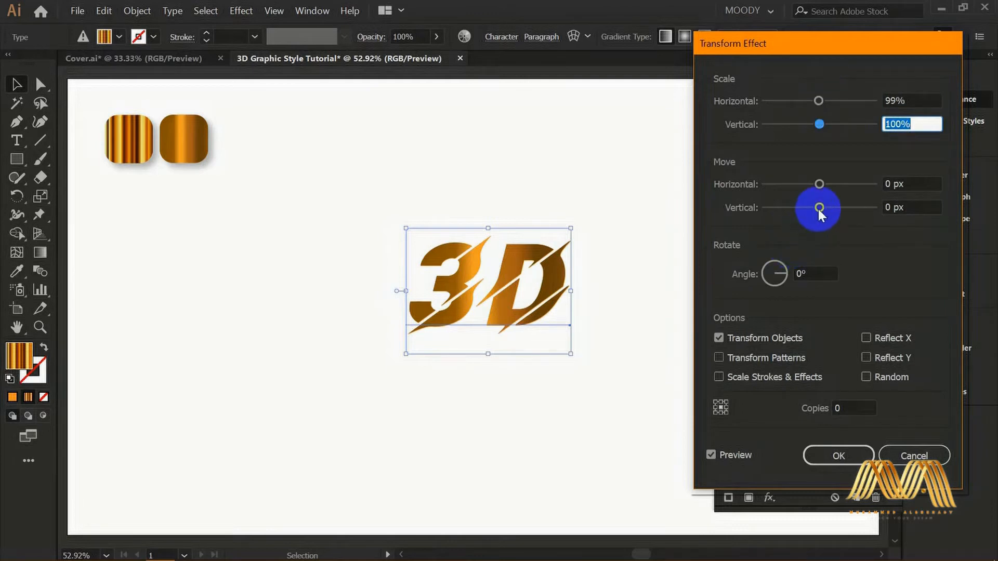
left_click(896, 208)
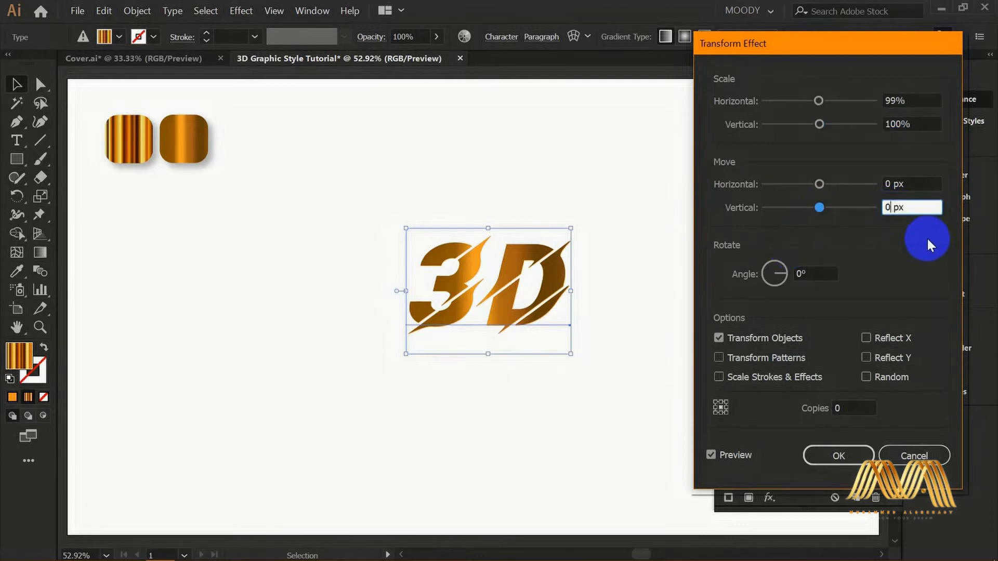
type(".5")
key("Tab")
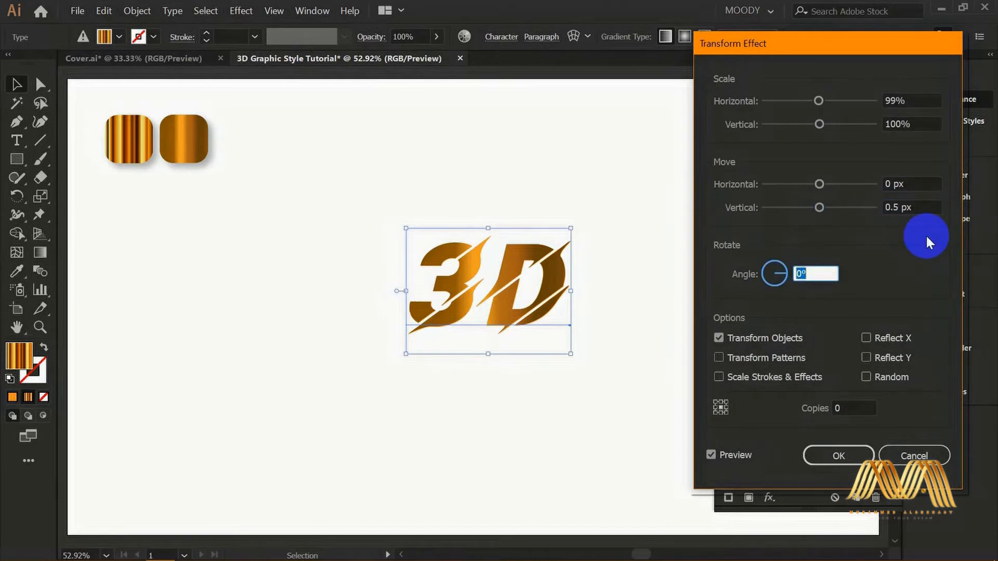
- Try 10 and then 15 copies in the striped gold fill's Transform effect, checking each with the preview
left_click(838, 415)
key("BackSpace")
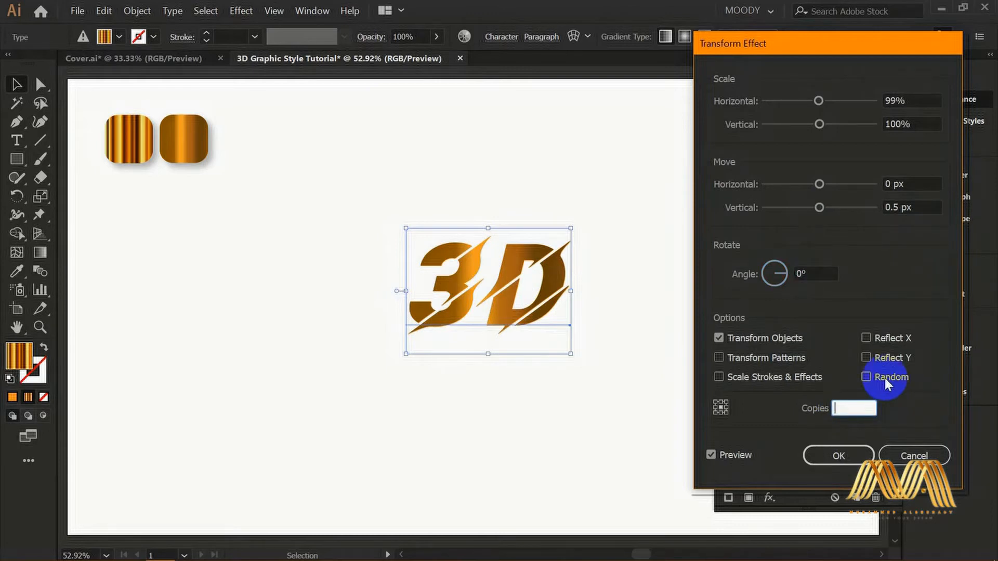
type("10")
key("Tab")
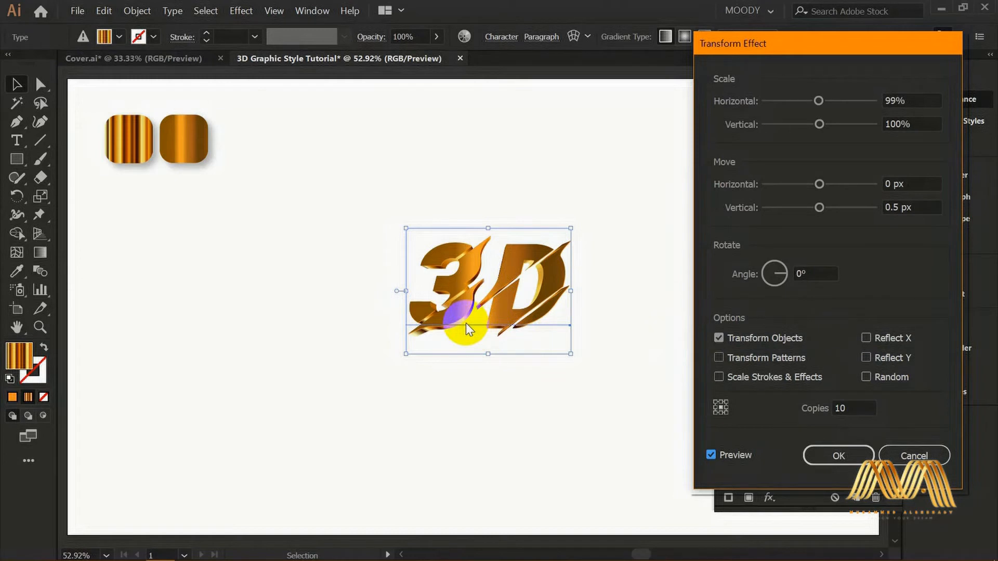
key("space")
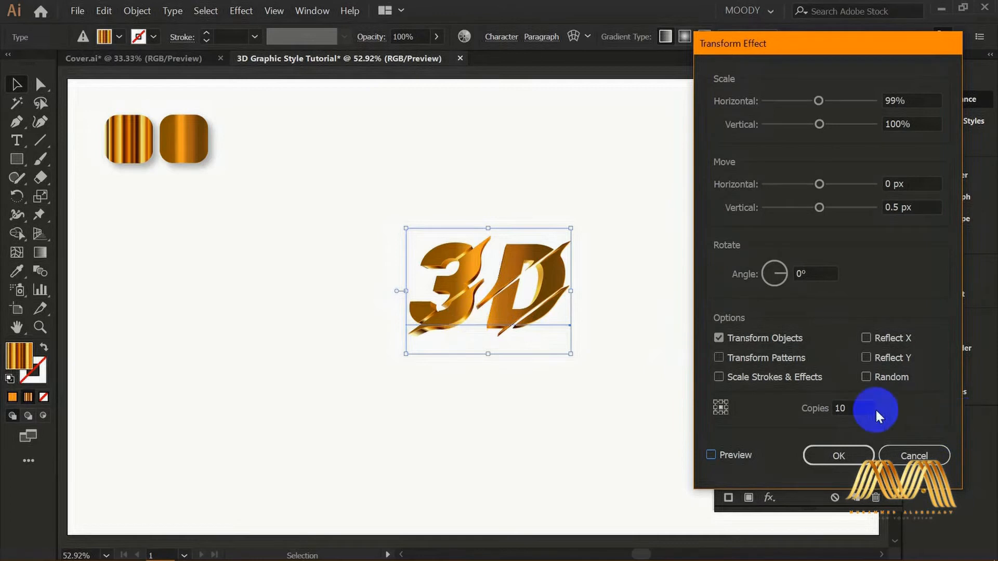
left_click(853, 408)
key("BackSpace")
type("5")
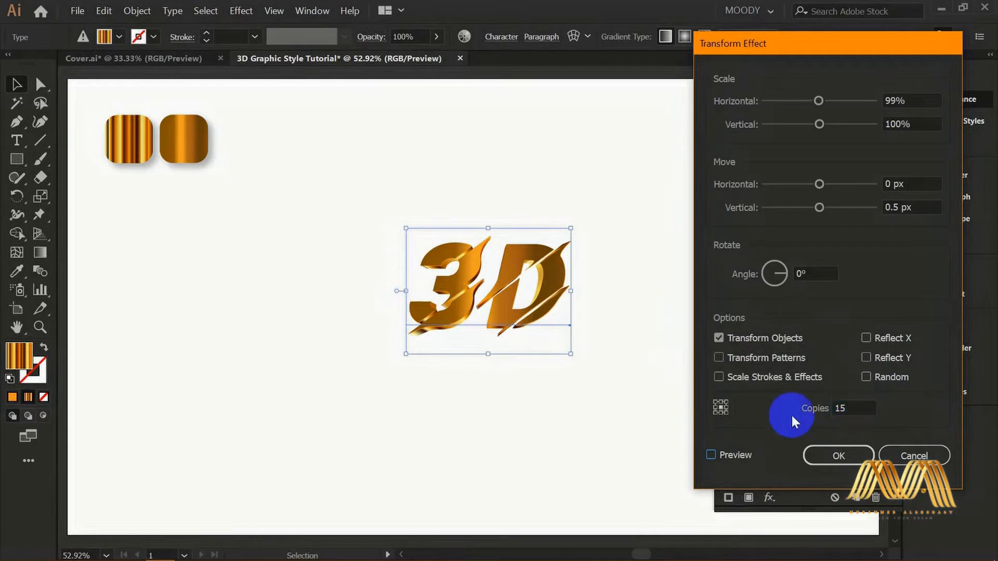
left_click(734, 458)
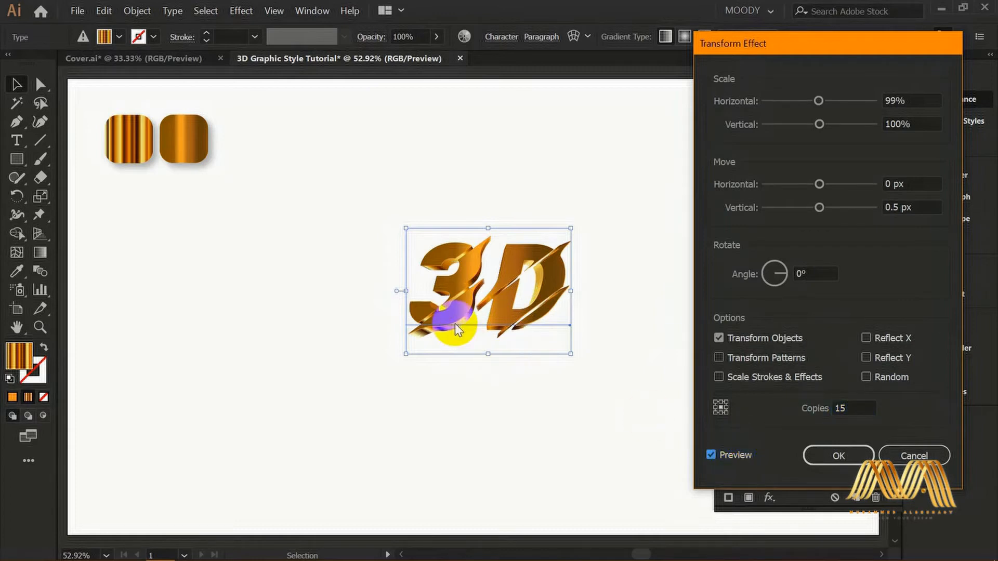
- Set the number of copies to 20 and apply the Transform effect to the striped gold fill
left_click(853, 408)
key("BackSpace")
key("BackSpace")
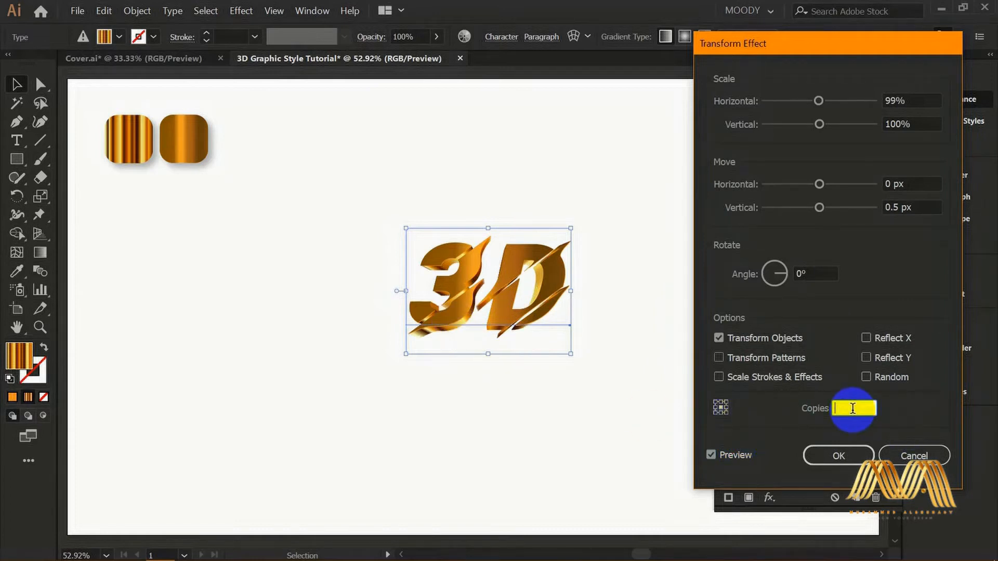
type("20")
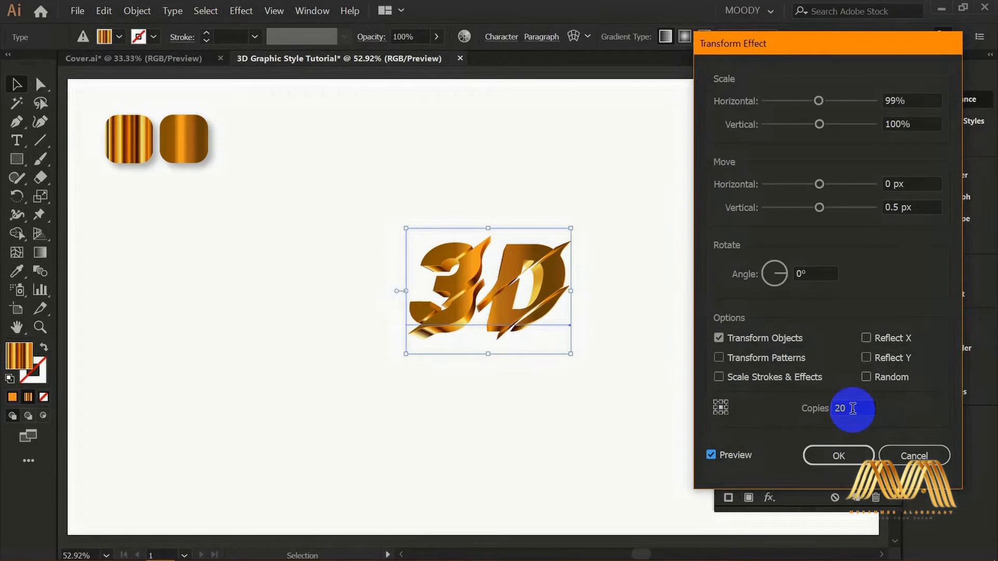
left_click(839, 458)
- Set the gradient angle of the striped gold fill to -90°
left_click(522, 332)
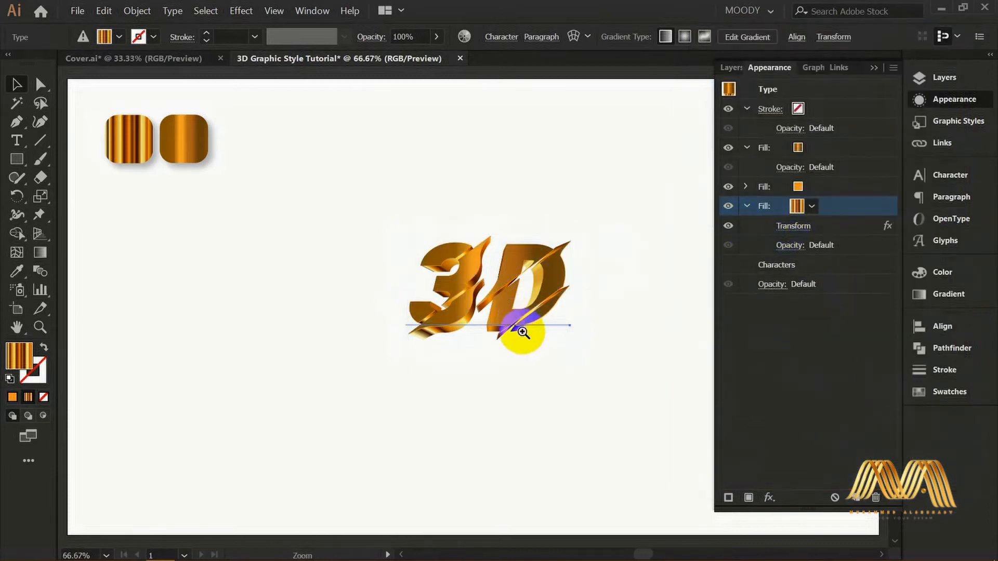
left_click(467, 306)
left_click(469, 305)
left_click_drag(470, 305, 468, 350)
left_click(472, 344)
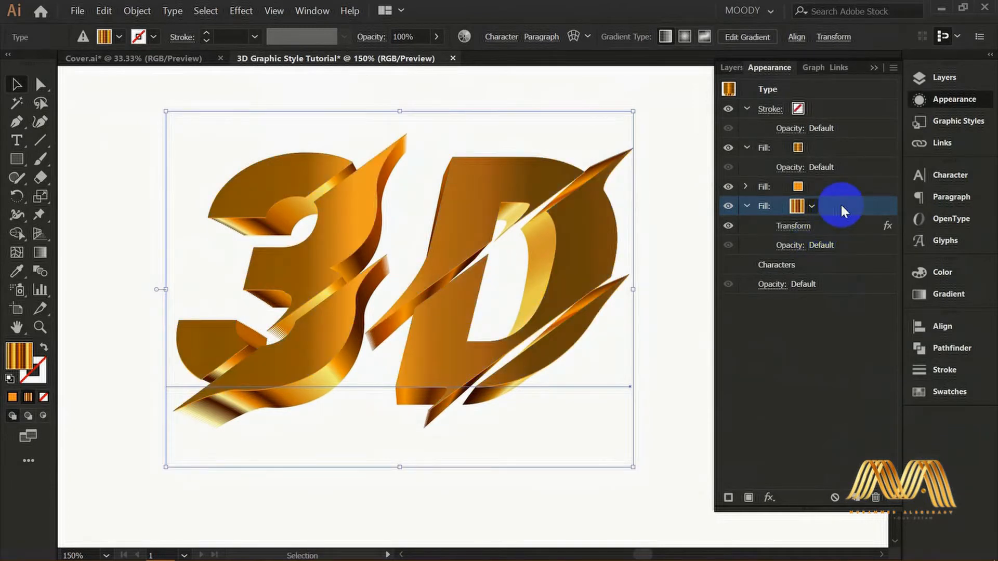
left_click(970, 295)
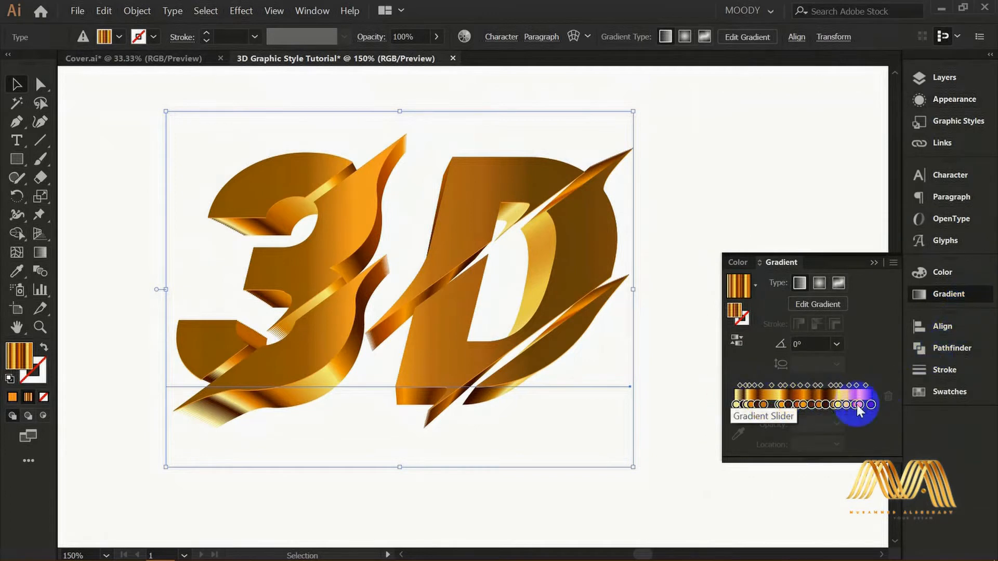
left_click(837, 344)
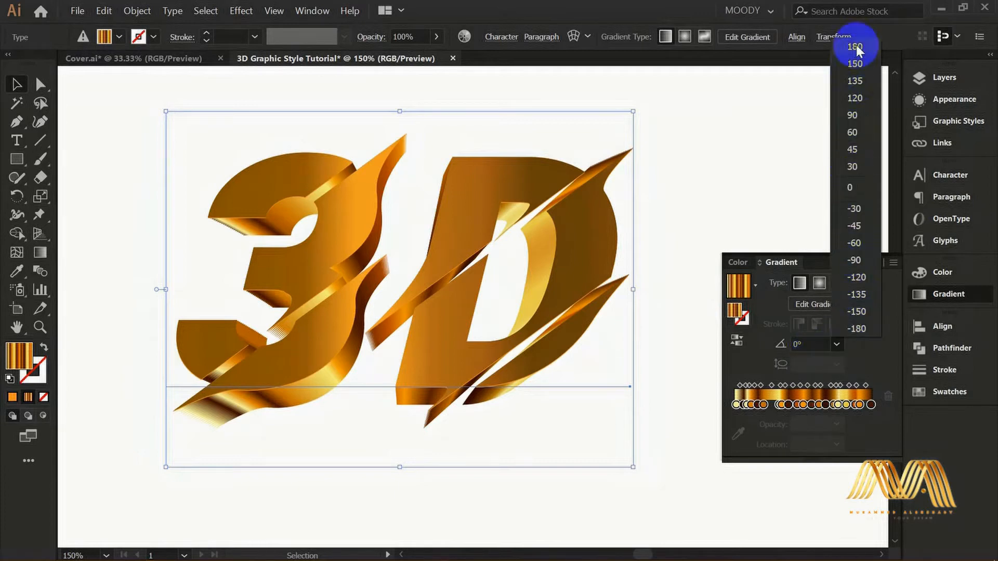
left_click(856, 260)
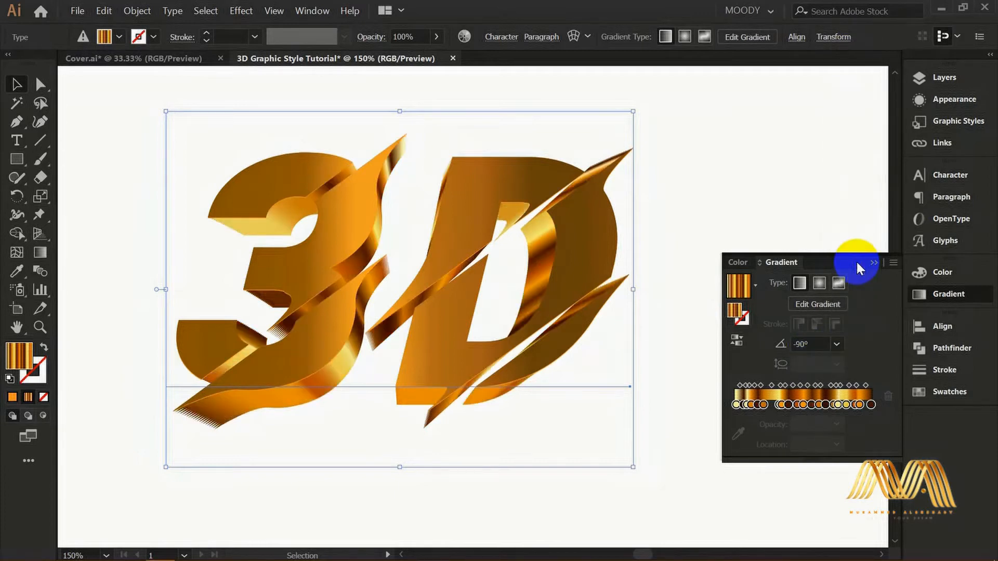
- Redirect the striped gold gradient diagonally down across the text with the Gradient tool, at about -37.8°, and deselect the text
left_click(41, 253)
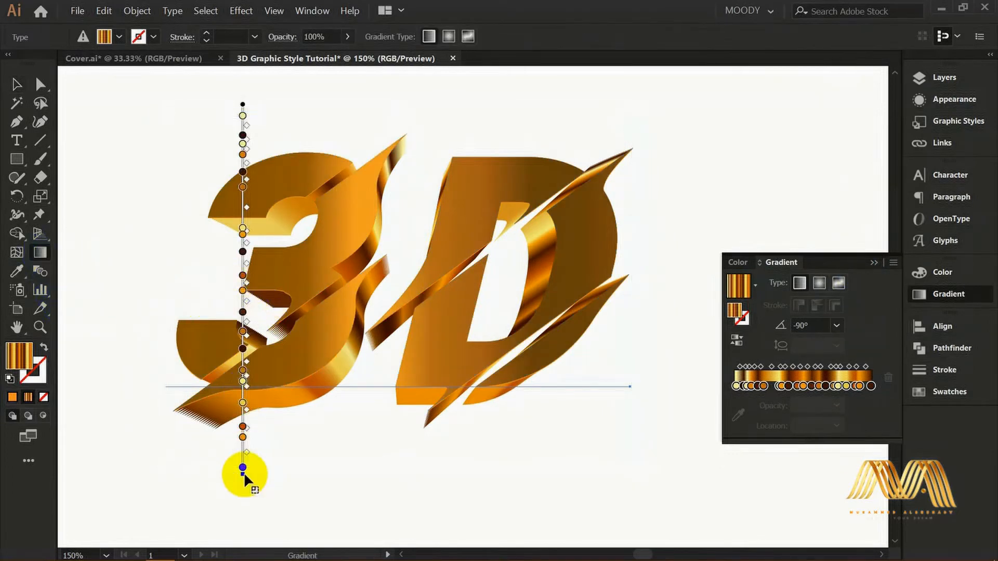
mouse_move(243, 478)
left_mouse_down()
mouse_move(422, 425)
mouse_move(590, 330)
mouse_move(586, 323)
left_mouse_up()
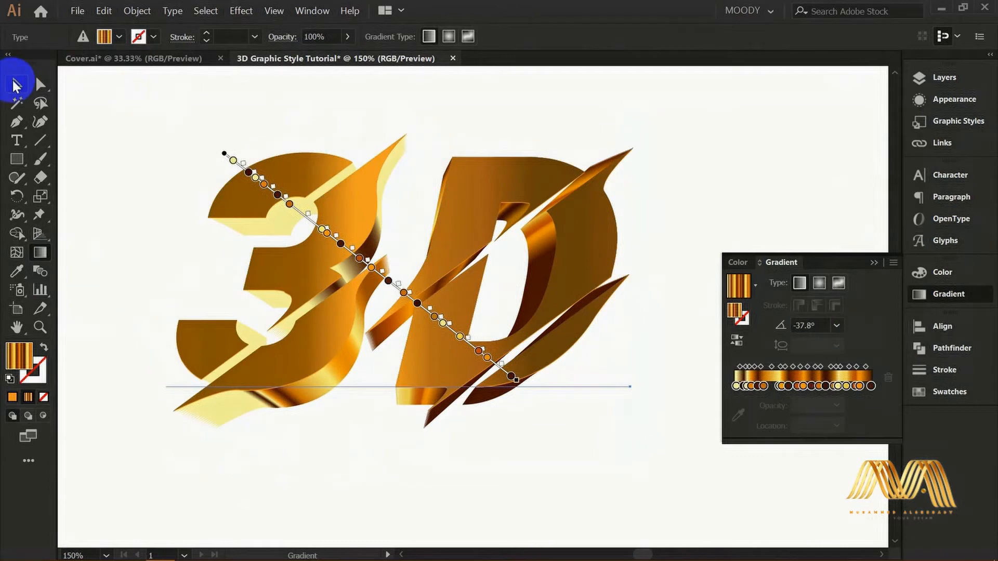
left_click(13, 83)
left_click(536, 213)
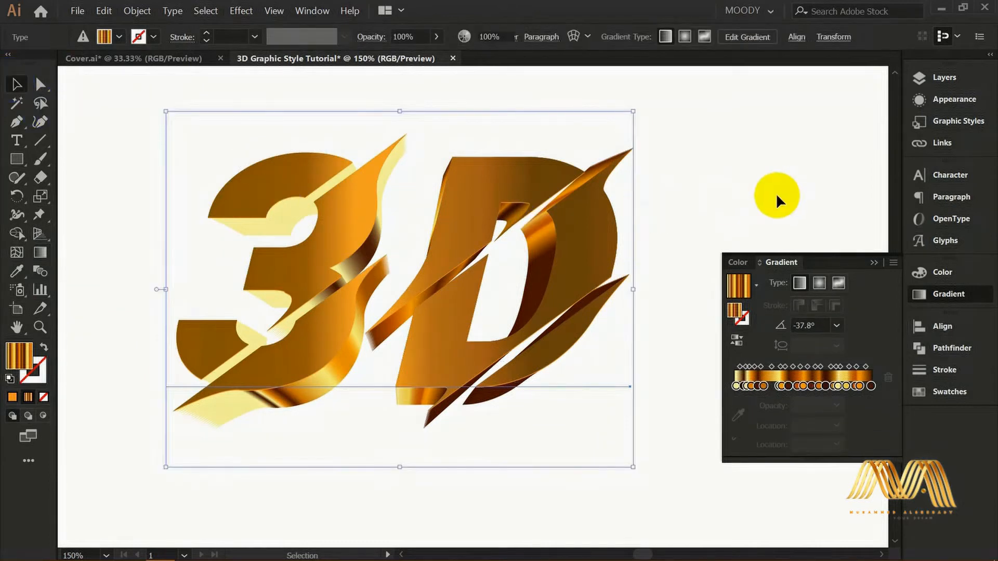
left_click(776, 192)
- Move the "3D" text about 29 px left and 7 px up, and collapse the gradient settings
left_click(413, 331, "ctrl+alt")
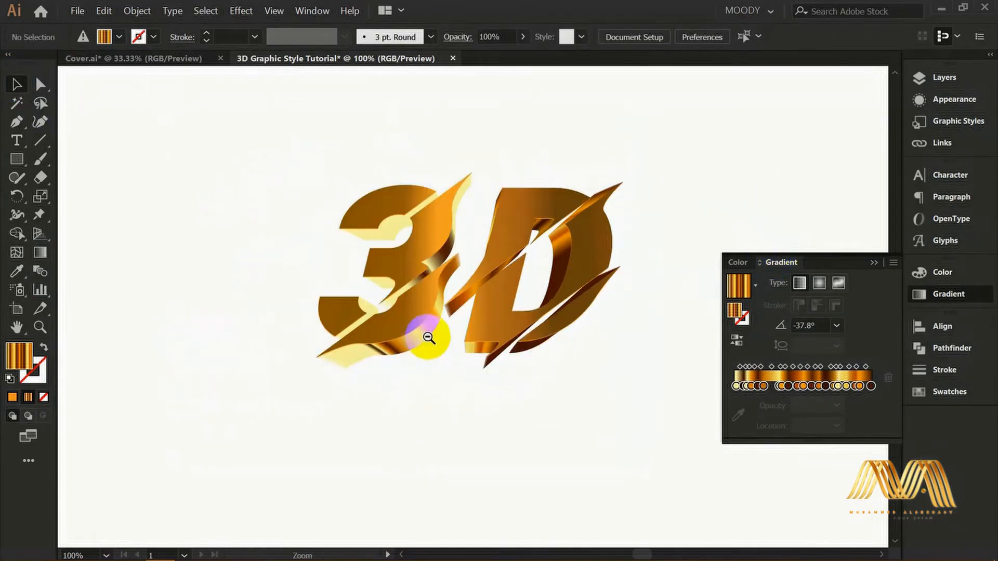
left_click(462, 324, "ctrl+alt")
left_click_drag(486, 306, 447, 345)
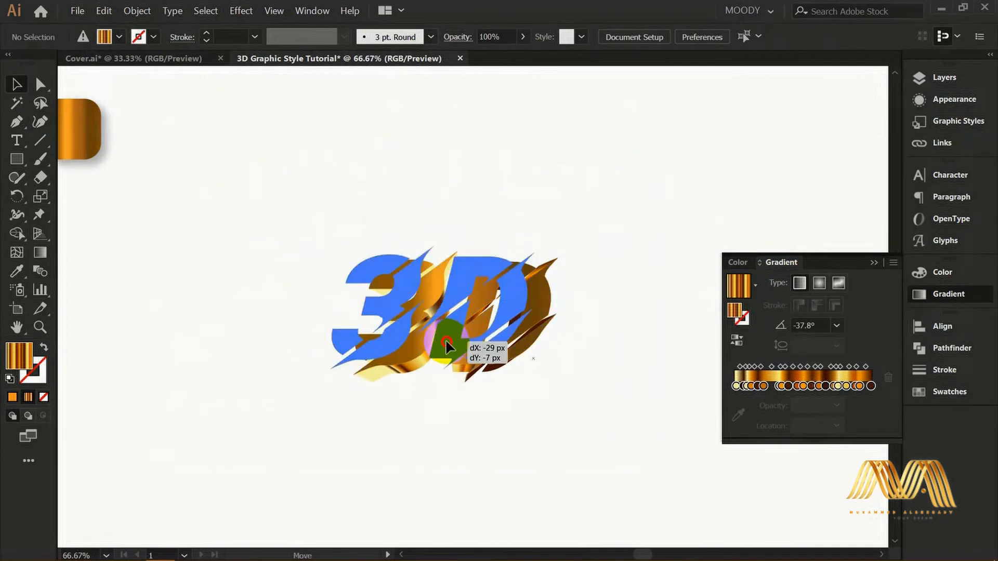
left_click_drag(566, 354, 567, 354)
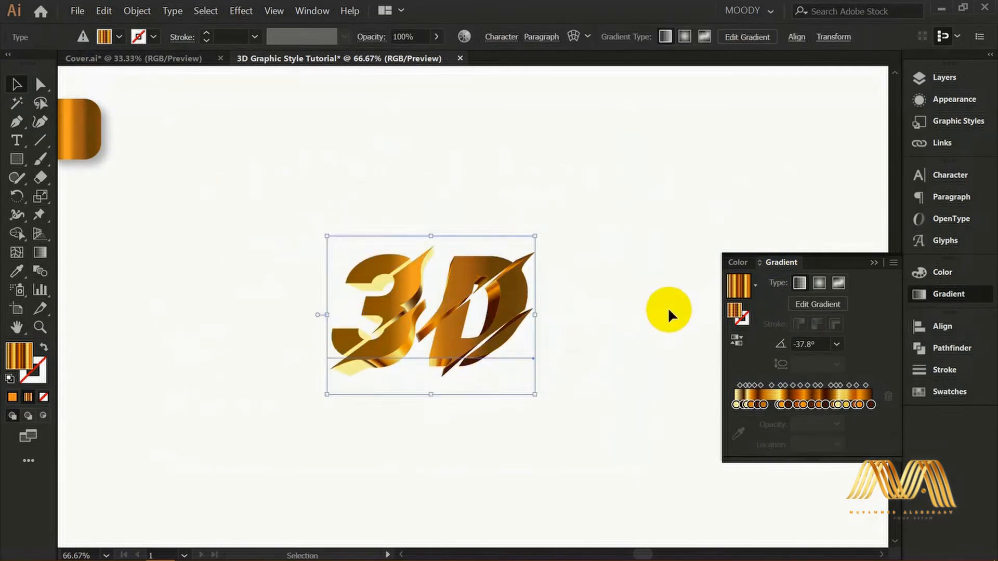
double_click(784, 263)
scroll(733, 252, "down", 1)
key("space")
left_click_drag(490, 313, 508, 315)
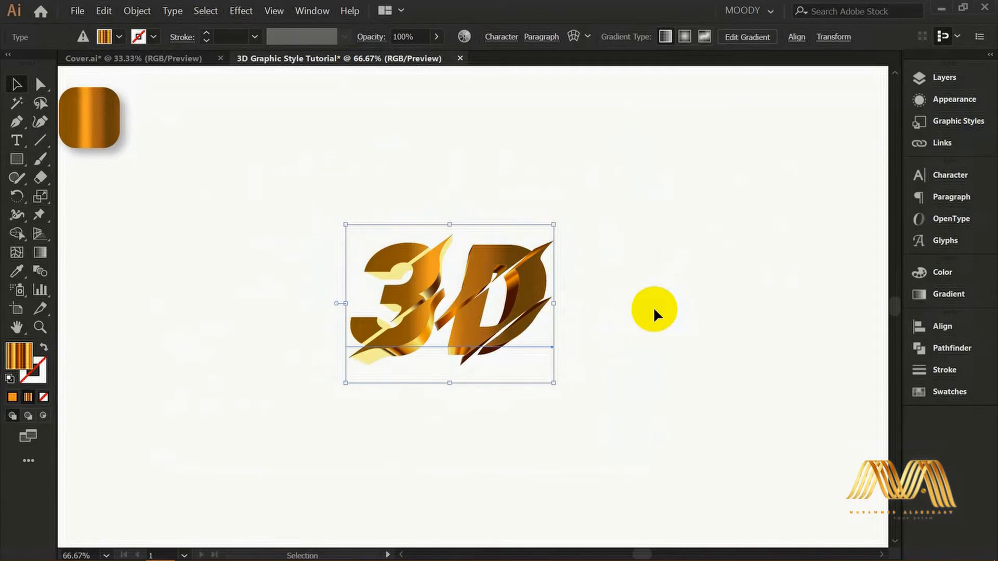
- Add a fourth fill beneath the striped gold one and colour it black
key("shift+F6")
left_click(831, 188)
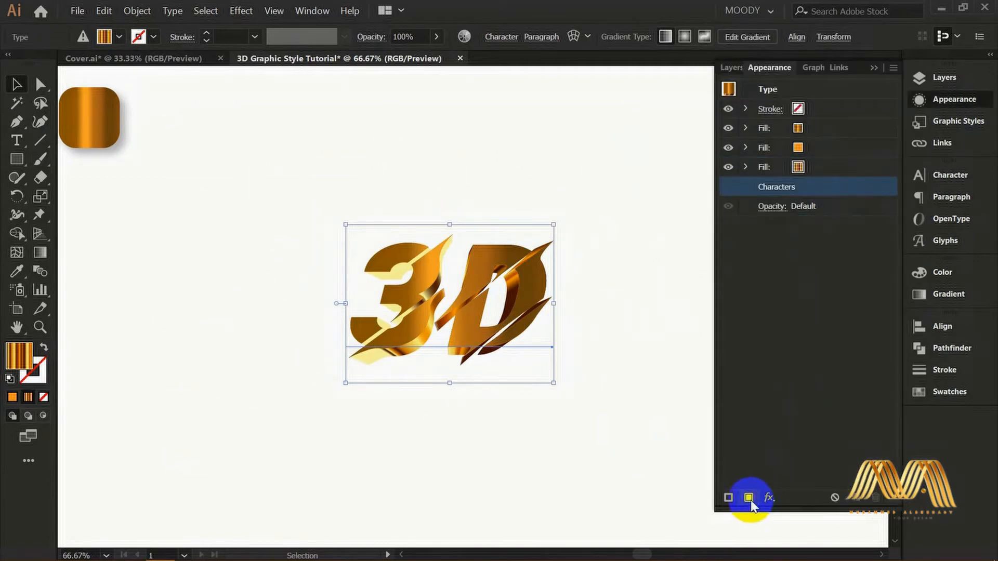
left_click(749, 498)
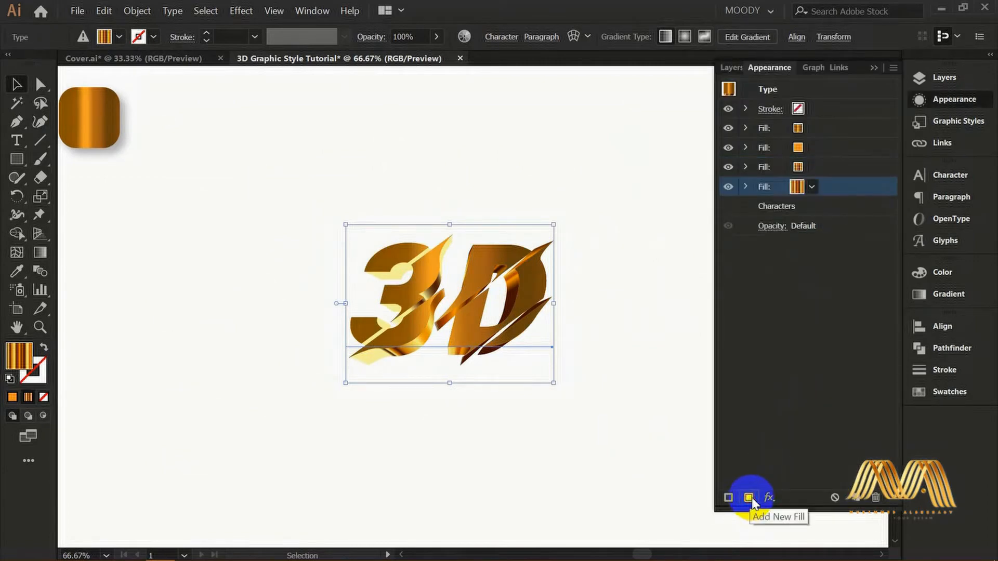
left_click(812, 187)
left_click(679, 215)
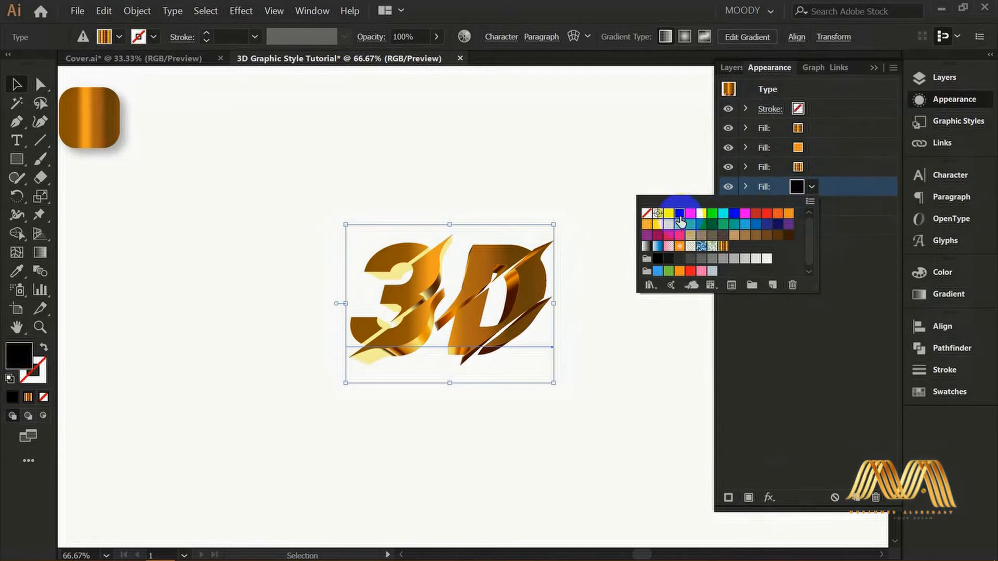
left_click(834, 197)
- Add a Transform effect to the black fill with 85% vertical scale and a 2 px move both horizontally and vertically
left_click(768, 498)
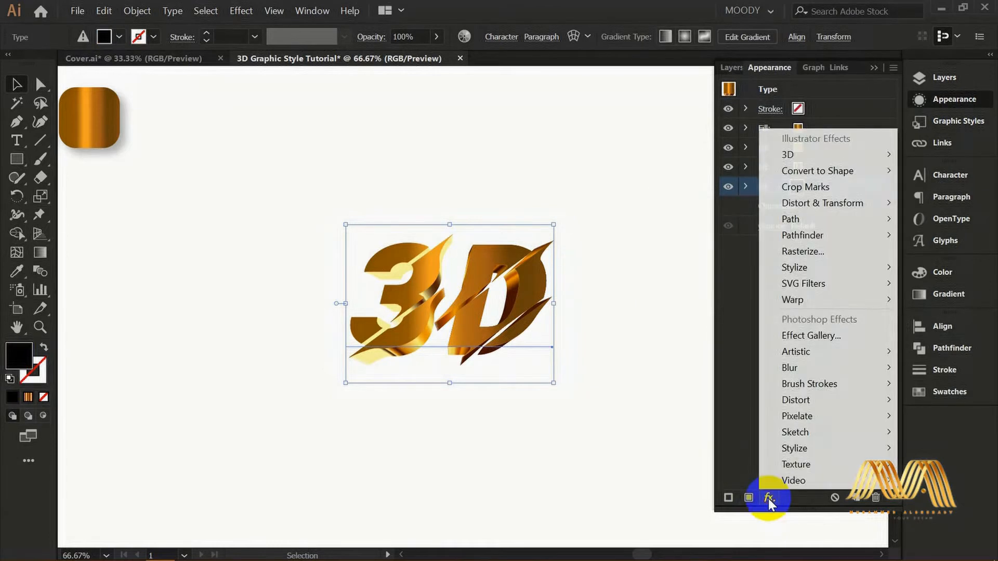
mouse_move(856, 204)
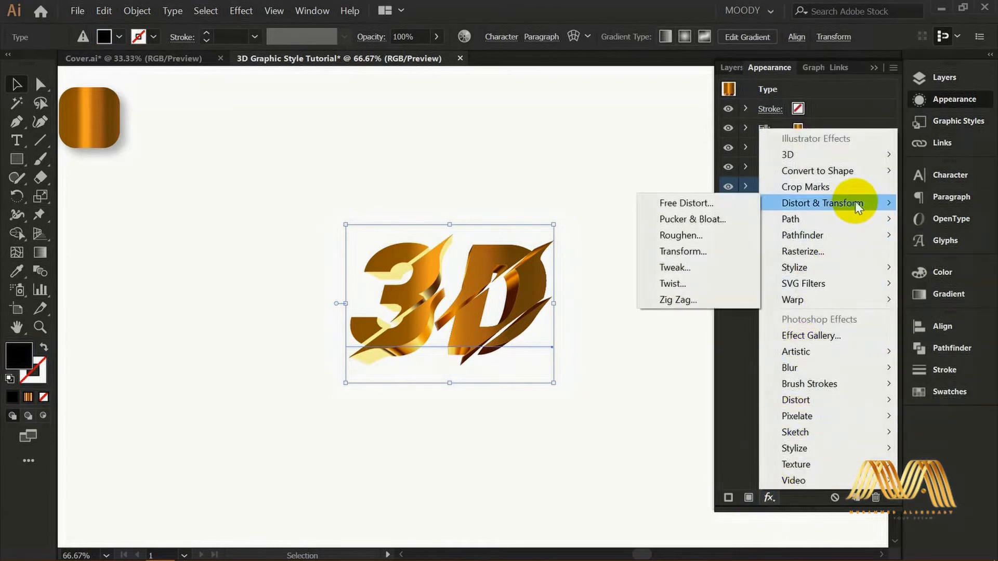
left_click(716, 251)
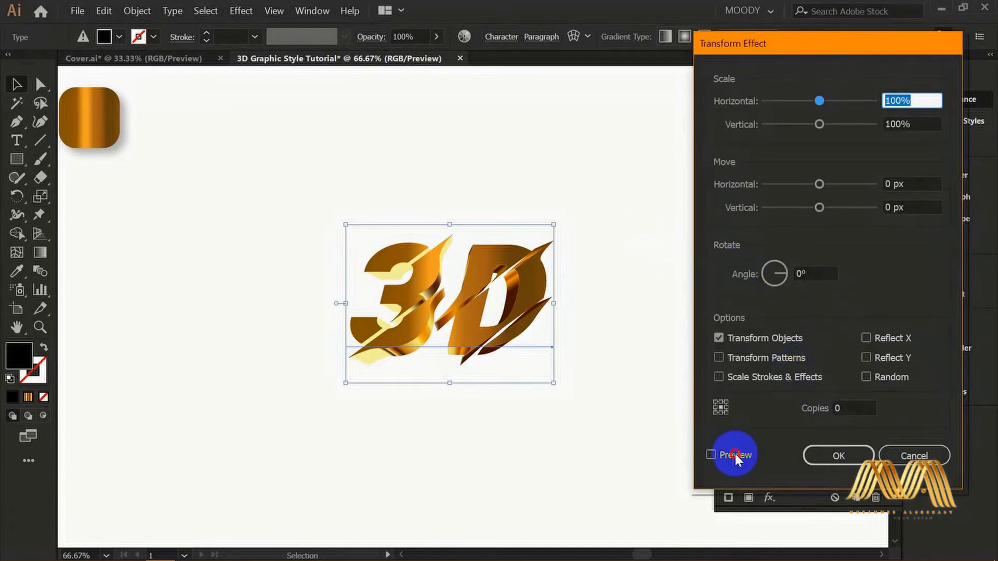
left_click(734, 454)
left_click(819, 124)
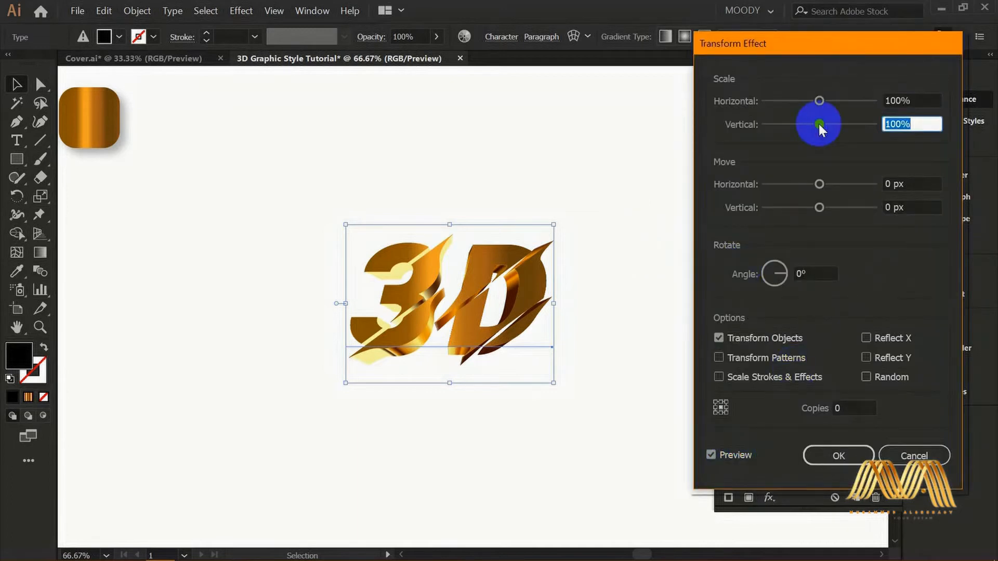
type("85")
key("Tab")
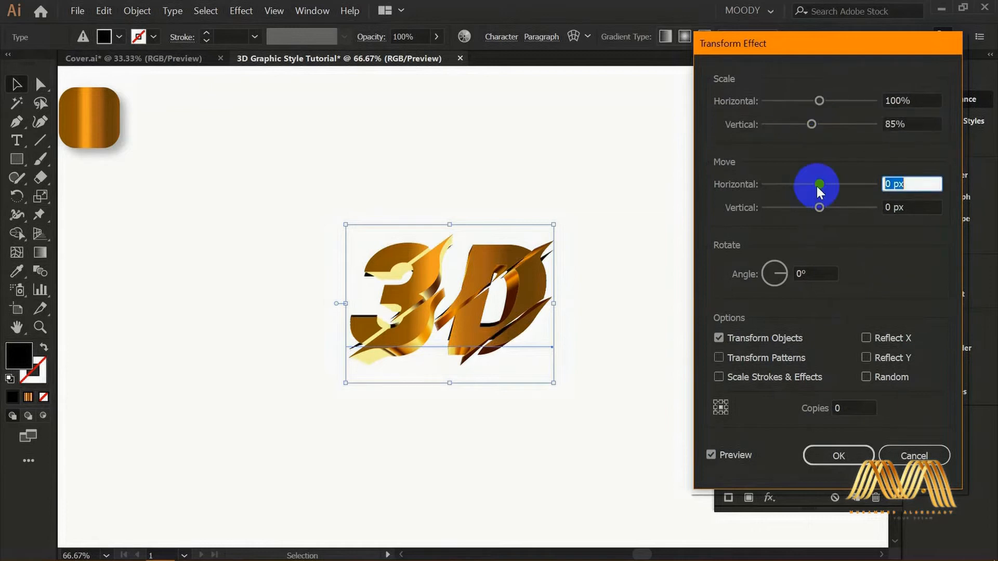
type("2")
key("Tab")
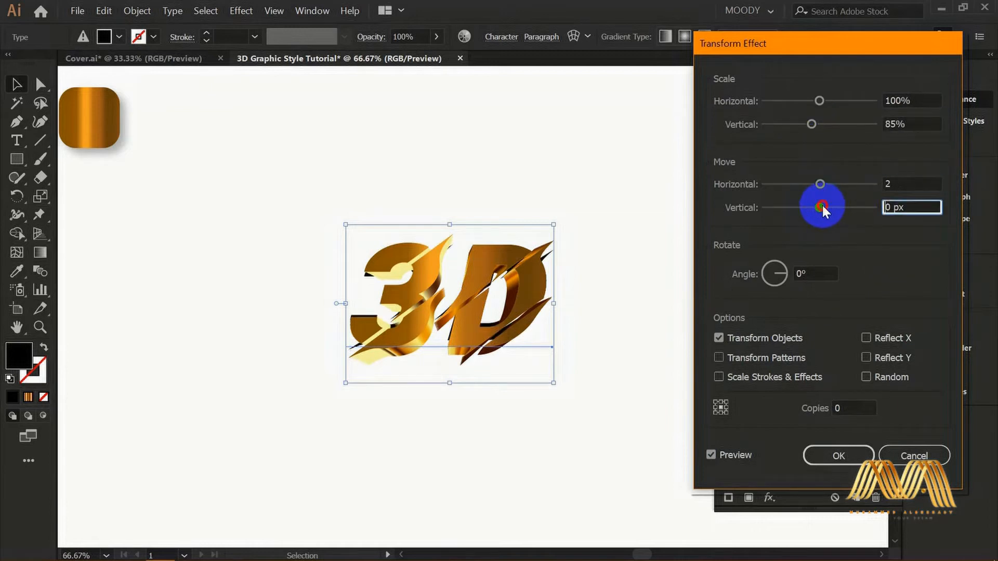
type("2")
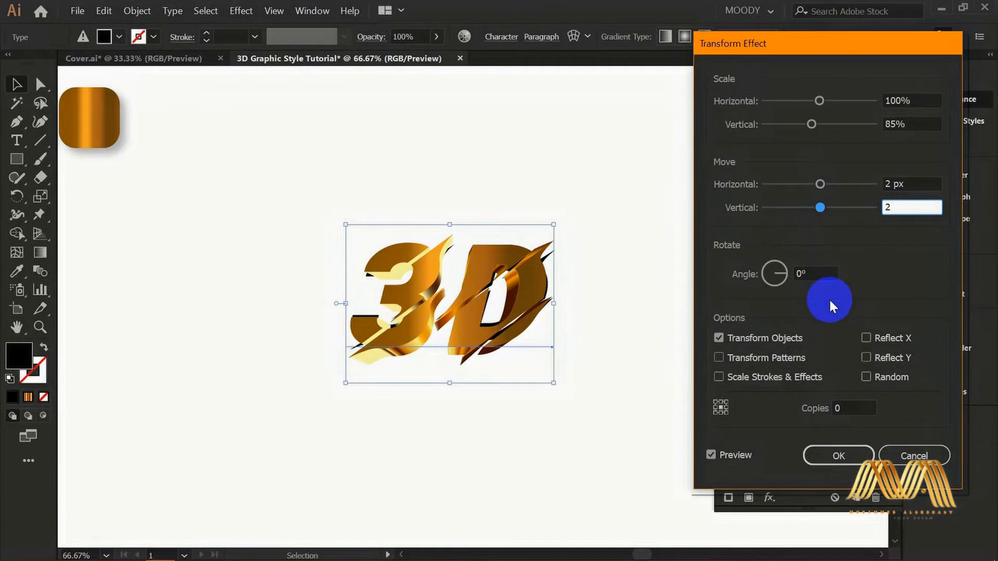
left_click(845, 451)
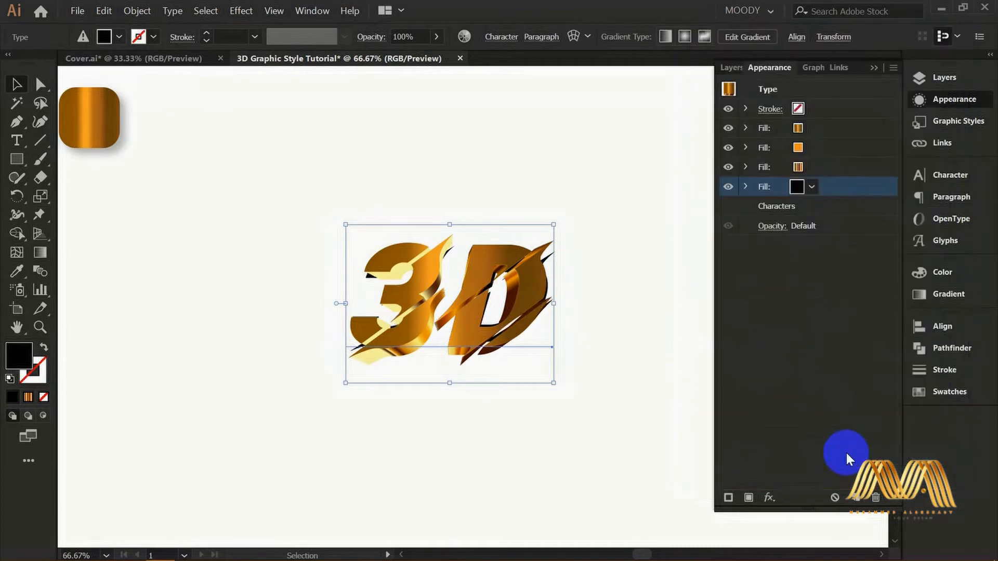
- Expand the black fill's settings and add an Offset Path effect with an offset of 2 px
left_click(746, 186)
left_click(769, 497)
left_click(786, 462)
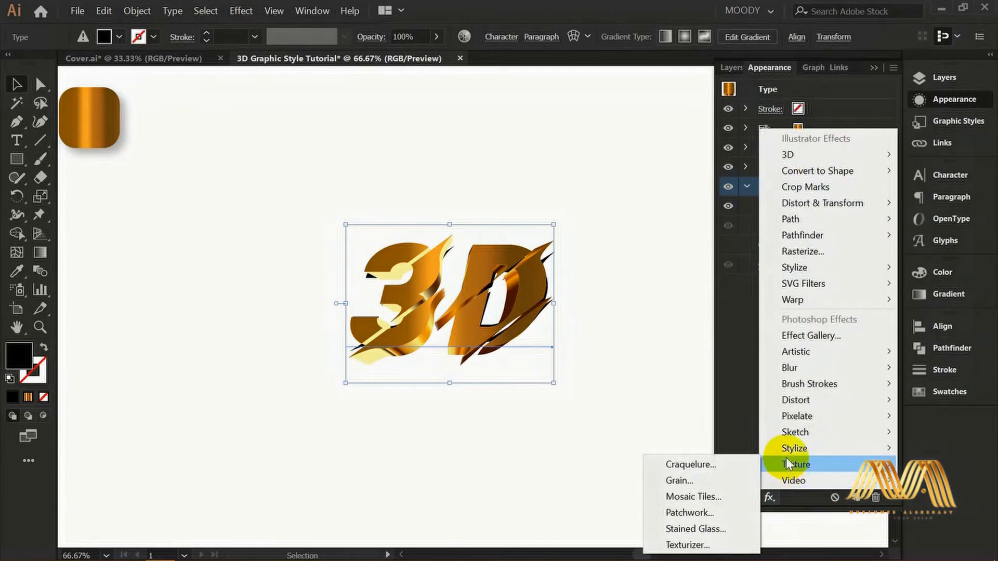
mouse_move(870, 220)
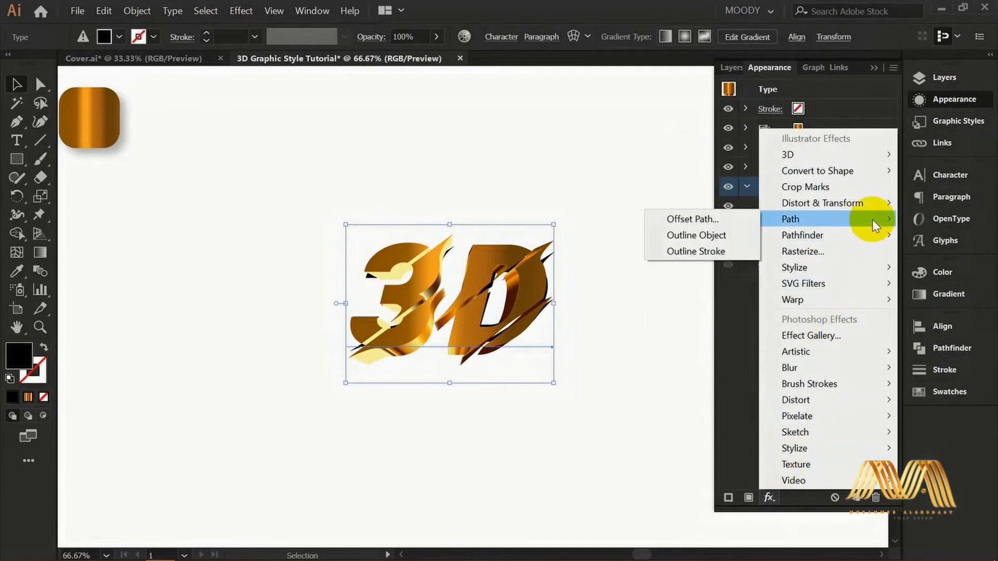
left_click(730, 223)
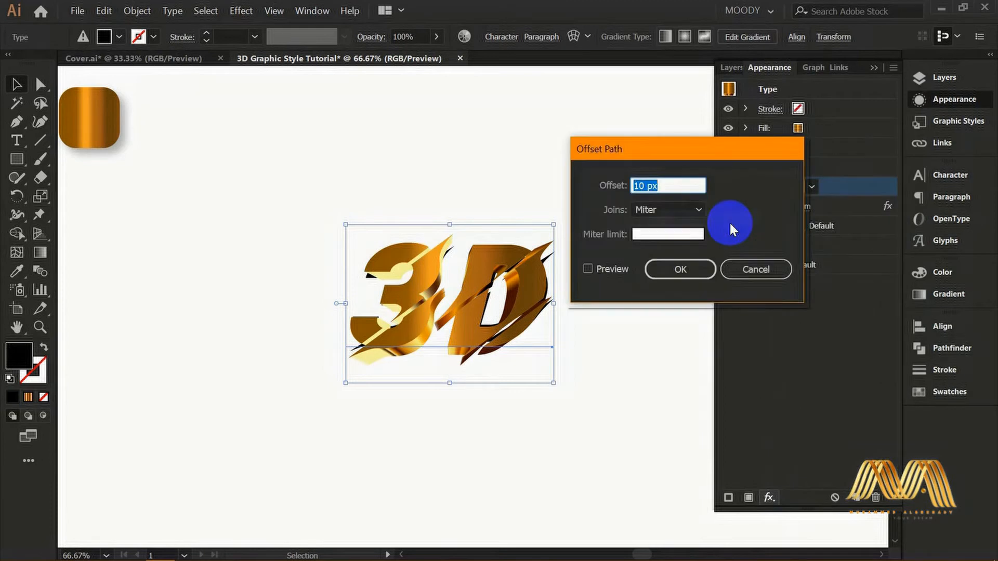
left_click(588, 269)
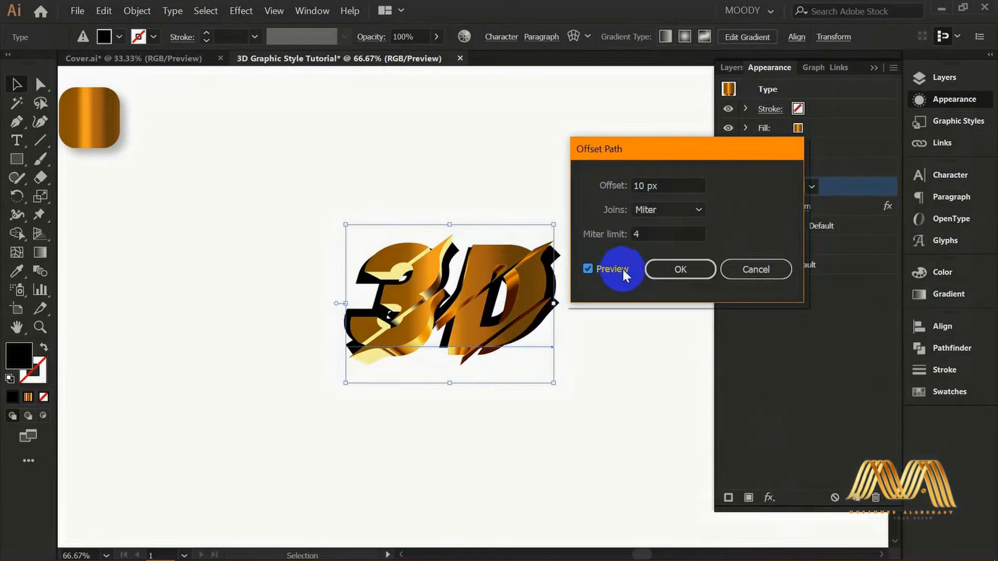
left_click_drag(646, 187, 629, 187)
type("2")
left_click(696, 271)
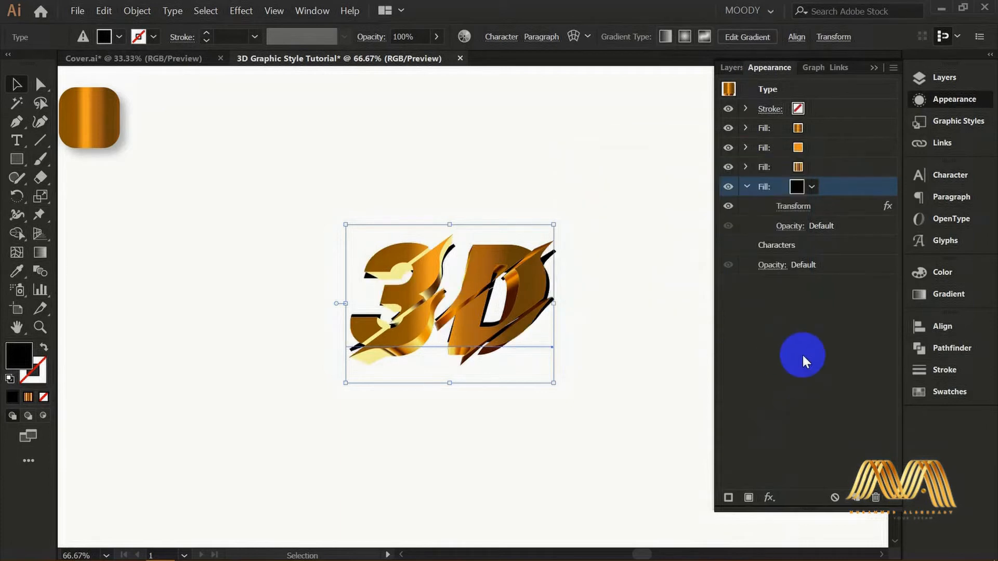
- Add a Free Distort effect to the black fill, pulling both upper corners down and inward into a low trapezoid
left_click(768, 499)
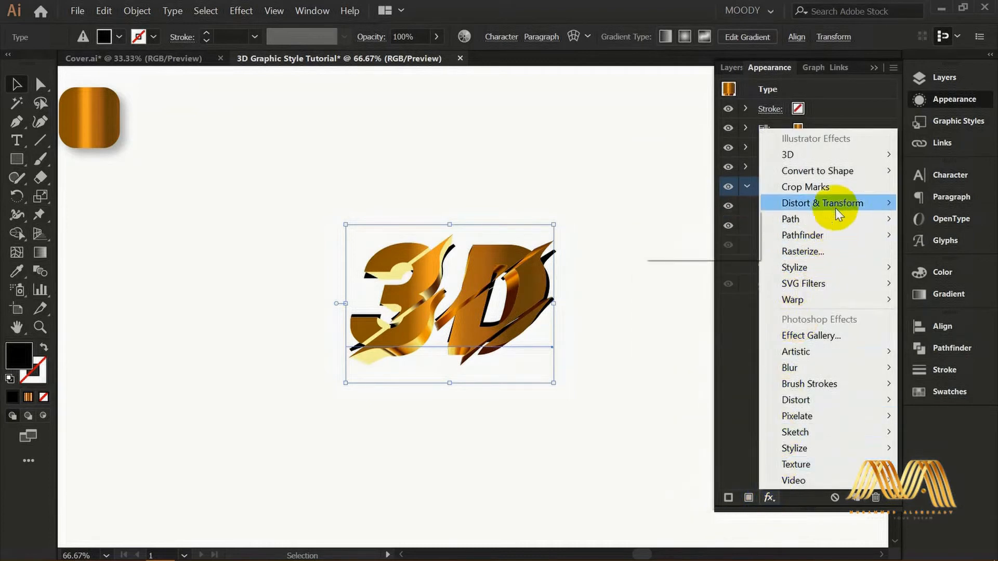
mouse_move(856, 203)
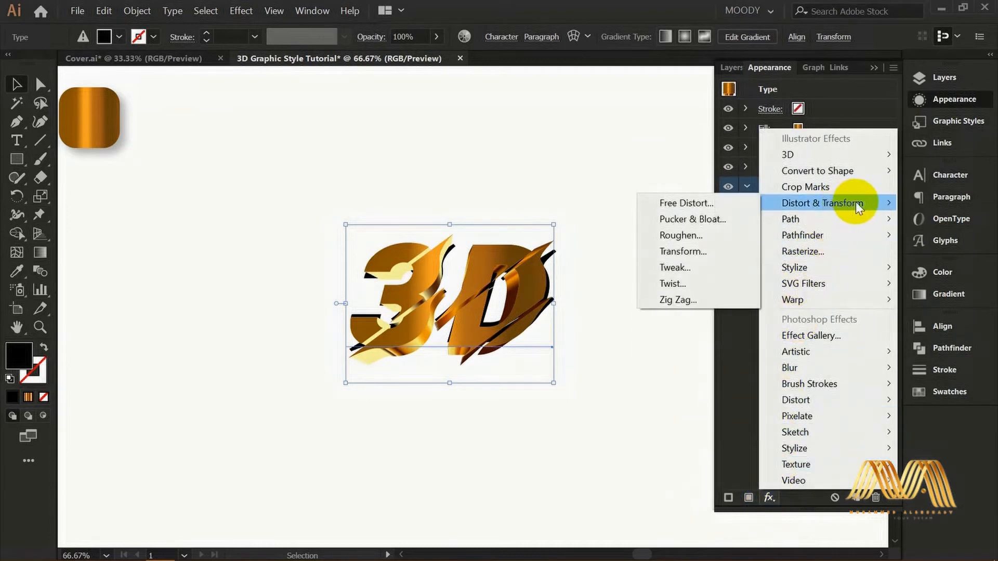
left_click(715, 208)
left_click_drag(506, 166, 610, 167)
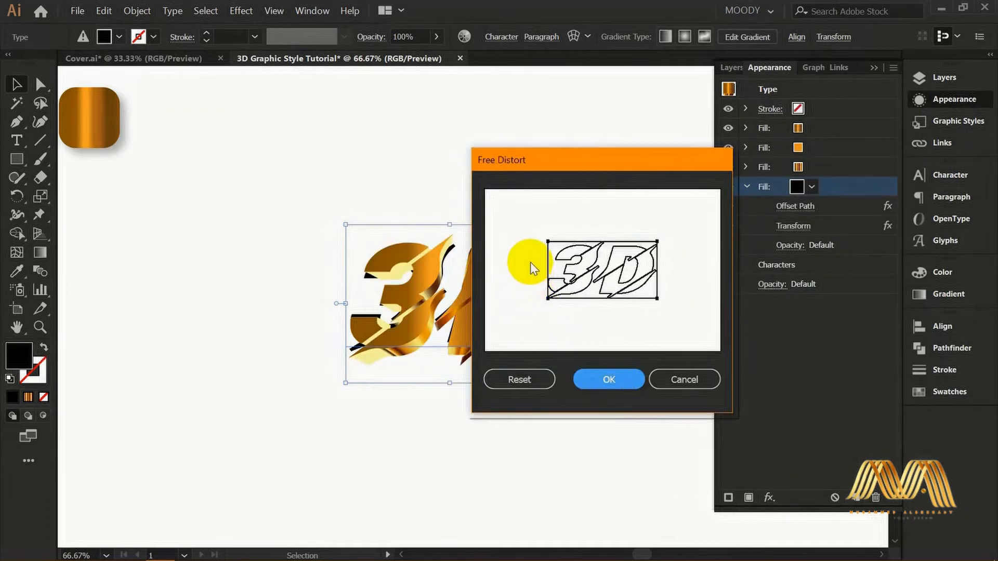
left_click_drag(547, 242, 558, 263)
left_click(656, 242)
left_click_drag(657, 244, 640, 271)
left_click_drag(558, 263, 570, 276)
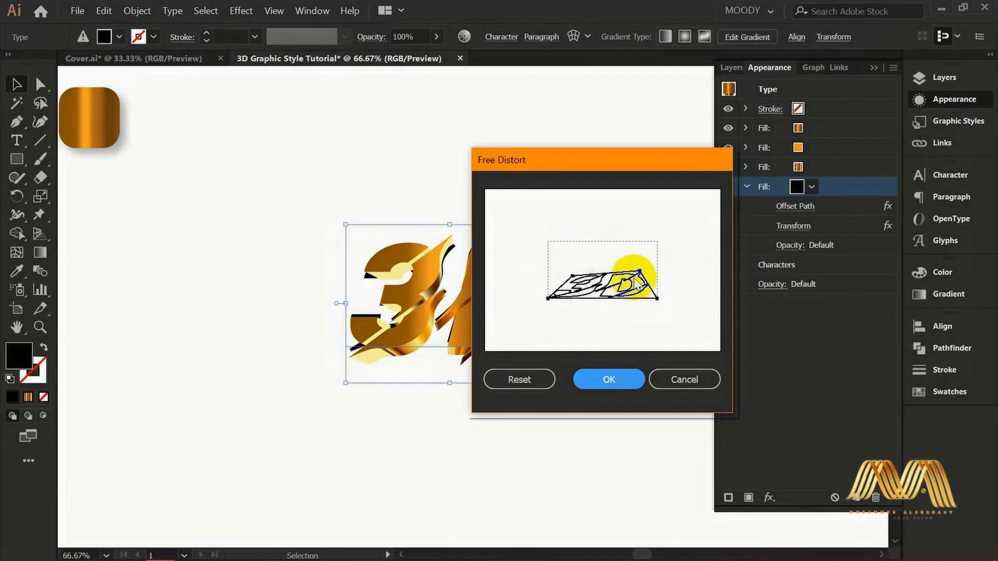
left_click_drag(639, 271, 632, 276)
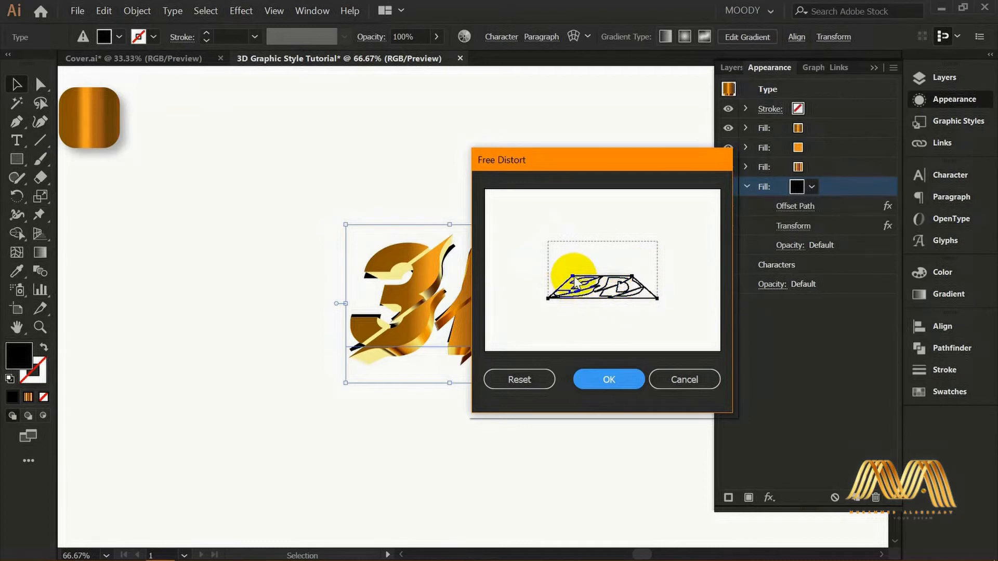
left_click_drag(574, 275, 574, 277)
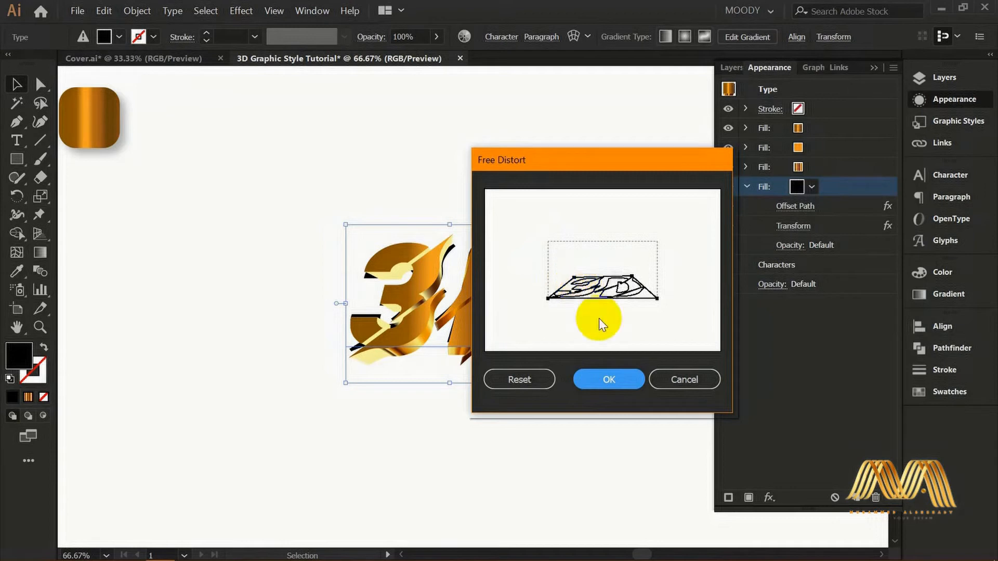
left_click(612, 379)
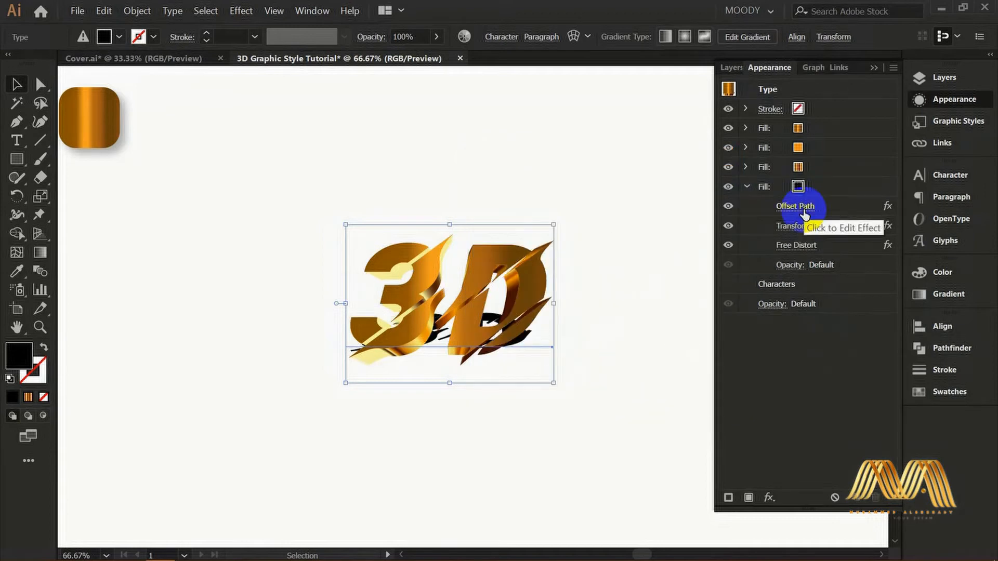
- Edit the black fill's Free Distort effect, lowering and narrowing its upper edge further to flatten the shadow
left_click(801, 246)
left_click_drag(632, 277, 575, 283)
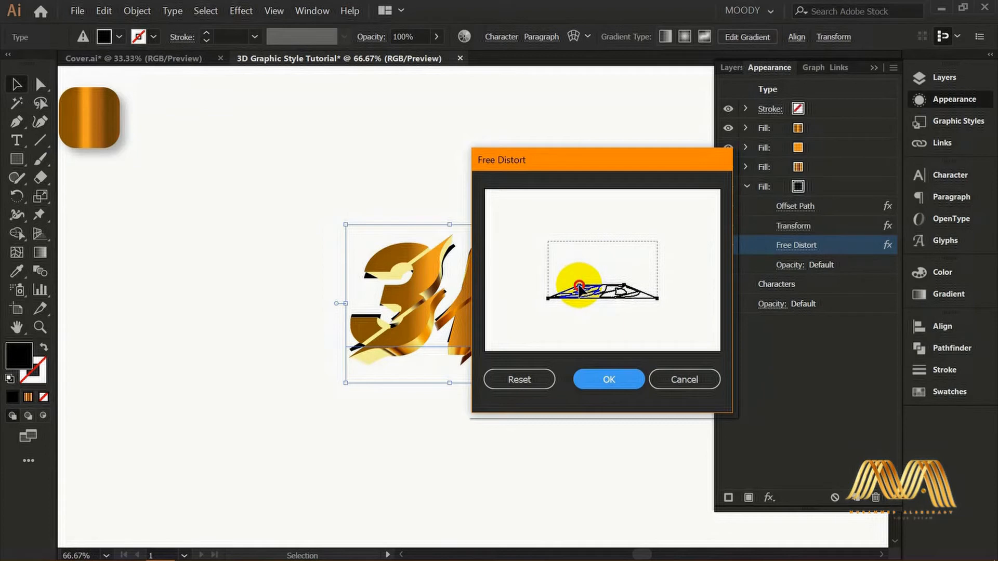
left_click(612, 375)
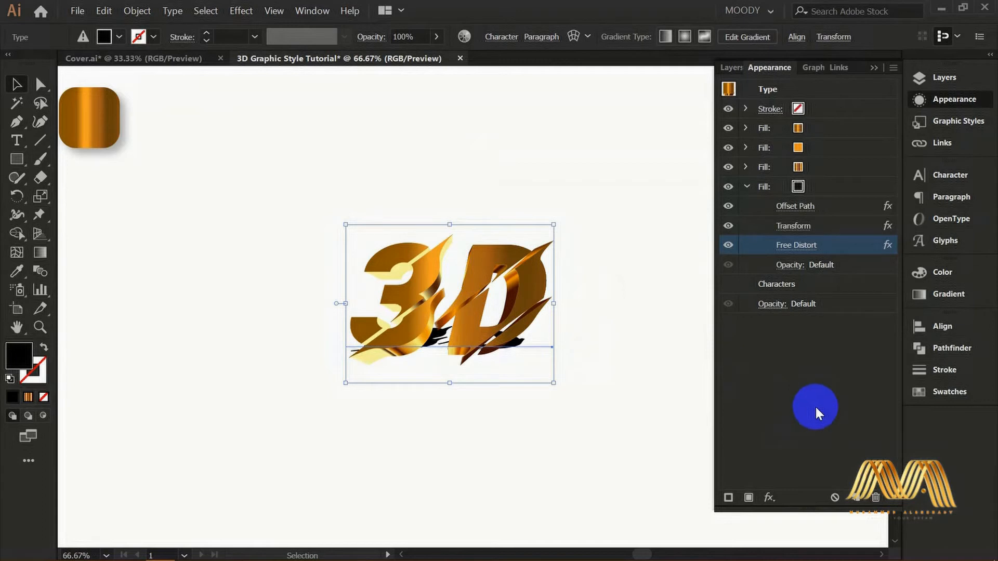
- Add a Gaussian Blur effect with a radius of about 10 pixels to the black shadow fill
left_click(770, 499)
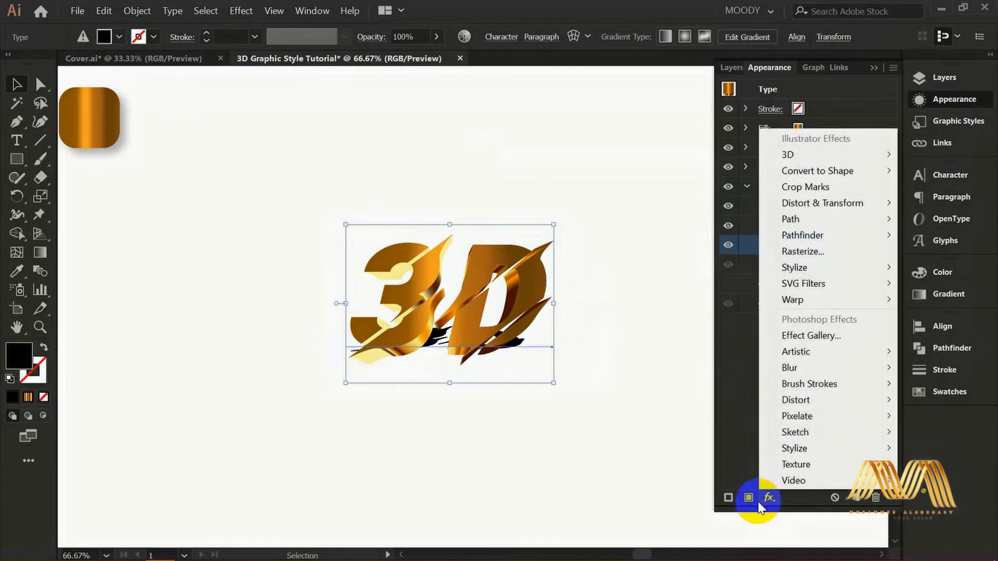
mouse_move(847, 367)
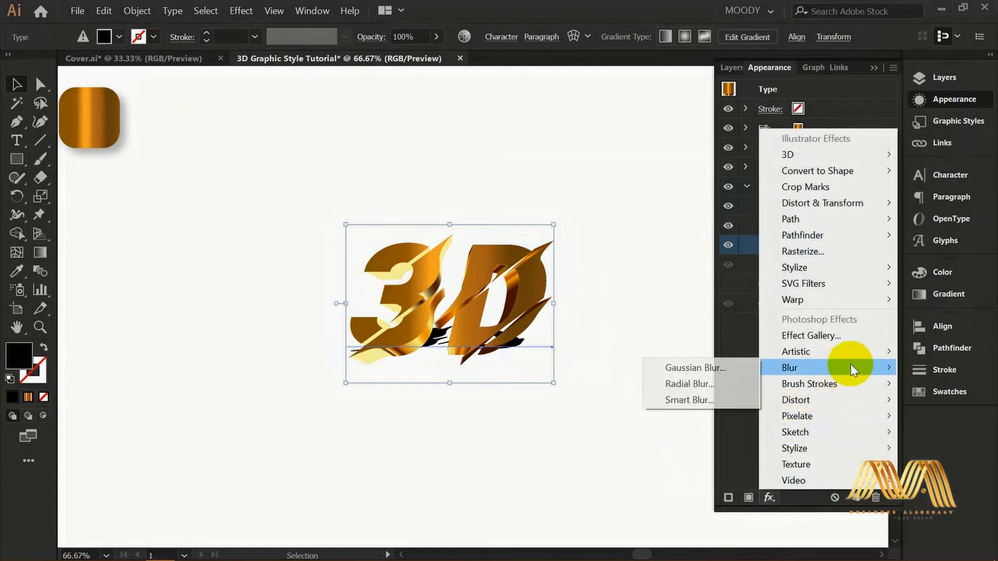
left_click(692, 367)
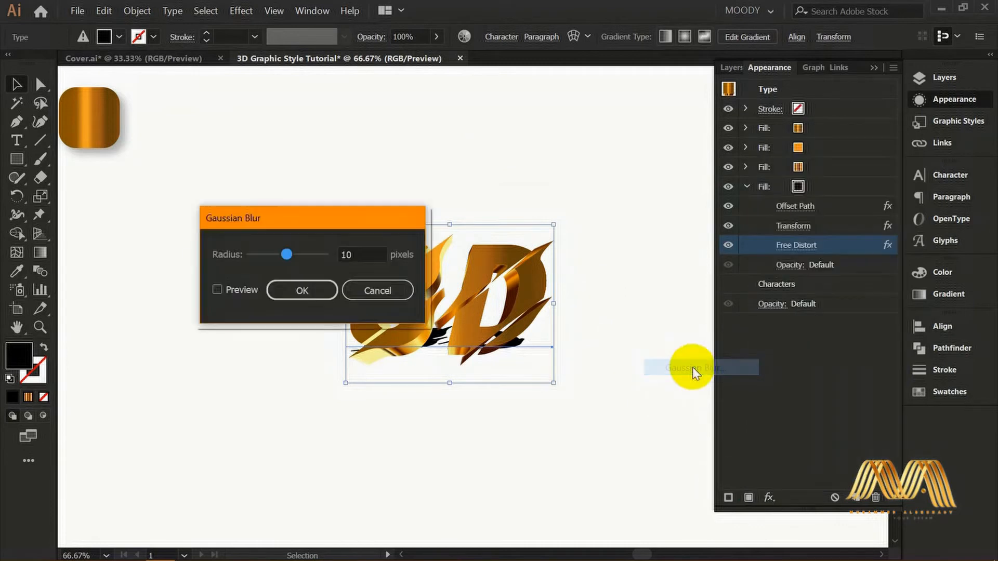
left_click(218, 289)
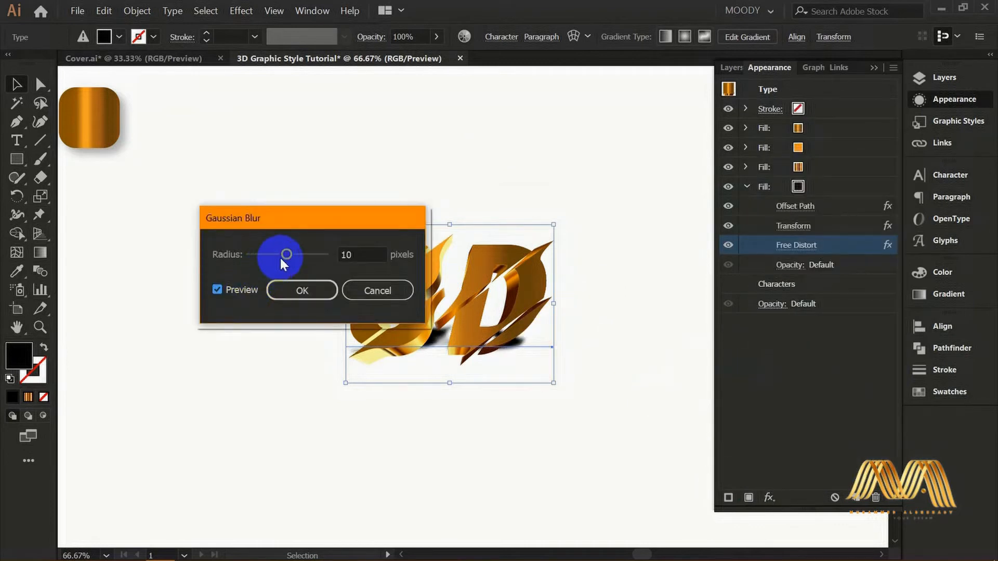
left_click_drag(286, 255, 287, 254)
left_click(312, 291)
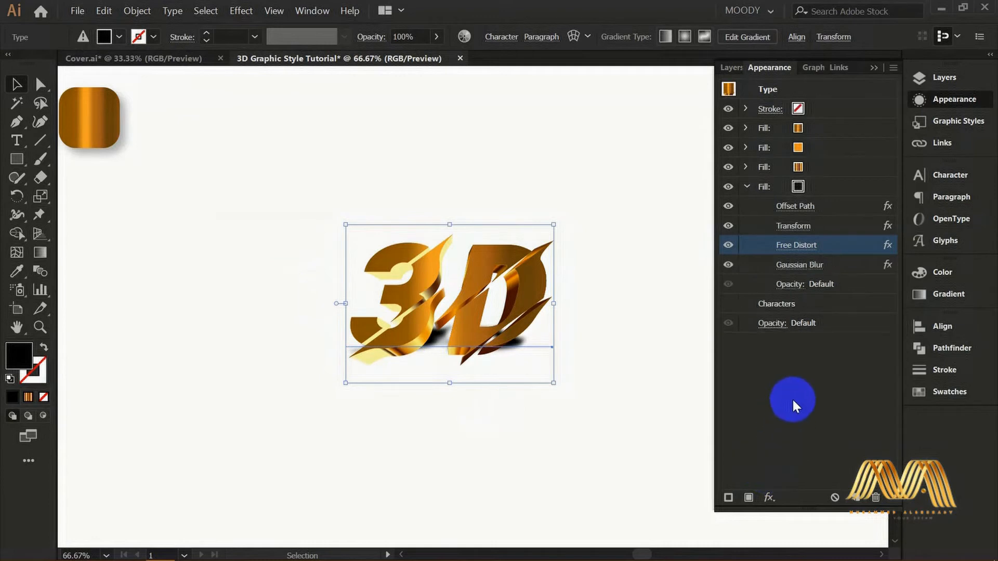
- Reduce the opacity of the blurred black shadow fill to 72%
left_click(436, 36)
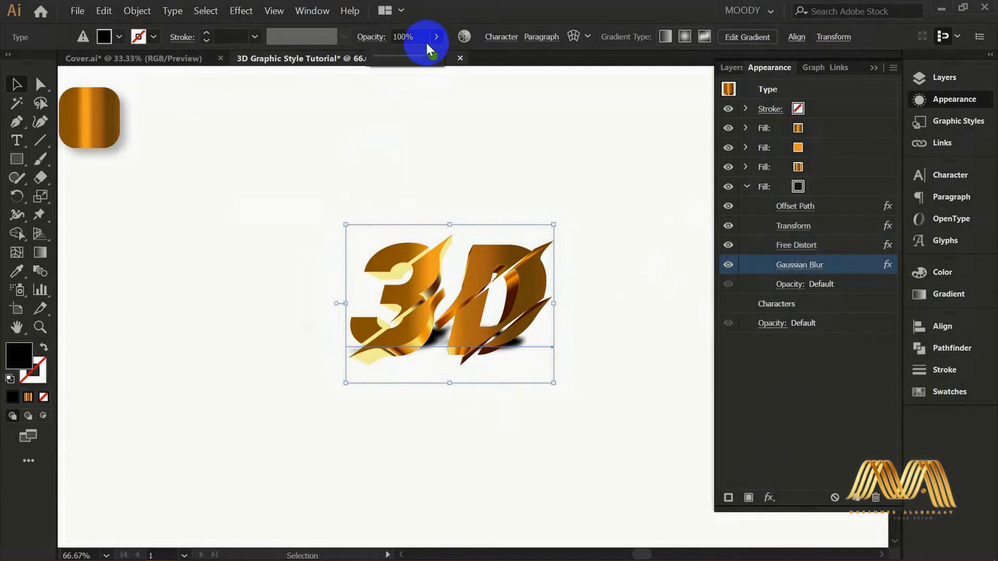
left_click_drag(437, 57, 403, 56)
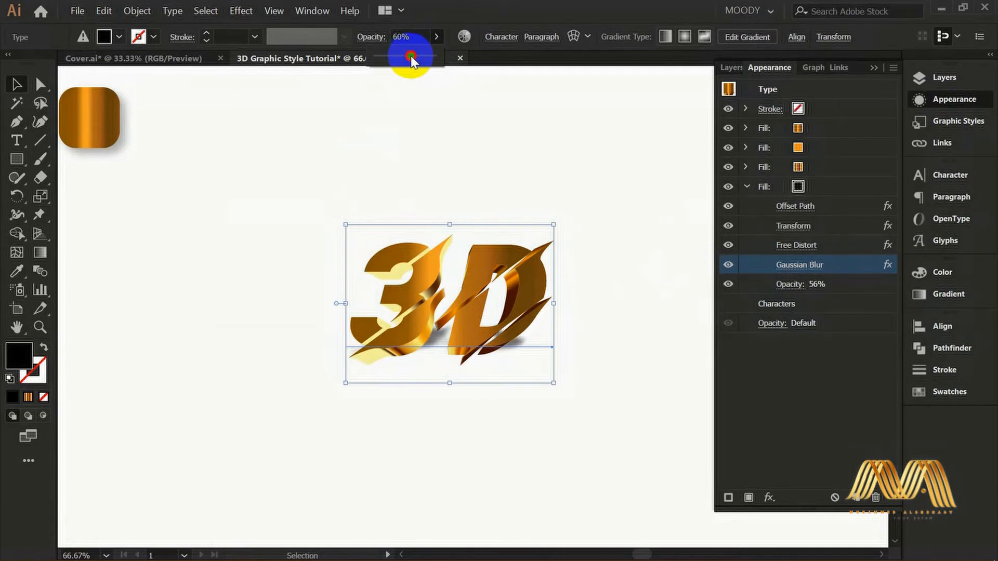
left_click_drag(420, 58, 417, 57)
left_click(851, 270)
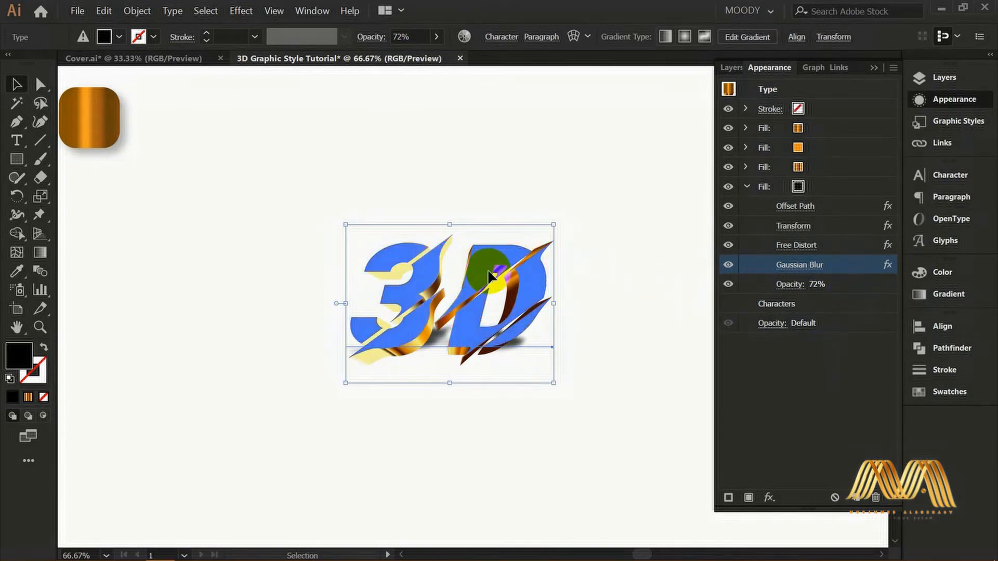
- Select the striped gold fill and set its gradient angle to -90°
left_click(831, 163)
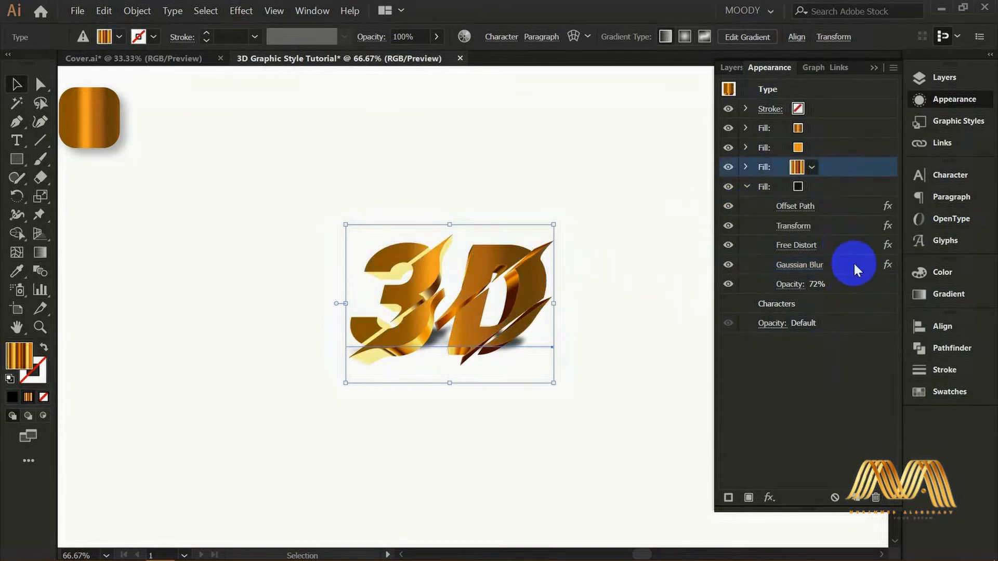
left_click(973, 295)
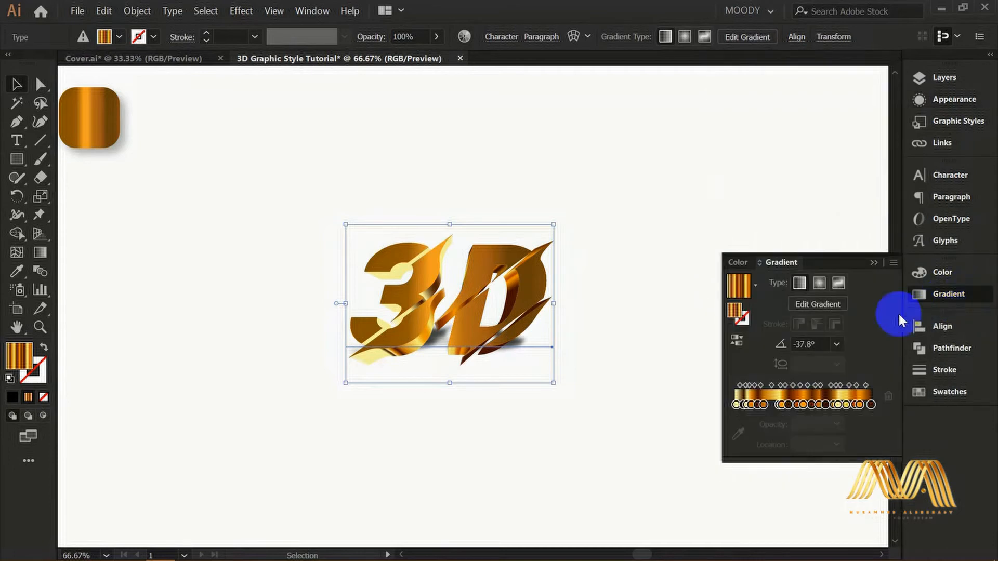
left_click(836, 344)
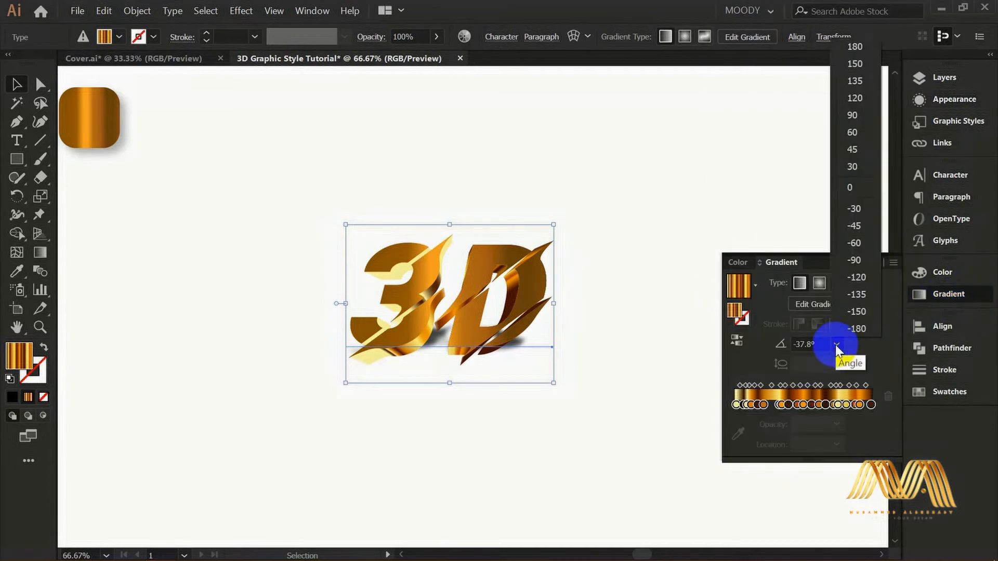
left_click(865, 259)
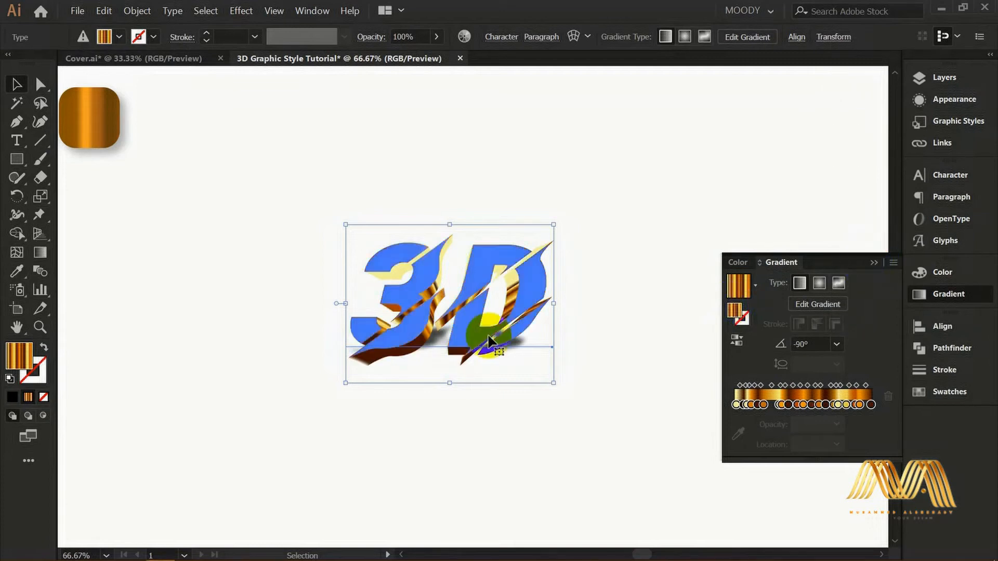
- Adjust the striped gold gradient directly on the 3D text with the Gradient tool, slightly lengthening it at its lower end
left_click(41, 252)
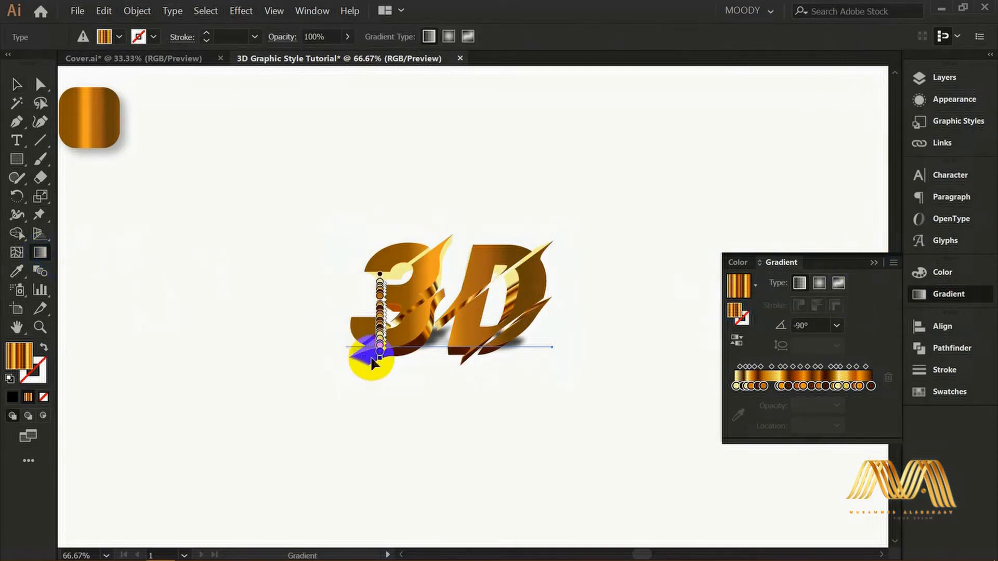
mouse_move(380, 358)
left_mouse_down()
mouse_move(402, 356)
mouse_move(401, 371)
left_mouse_up()
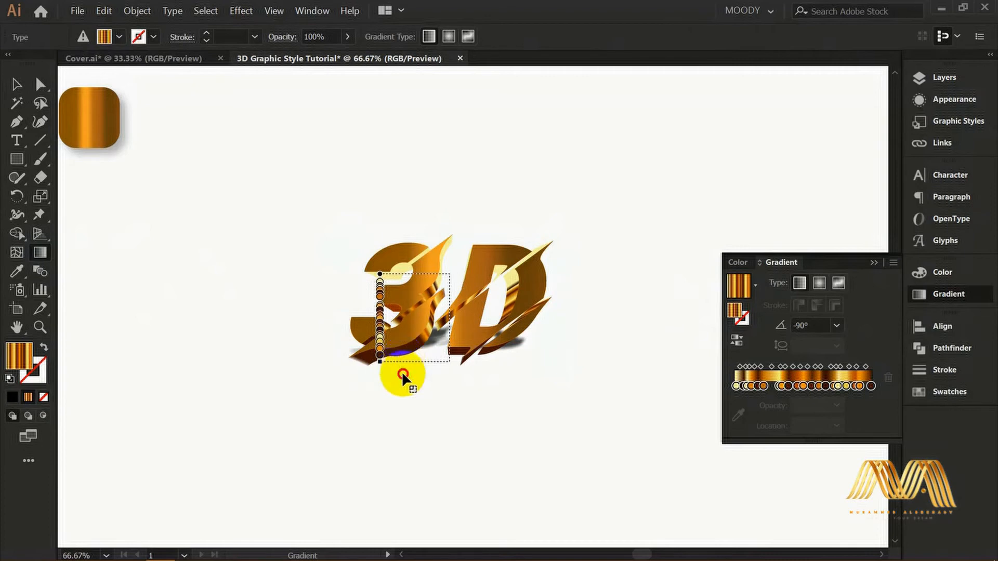
left_click(15, 84)
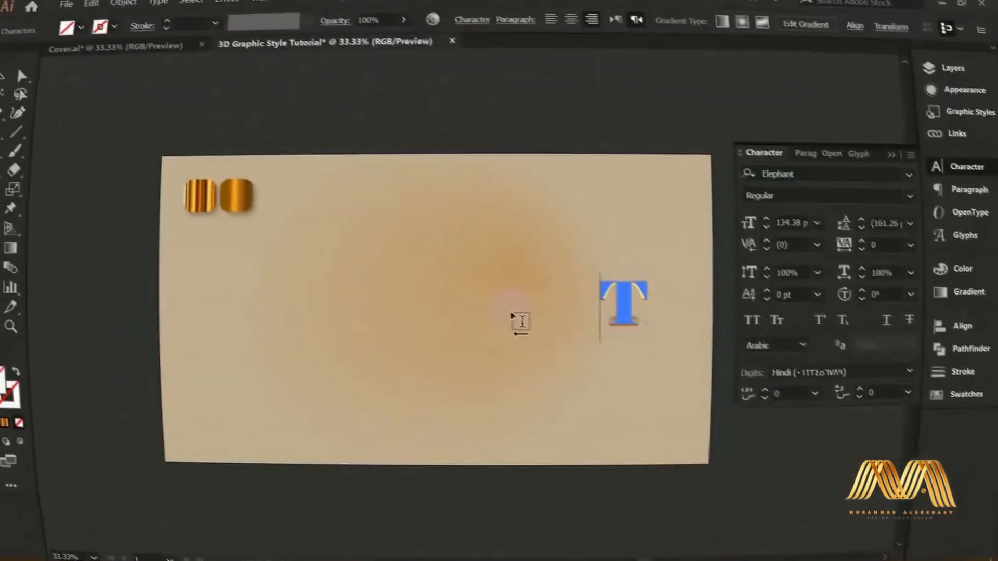
- Complete the lettering as "Tutorial", then enlarge it to about 187 pt and place it around the centre of the artboard
type("utorial")
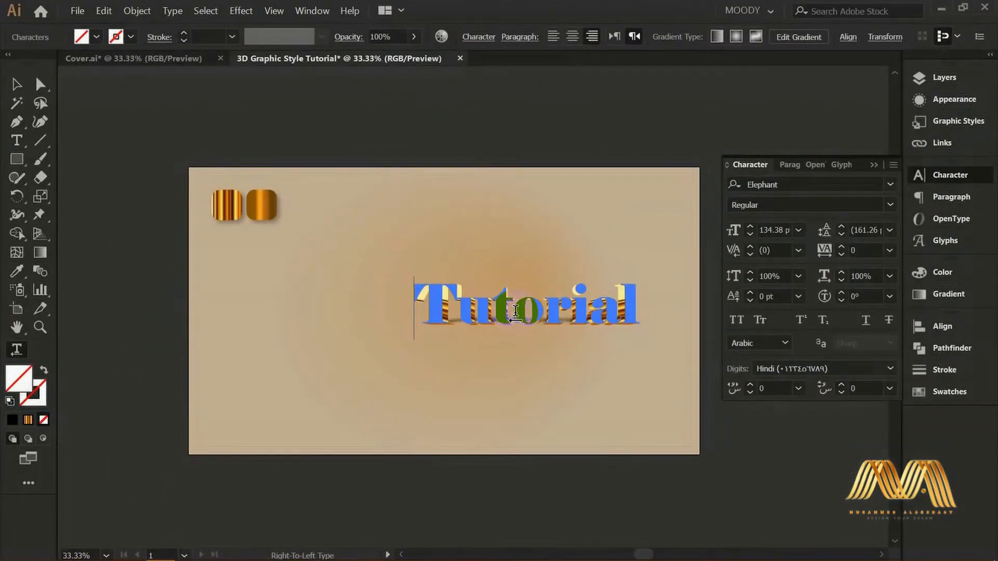
left_click(23, 85)
left_click_drag(417, 343, 327, 385)
left_click_drag(491, 338, 478, 332)
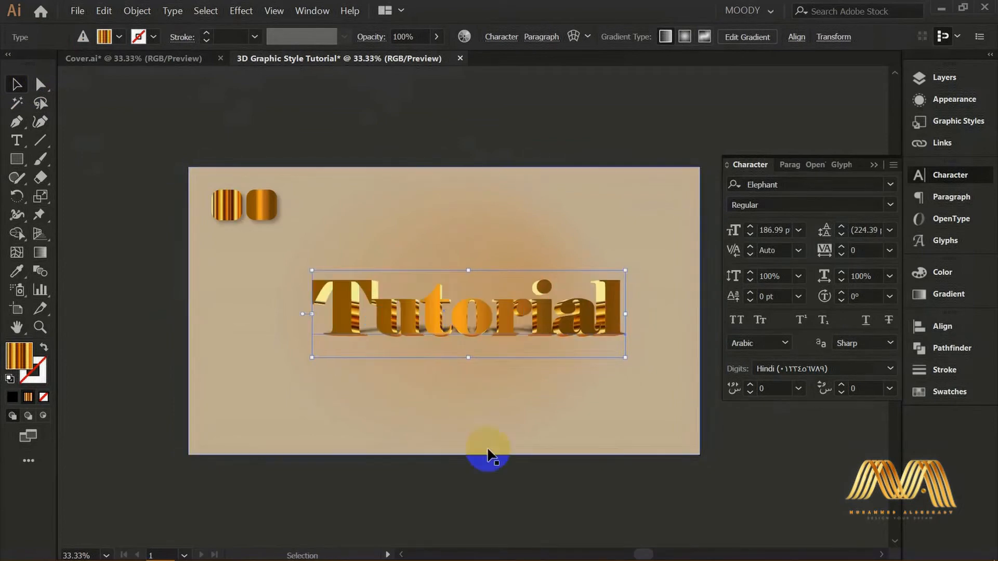
left_click(508, 463)
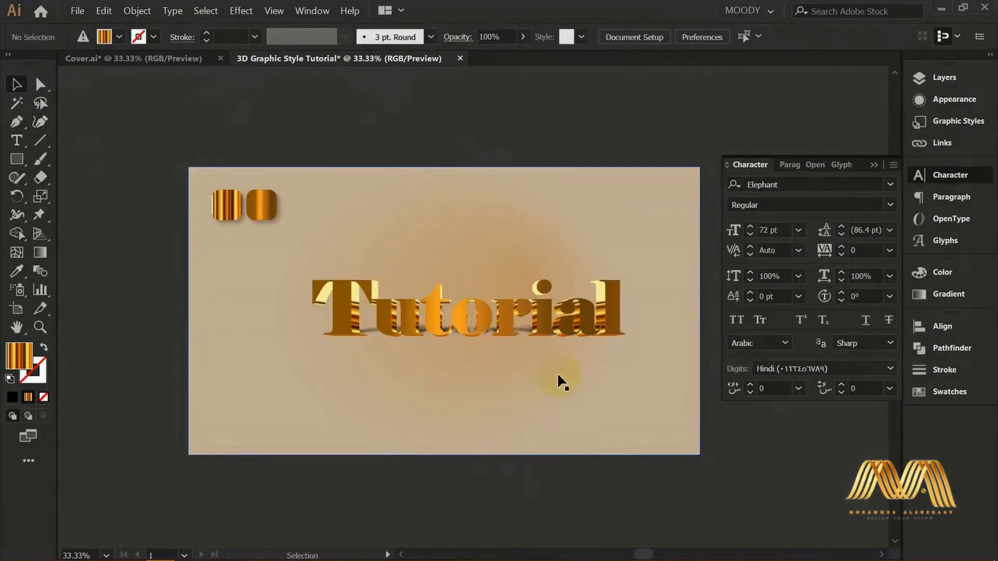
- Redraw the striped gold fill's gradient diagonally across the middle of the Tutorial text with the Gradient tool
left_click(509, 326)
left_click(40, 252)
left_click_drag(433, 376, 516, 358)
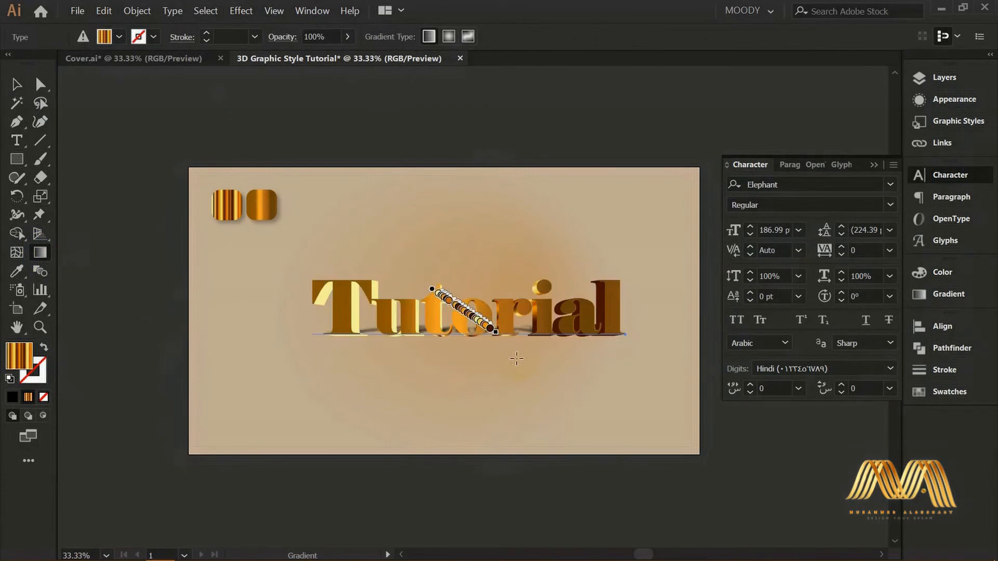
- Try moving a pale yellow colour stop further along the gradient on the Tutorial text, and undo the change
mouse_move(438, 294)
left_mouse_down()
mouse_move(345, 249)
mouse_move(456, 311)
left_mouse_up()
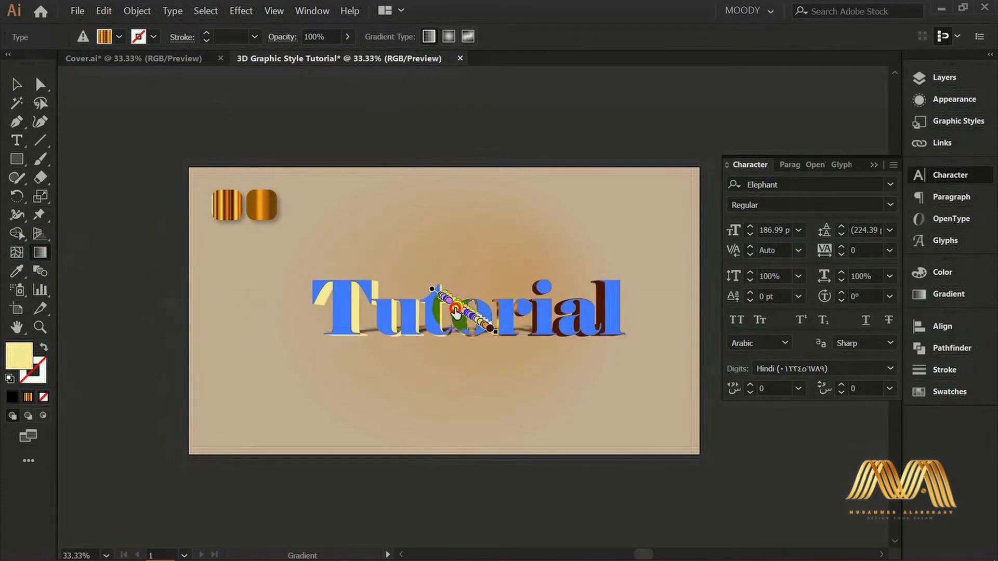
key("v")
left_click(132, 271)
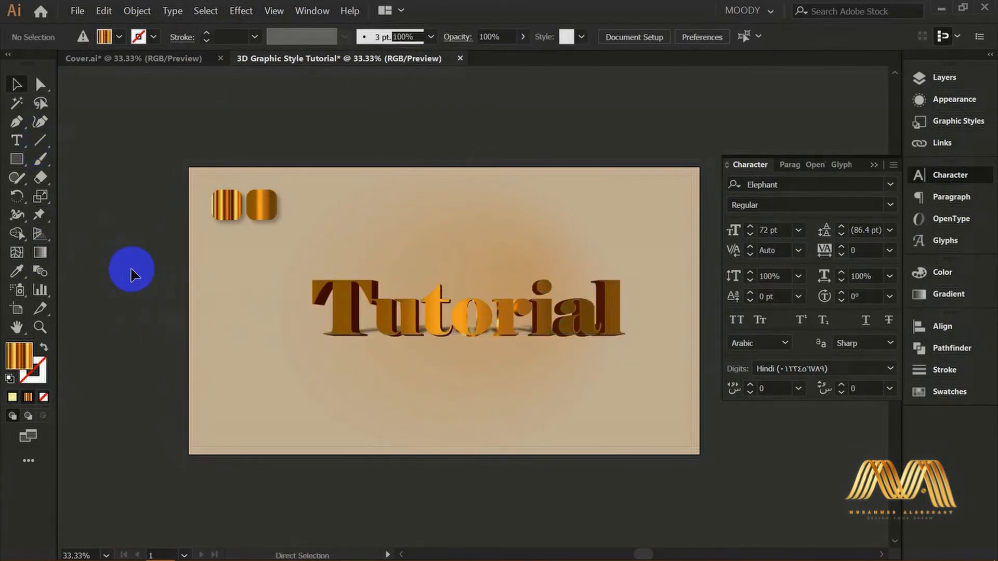
key("ctrl+z")
- Save the Tutorial text's complete appearance as a new graphic style by adding its appearance thumbnail to the Graphic Styles collection
left_click(948, 294)
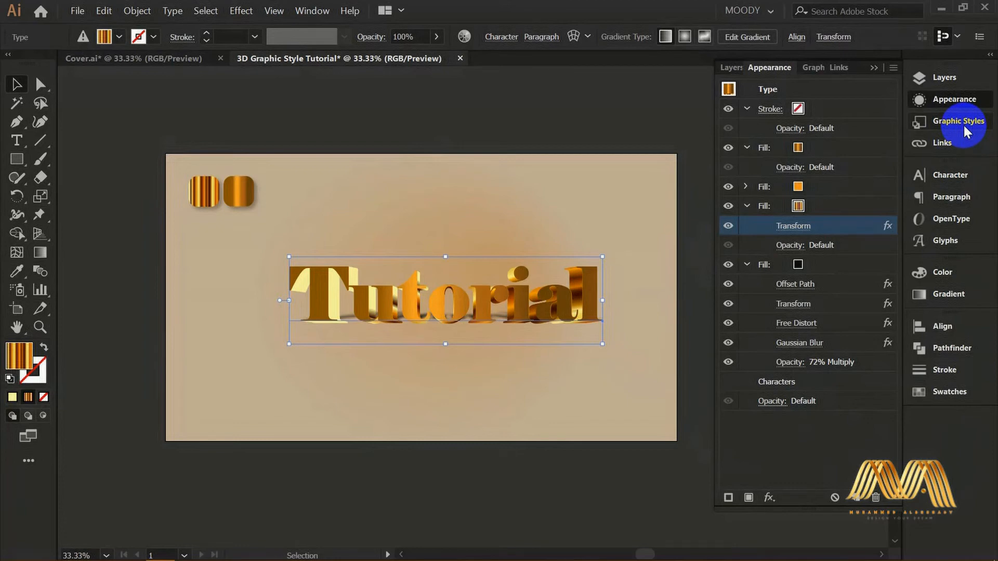
left_click_drag(764, 67, 537, 96)
left_click(781, 67)
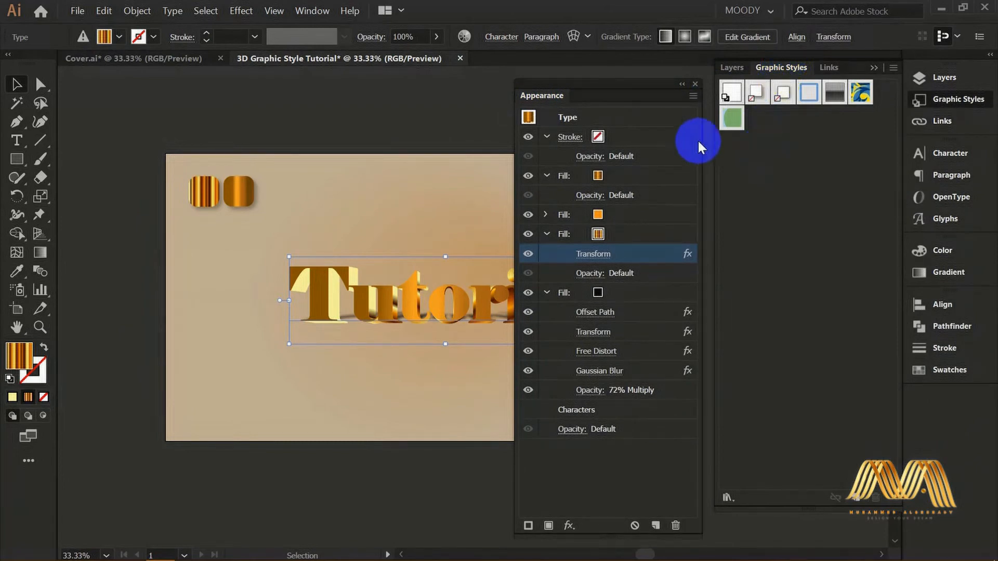
left_click(529, 118)
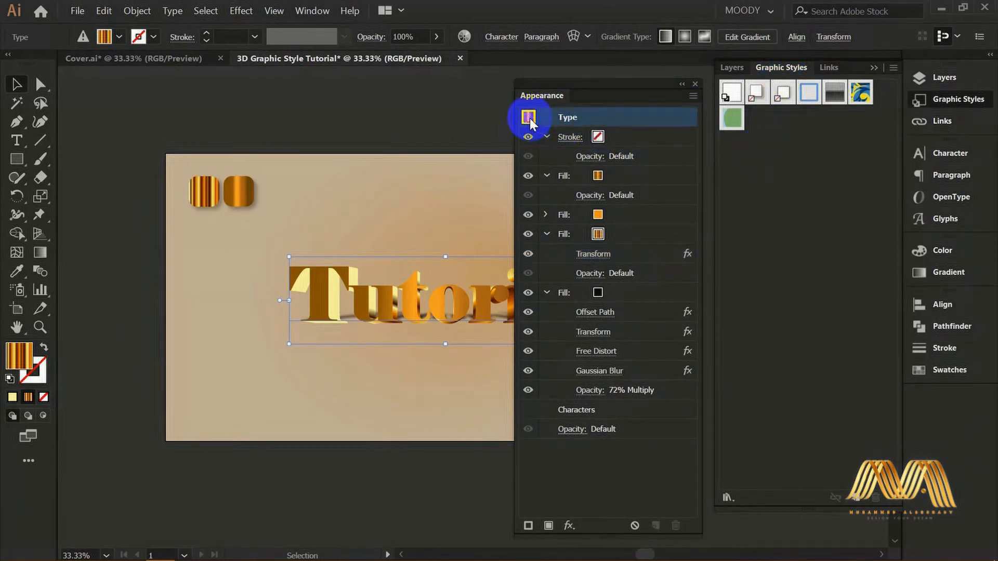
left_click_drag(530, 120, 768, 130)
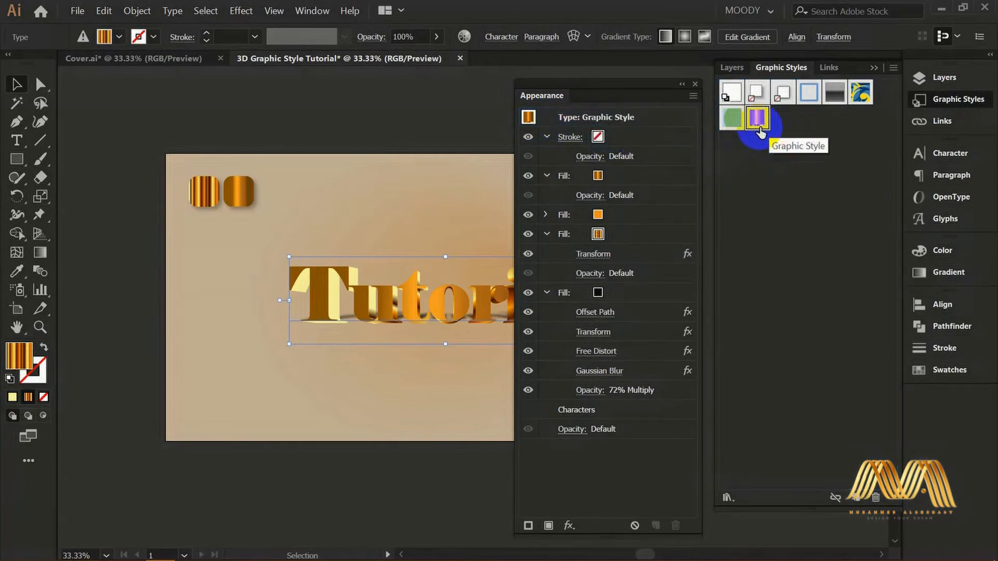
left_click_drag(646, 84, 645, 90)
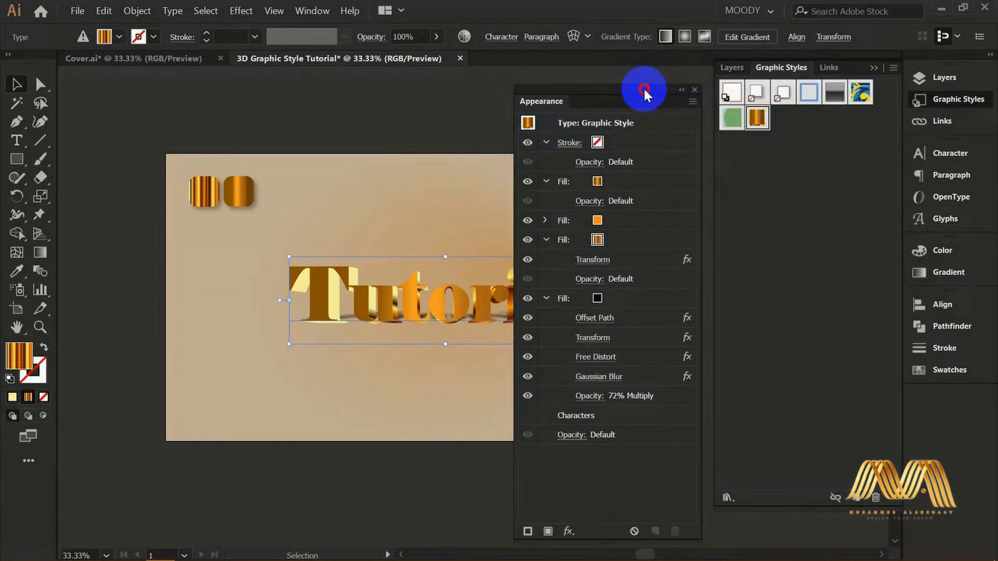
left_click(696, 90)
- Replace the Tutorial text with new "3D" text, scaled to about 223 pt and positioned near the artboard's centre
left_click(784, 139)
key("Delete")
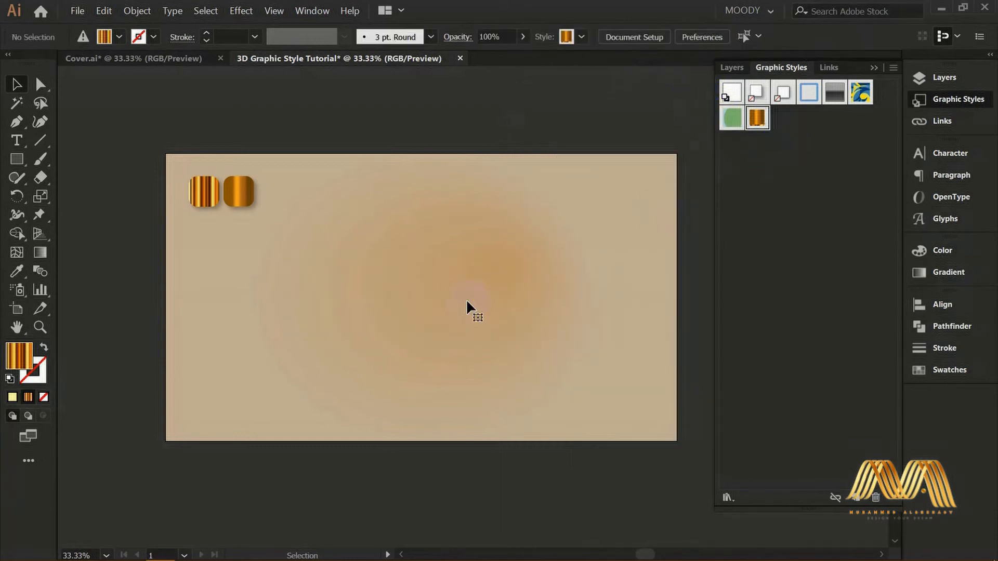
left_click(485, 311)
type("3D")
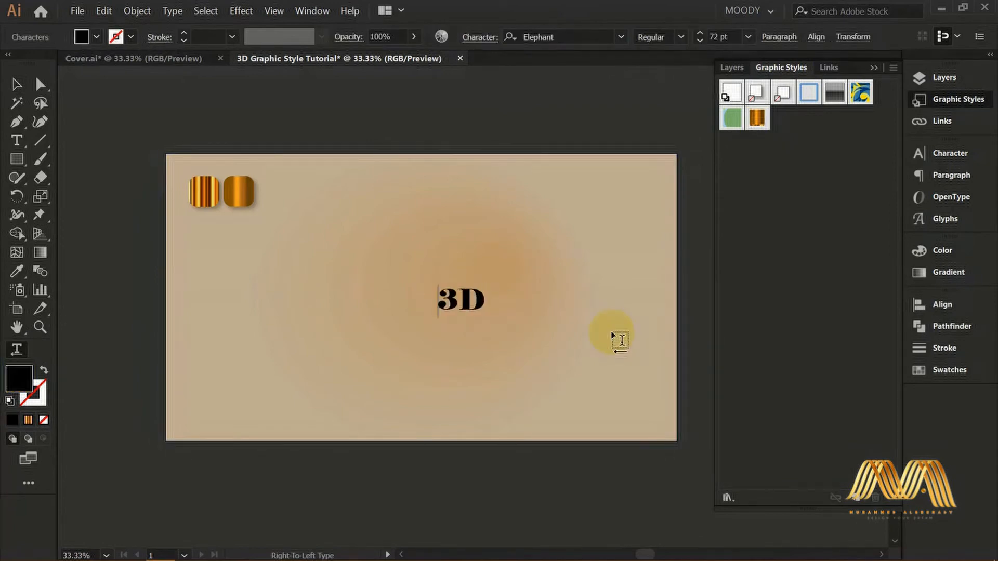
left_click(24, 103)
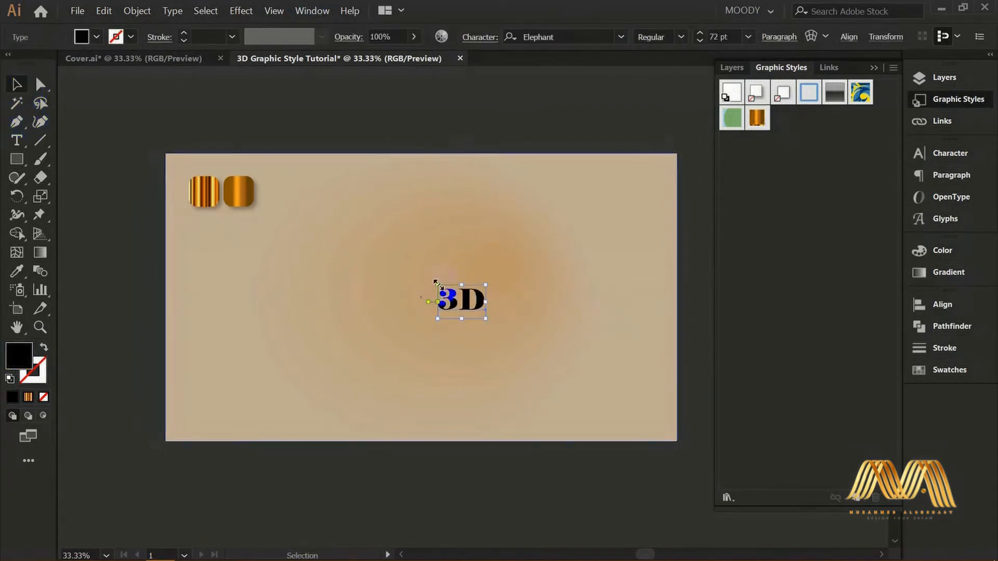
left_click_drag(436, 322, 334, 390)
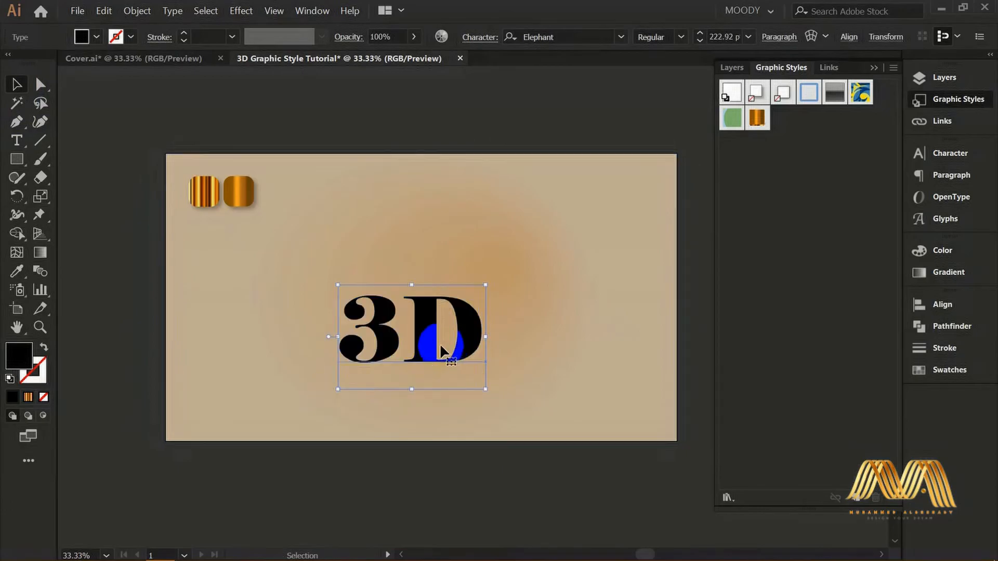
left_click_drag(445, 350, 448, 317)
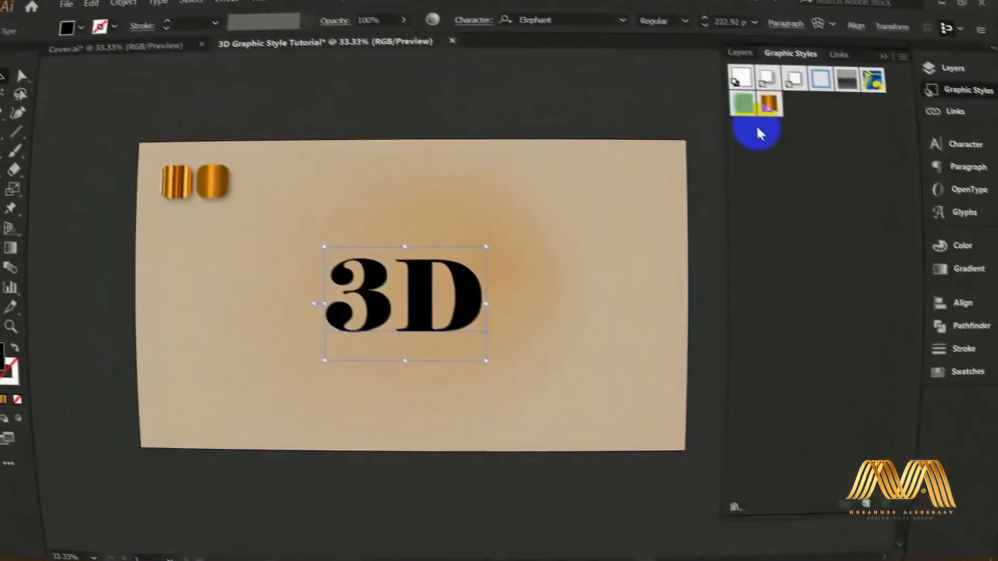
- Apply the saved gold graphic style to the black 3D text and set its striped gradient angle to -90°
left_click(769, 108)
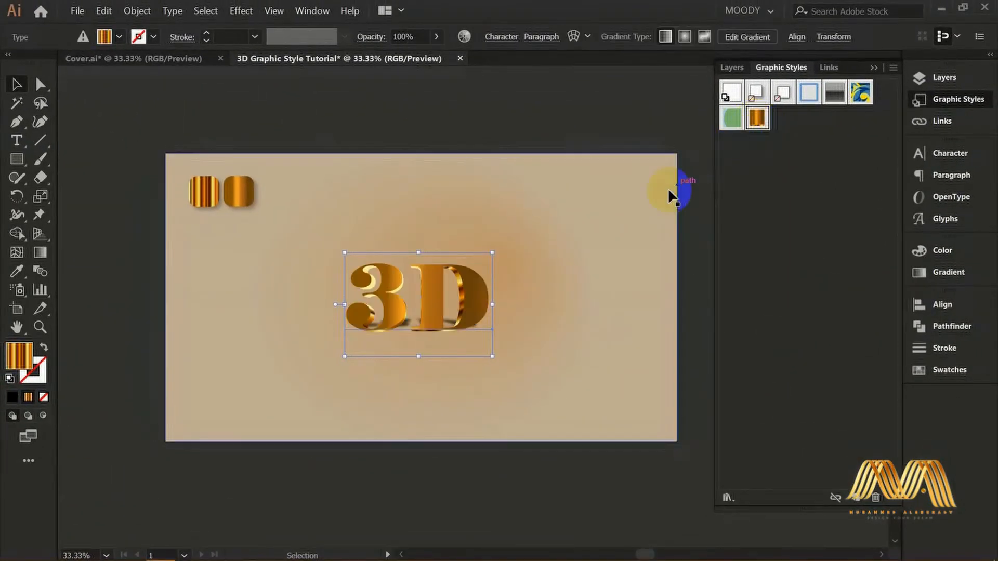
left_click(966, 269)
left_click(836, 322)
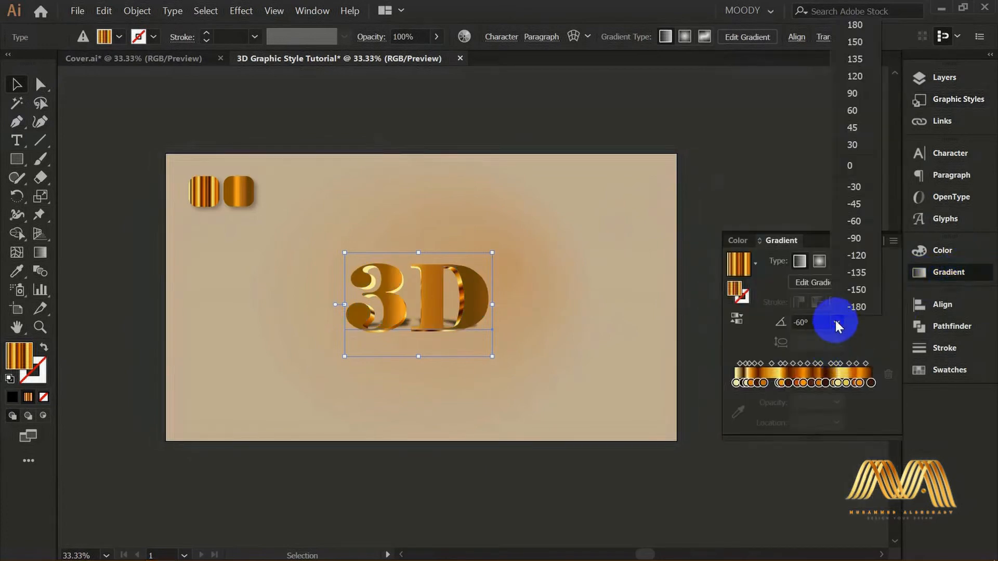
left_click(853, 238)
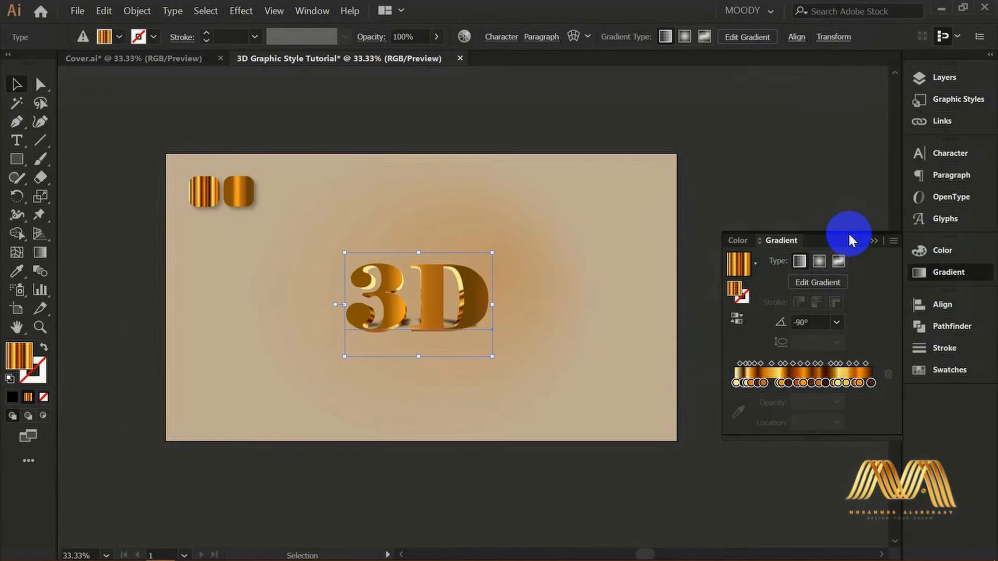
left_click(710, 238)
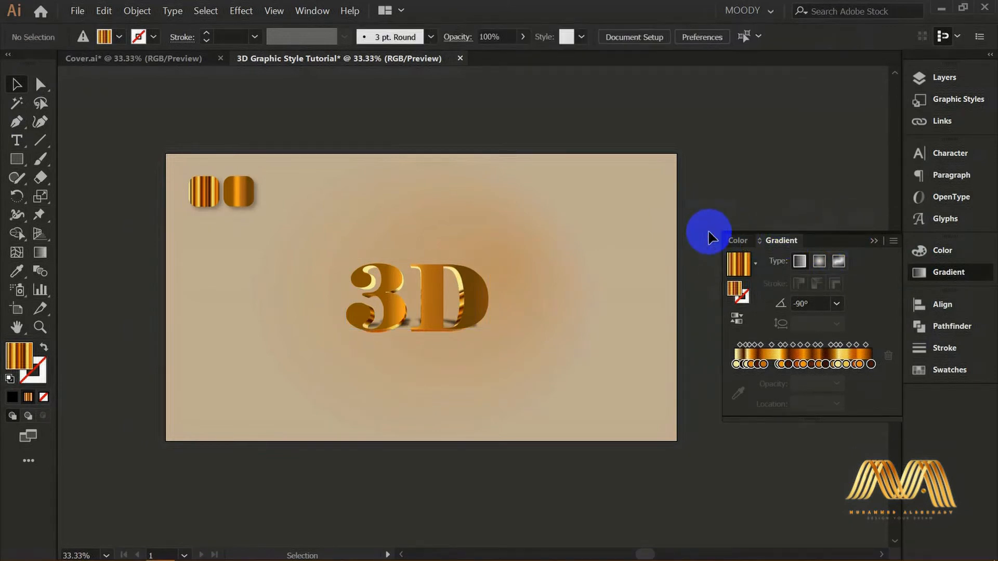
- Move the gold 3D text slightly upward and dock the reopened Appearance panel alongside Graphic Styles
left_click_drag(482, 271, 482, 268)
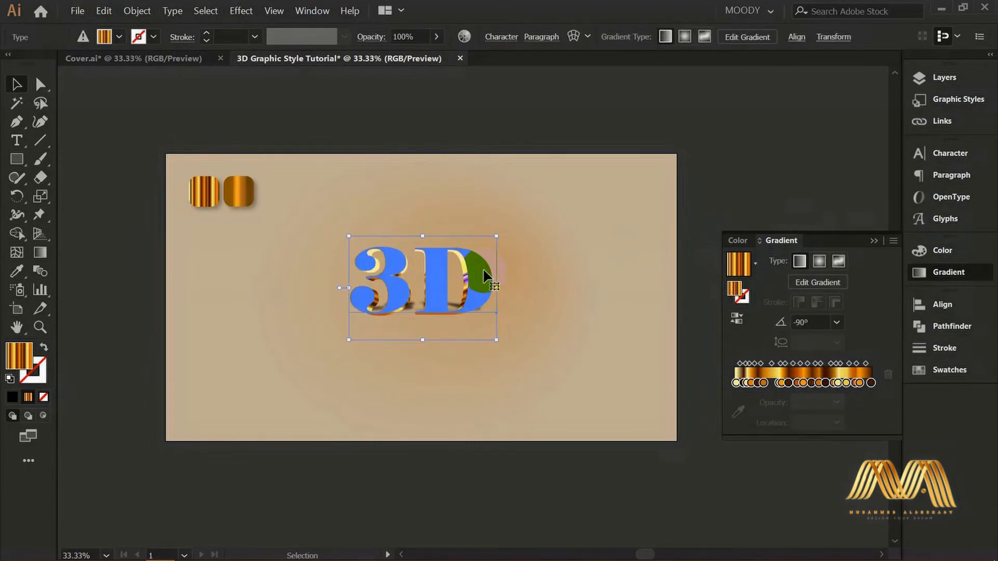
left_click(962, 103)
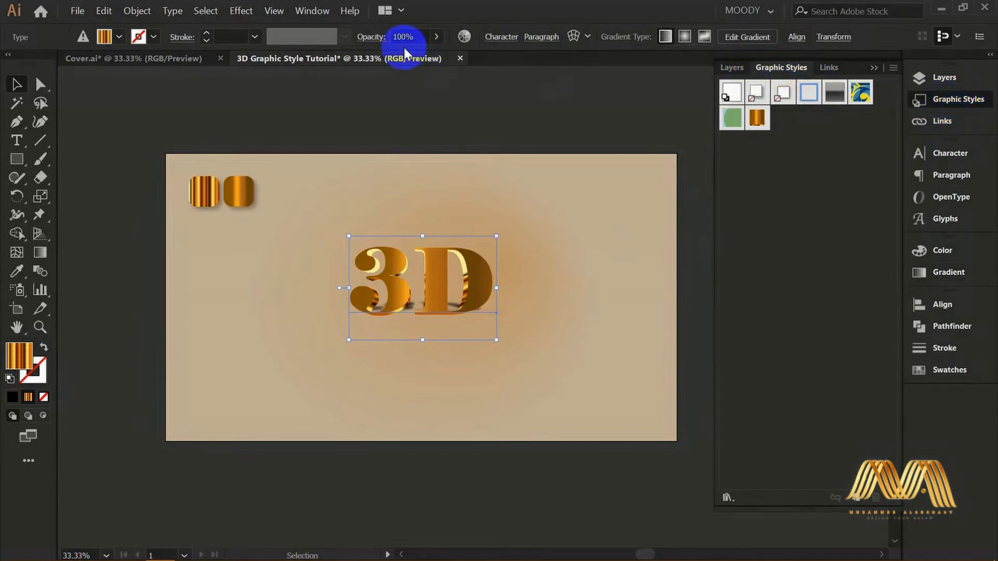
left_click(312, 10)
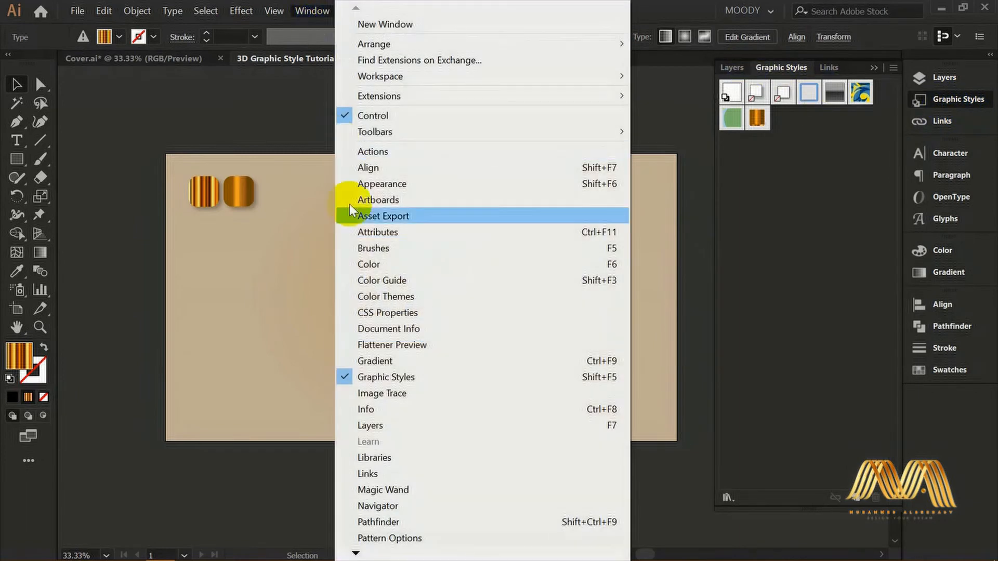
left_click(410, 184)
left_click_drag(669, 87, 770, 69)
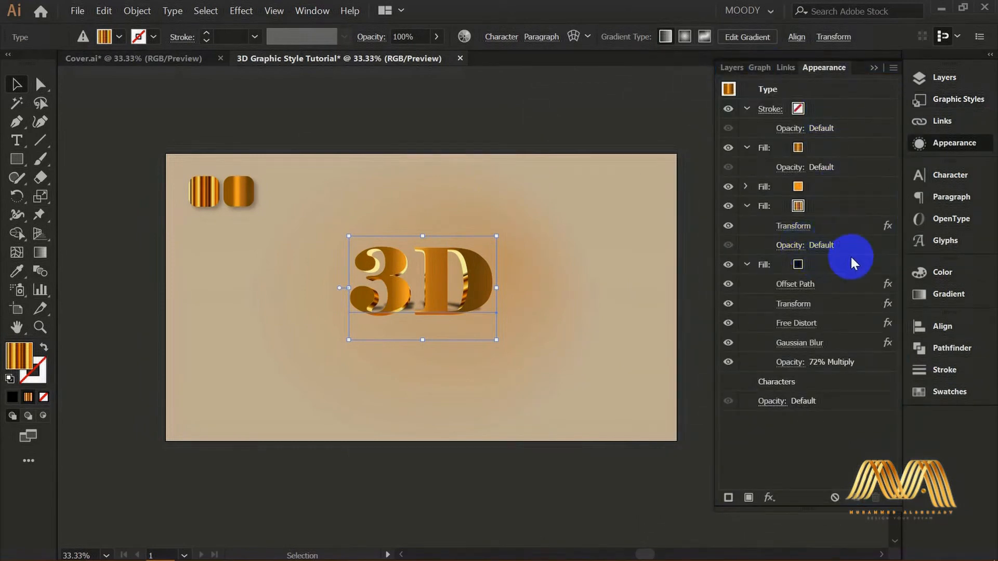
- Set the copies in the striped gold fill's Transform effect to 5 with preview on, after trying 20
left_click(830, 206)
left_click(807, 226)
double_click(853, 408)
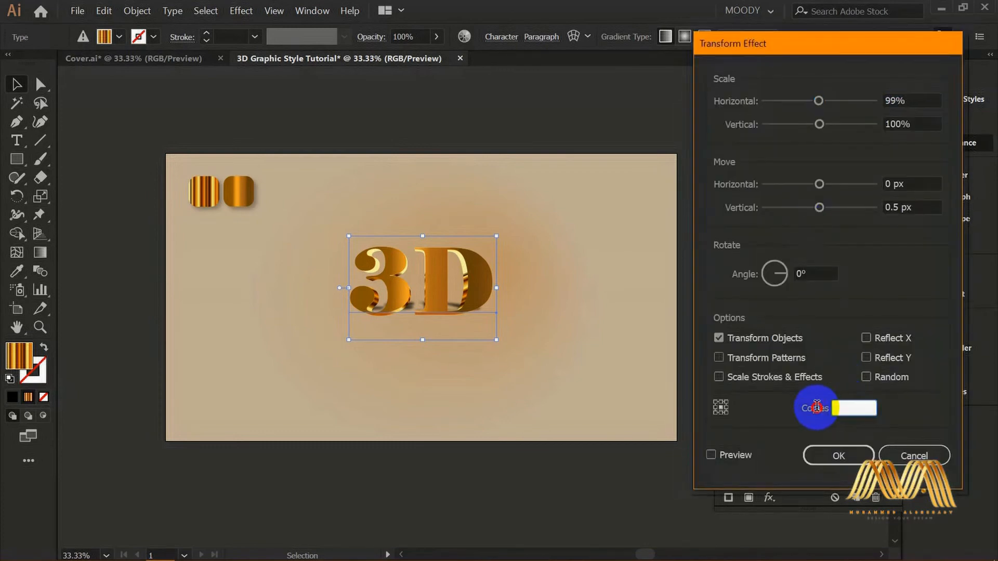
type("20")
left_click(729, 454)
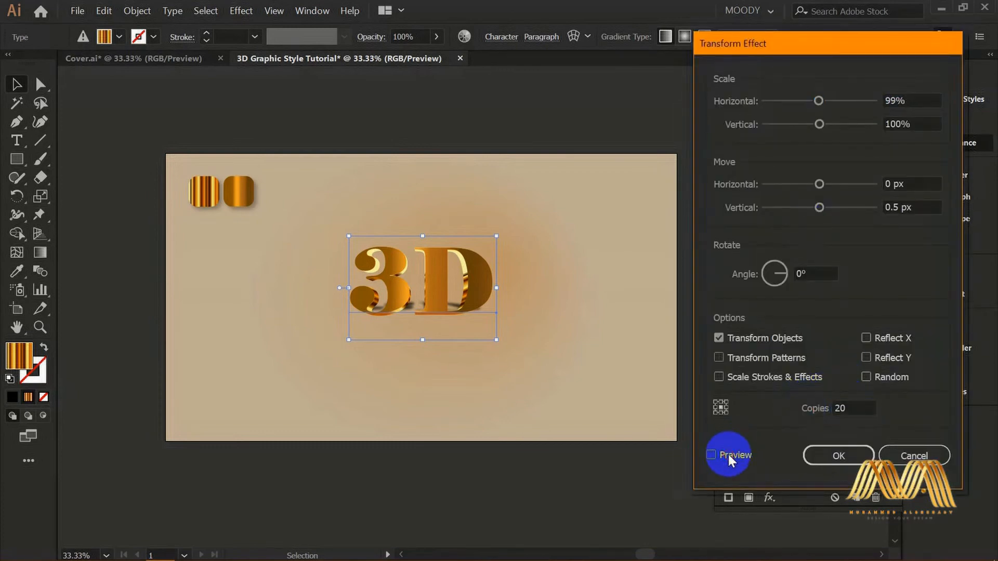
double_click(859, 407)
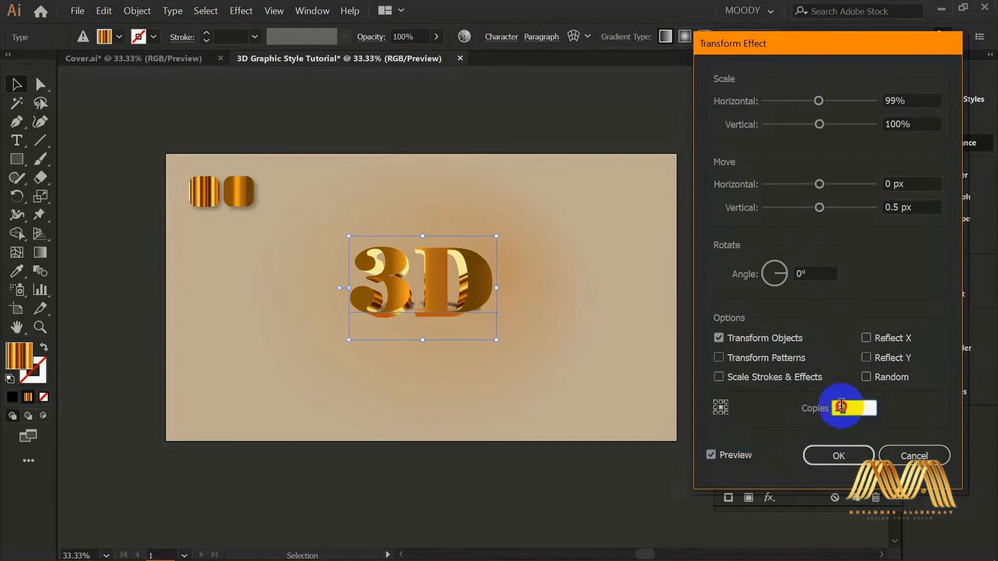
type("5")
left_click(843, 467)
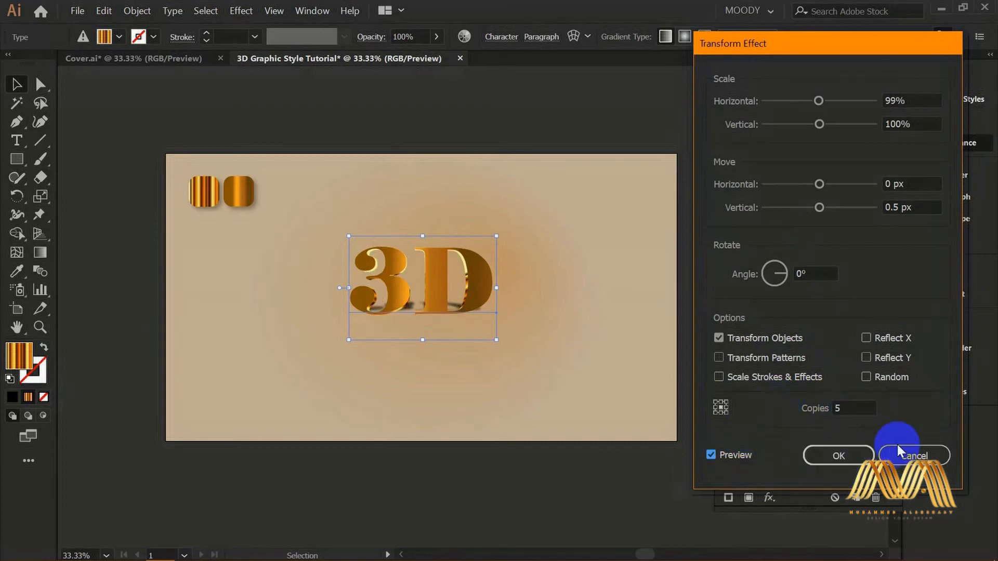
left_click(858, 459)
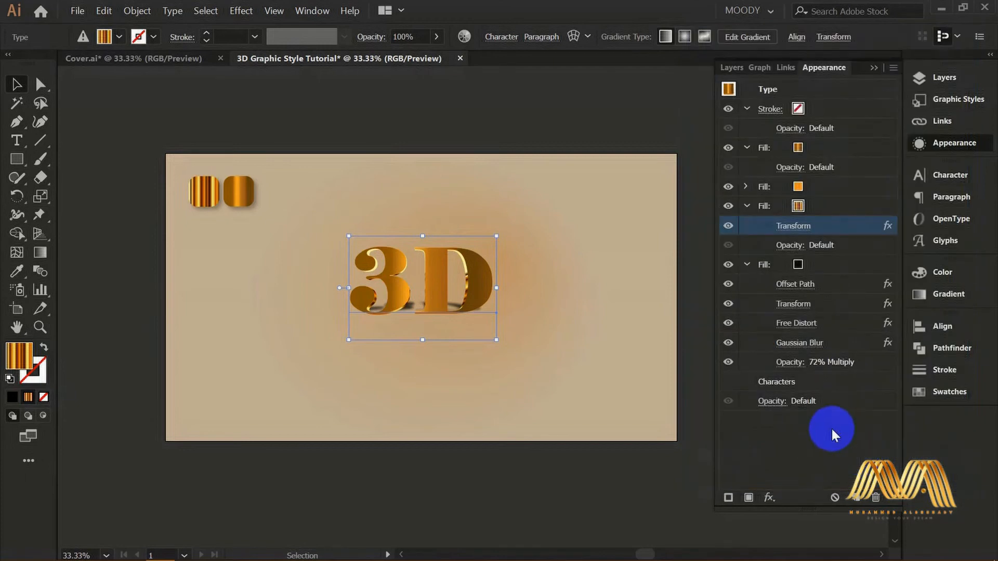
- Edit the black shadow fill's Free Distort effect, pulling its upper right corner up and inward to make the shadow taller
left_click(817, 268)
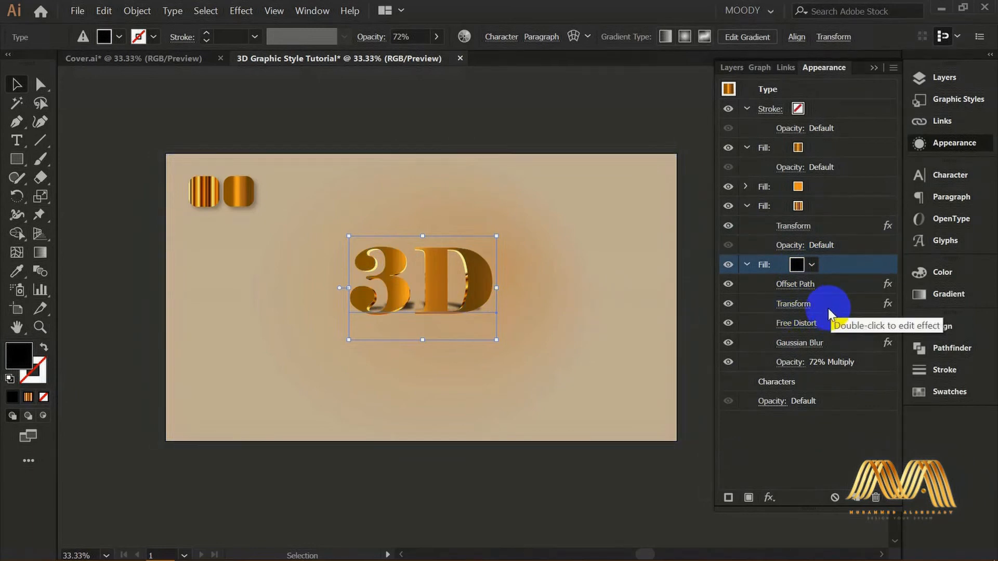
double_click(805, 323)
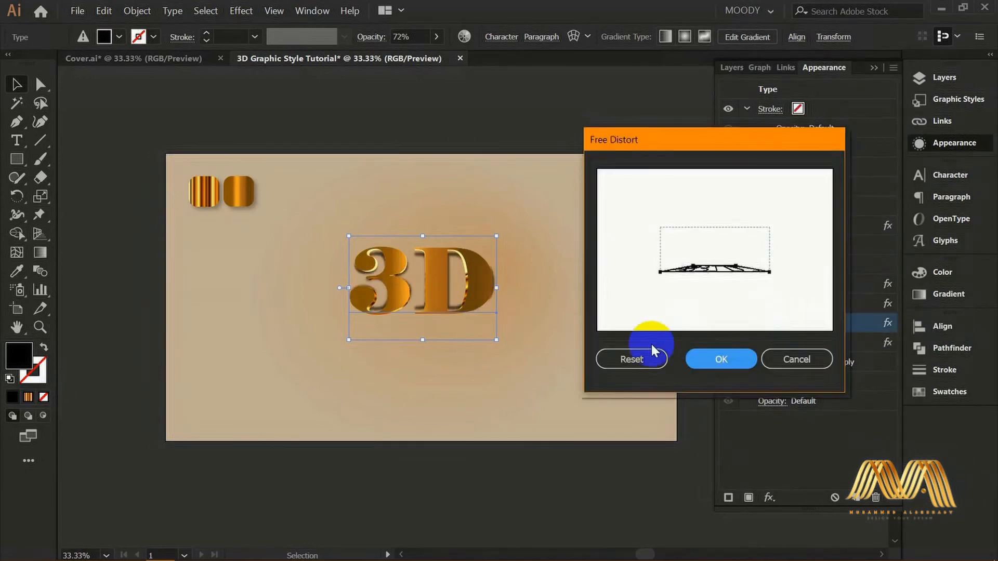
left_click_drag(736, 267, 685, 241)
left_click(721, 359)
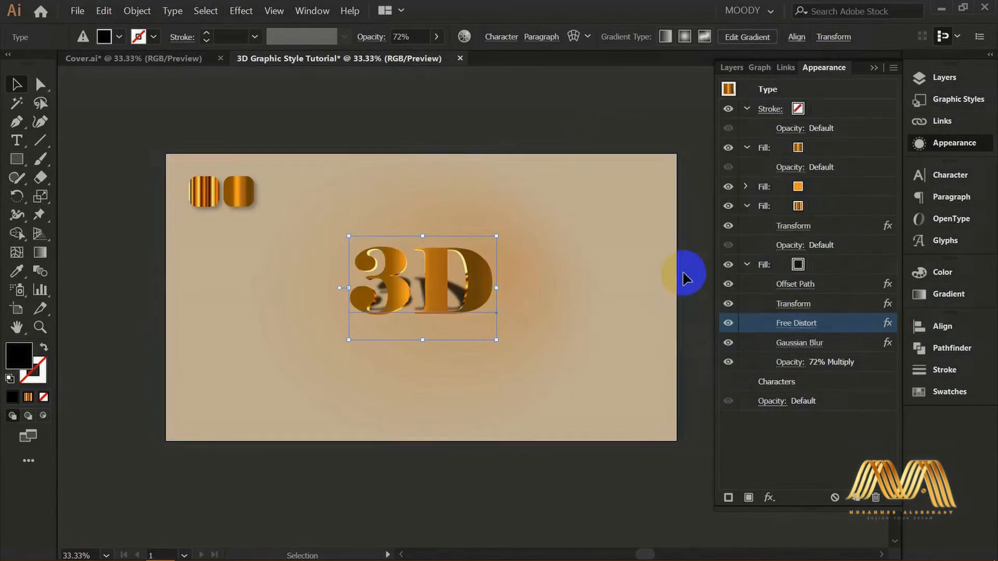
left_click(676, 271)
mouse_move(530, 322)
left_mouse_down()
mouse_move(543, 310)
mouse_move(529, 308)
left_mouse_up()
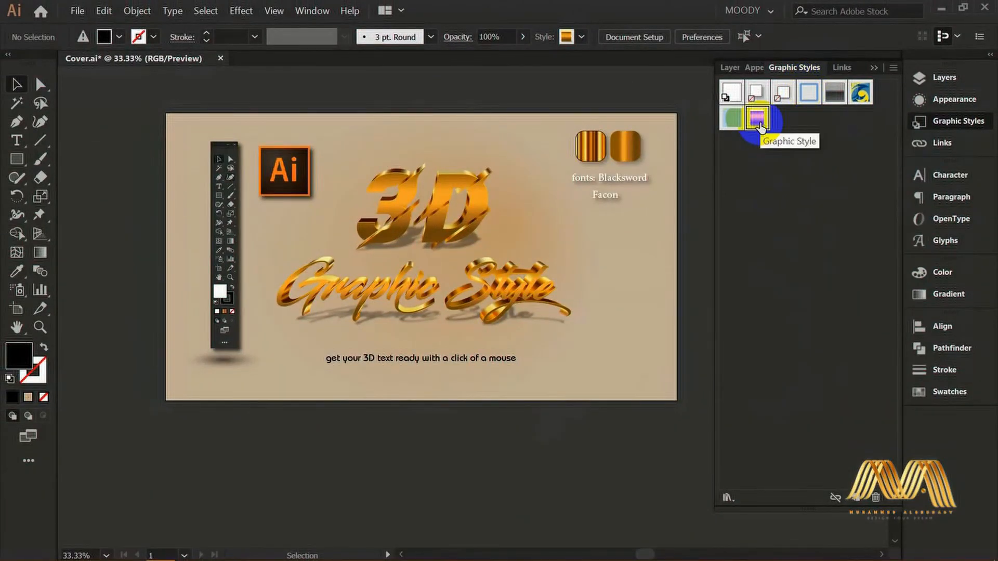
left_click(790, 127)
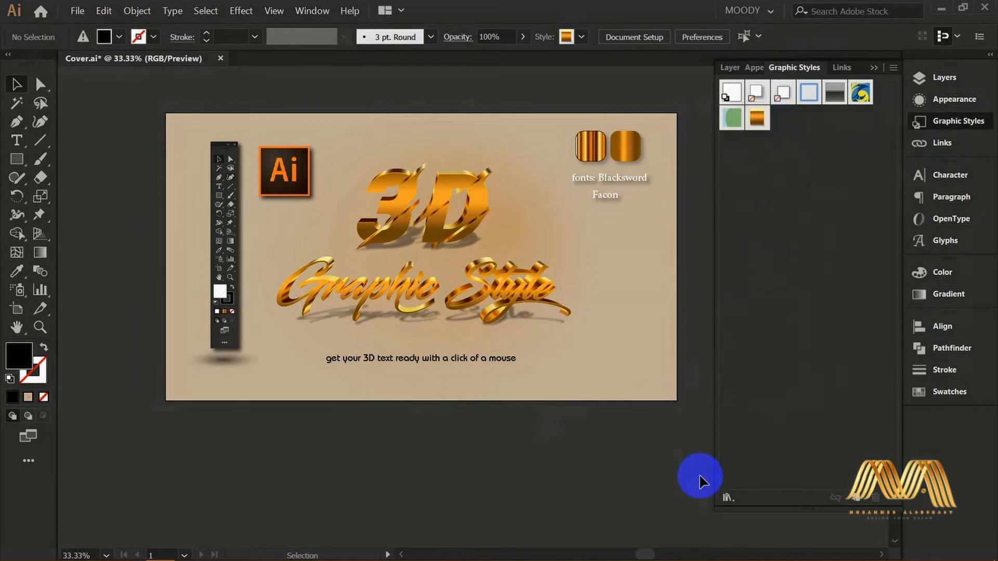
left_click(727, 498)
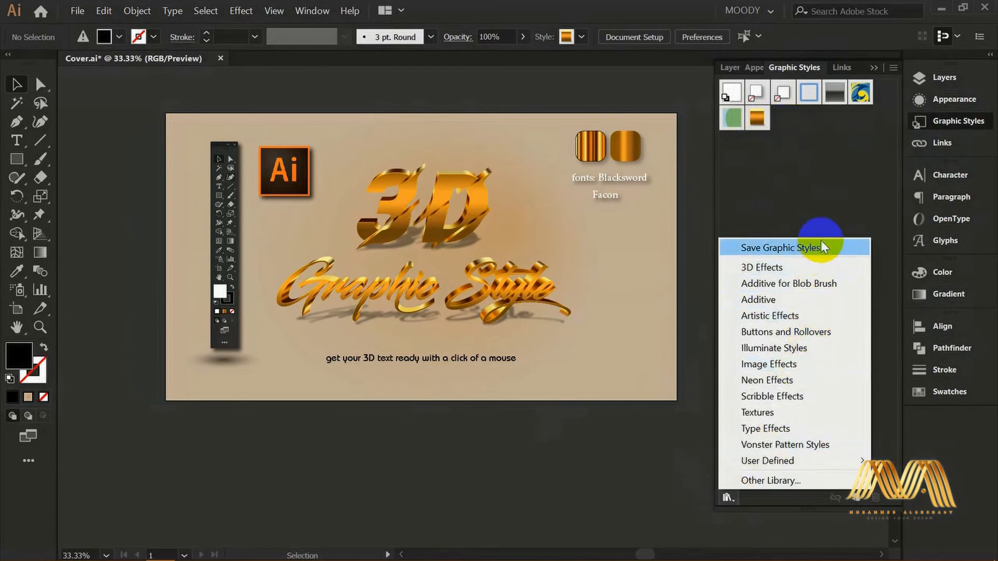
left_click(833, 250)
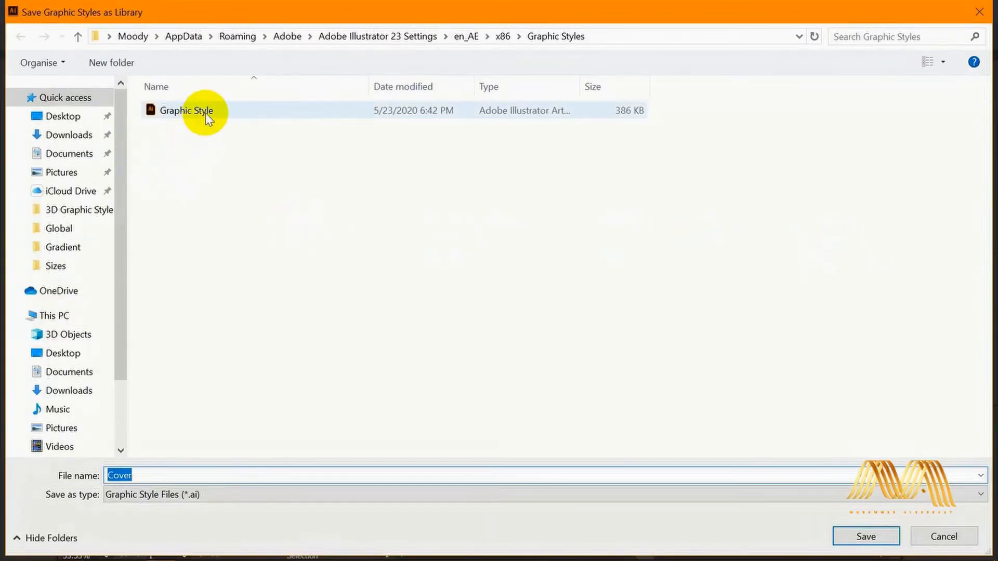
left_click(205, 114)
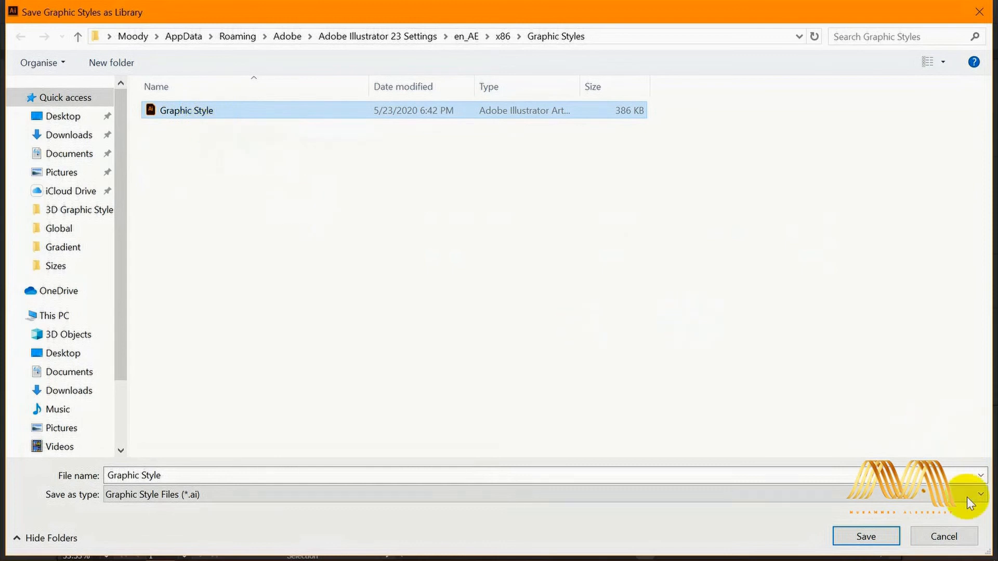
left_click(944, 538)
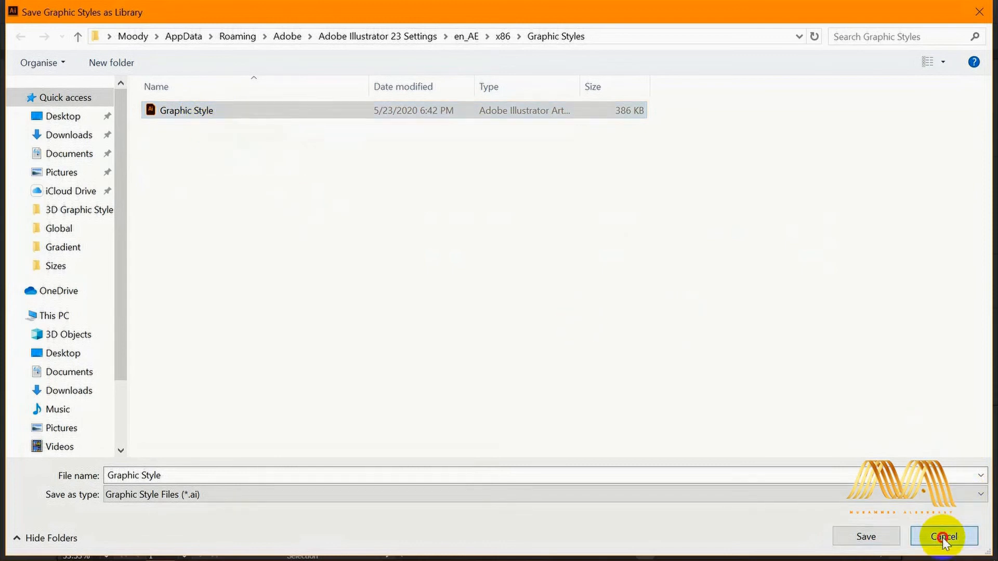
- Open the user-defined Graphic Style library and arrange its floating panel below the document's graphic style swatches
left_click(728, 498)
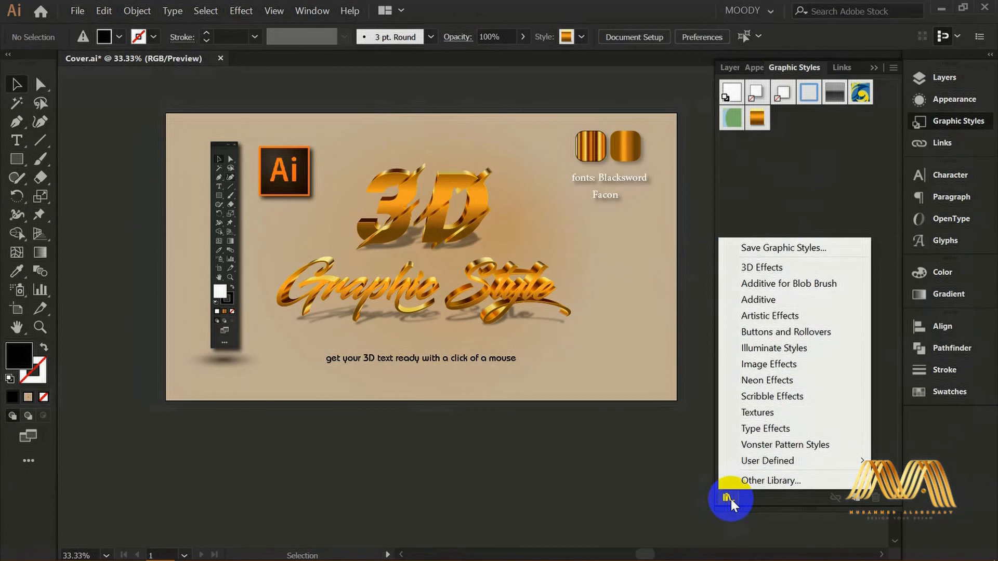
mouse_move(758, 466)
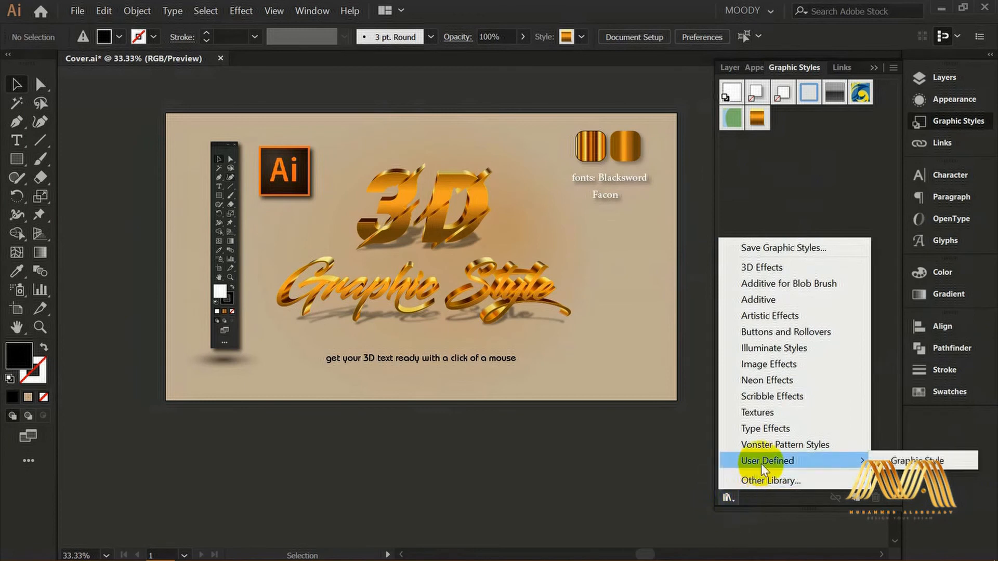
left_click(930, 459)
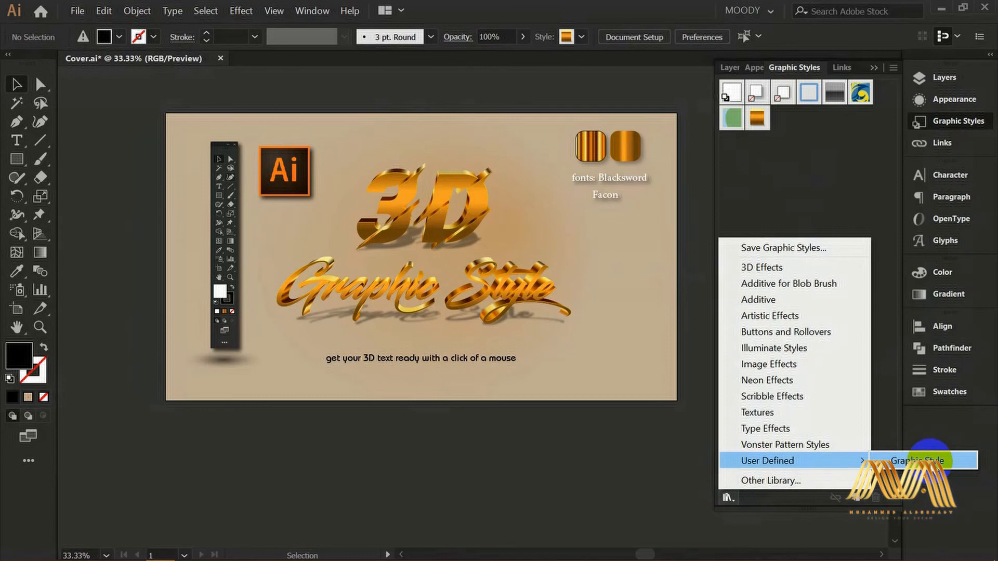
left_click(930, 461)
left_click_drag(537, 260, 772, 191)
left_click_drag(855, 284, 854, 389)
left_click_drag(772, 192, 802, 180)
- Apply the gold Graphic Style 11 from the opened library to the 3D text on the cover
left_click_drag(800, 244, 476, 210)
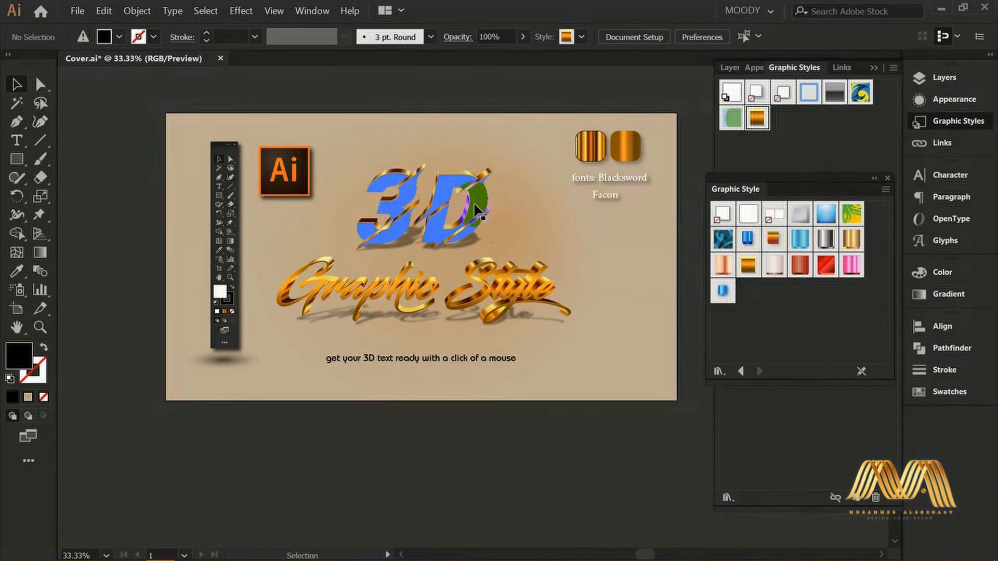
left_click(471, 203)
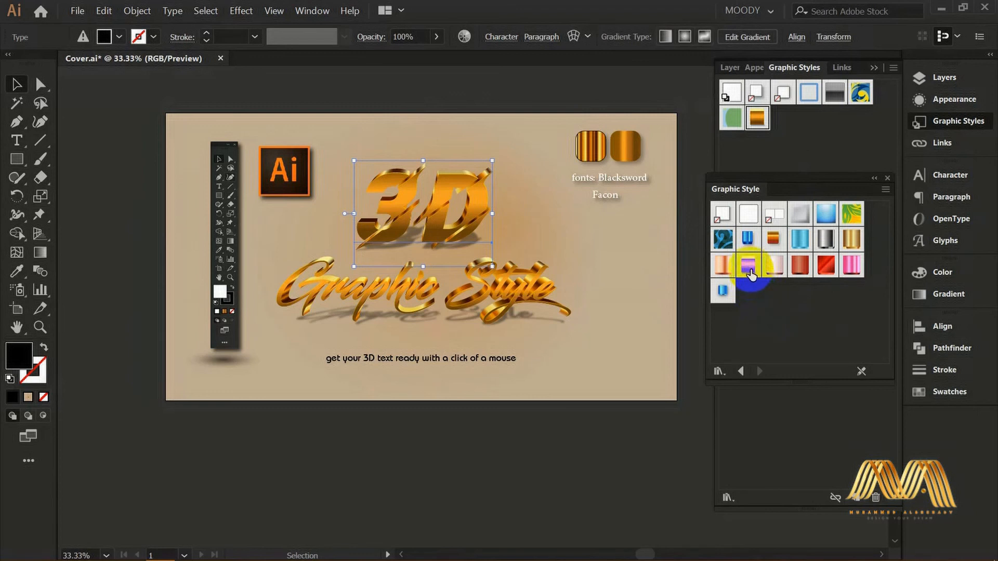
left_click(748, 270)
left_click(750, 273)
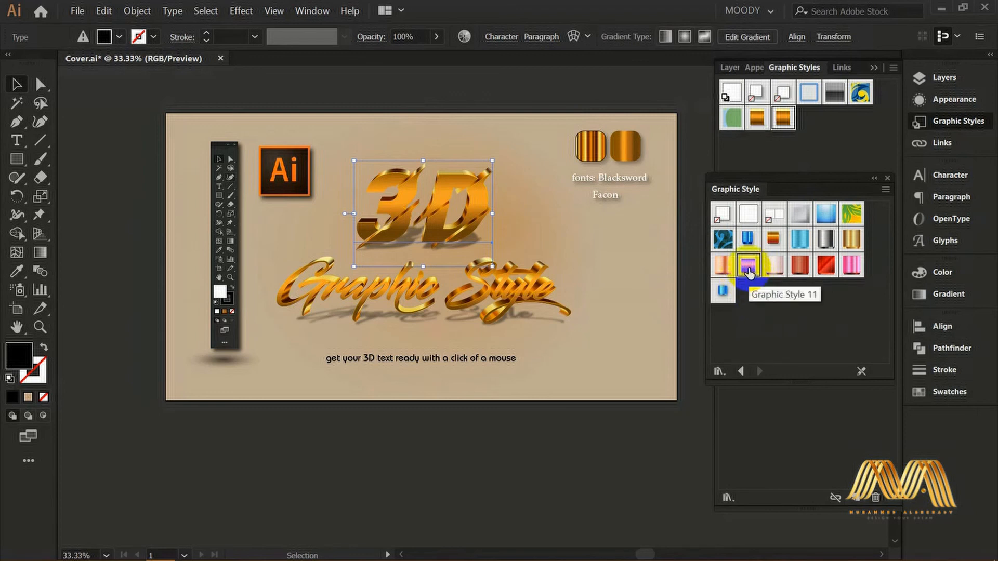
- Try the library's blue, orange-gold, light blue, silver, pale gold and copper styles on the 3D text
left_click(747, 239)
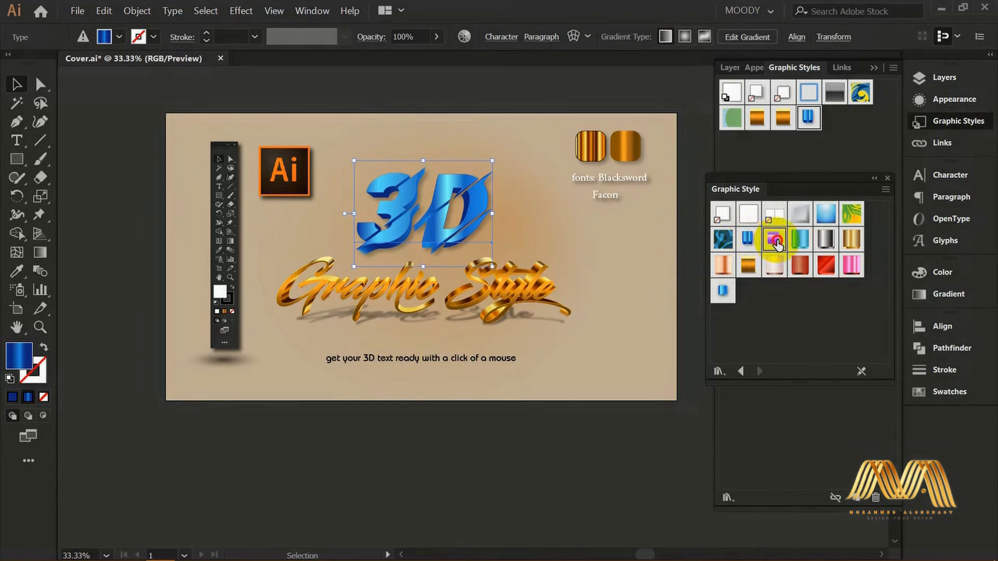
left_click(774, 242)
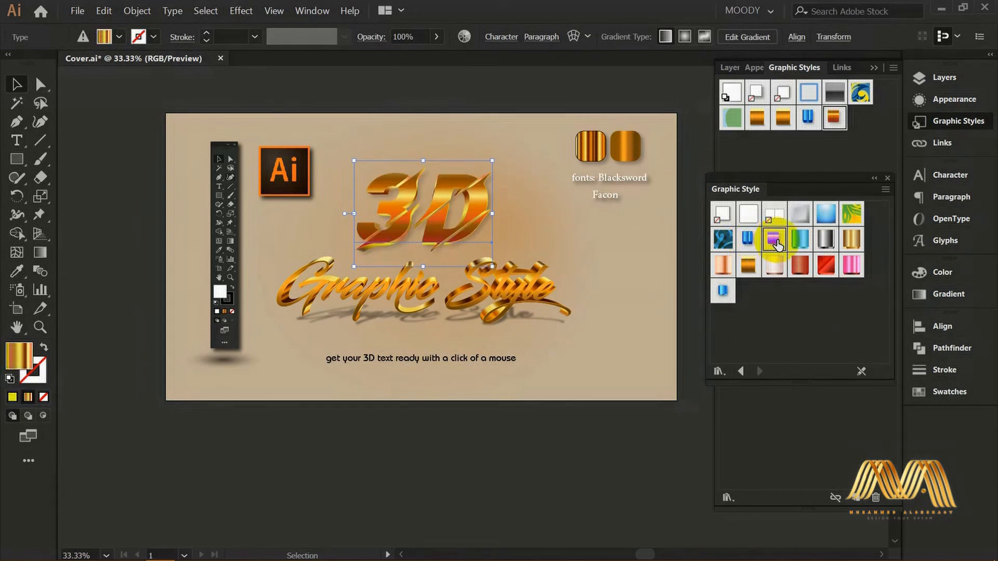
left_click(803, 245)
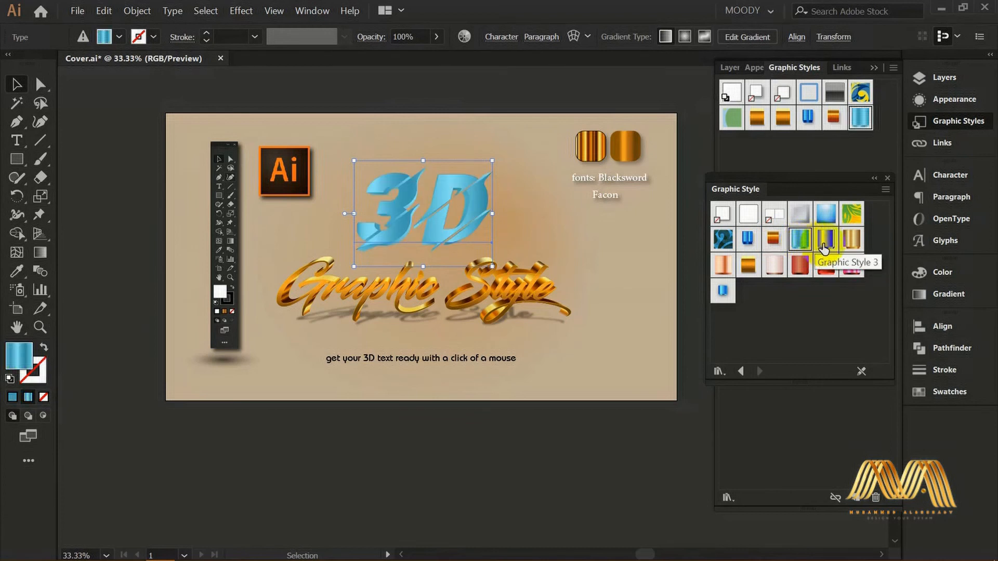
left_click(826, 243)
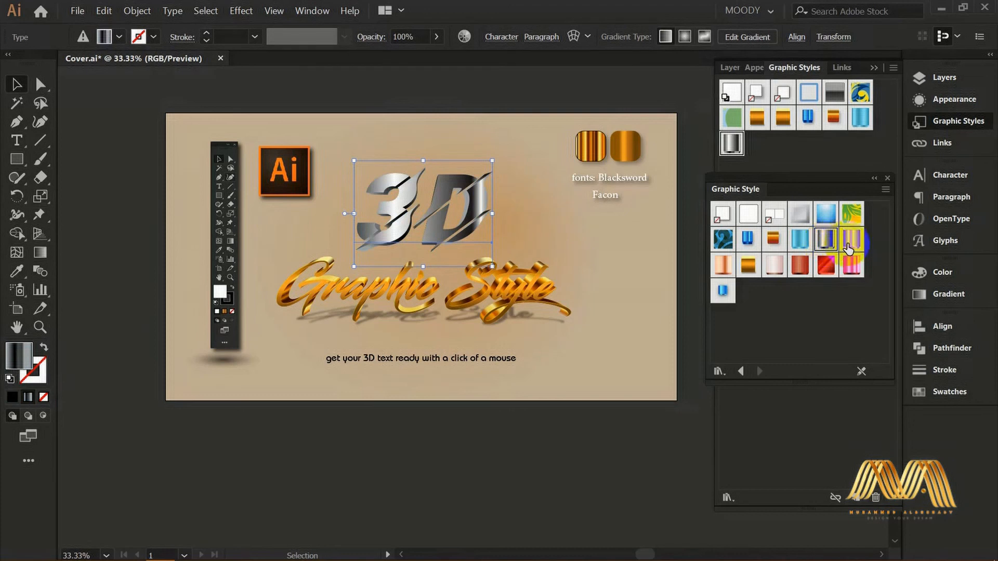
left_click(850, 245)
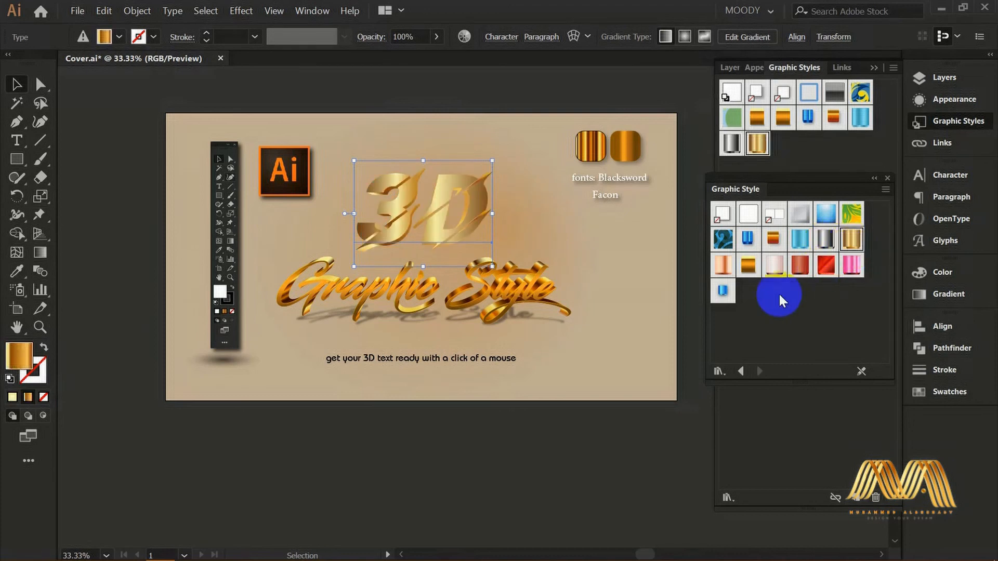
left_click(724, 272)
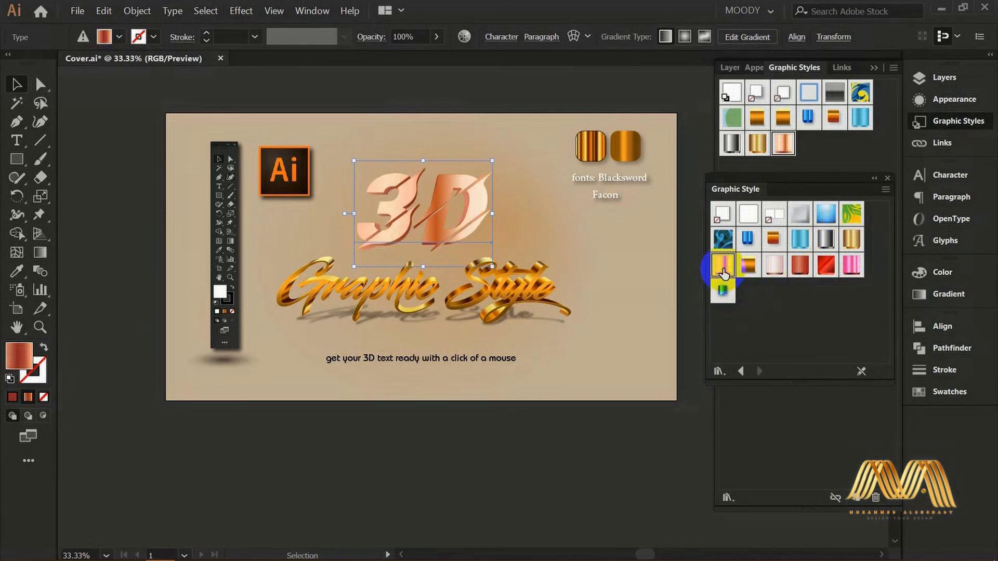
- Try the gold style again, followed by the pale pink, dark red, bright red, striped pink and small blue styles on the 3D text
left_click(747, 270)
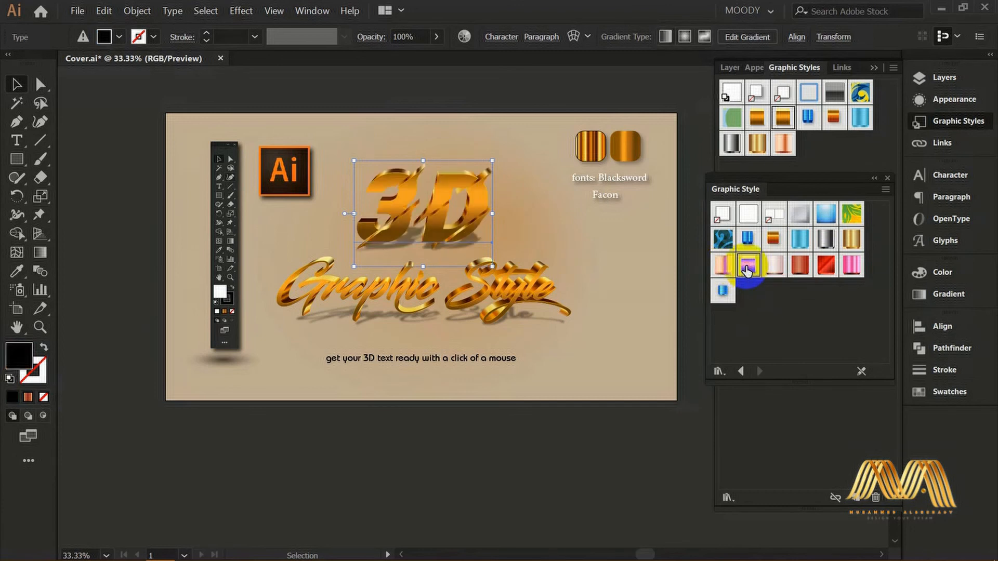
left_click(774, 273)
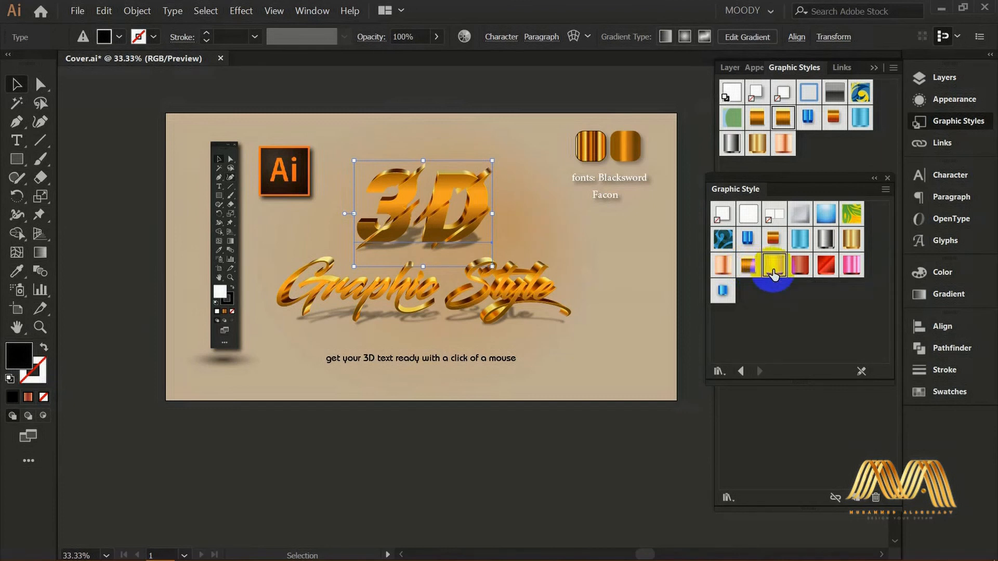
left_click(800, 271)
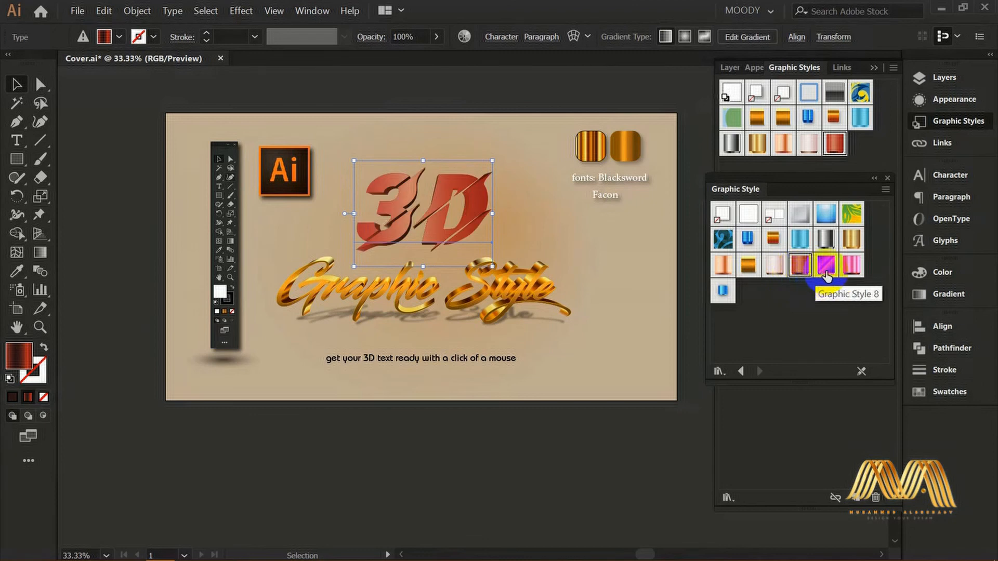
left_click(826, 274)
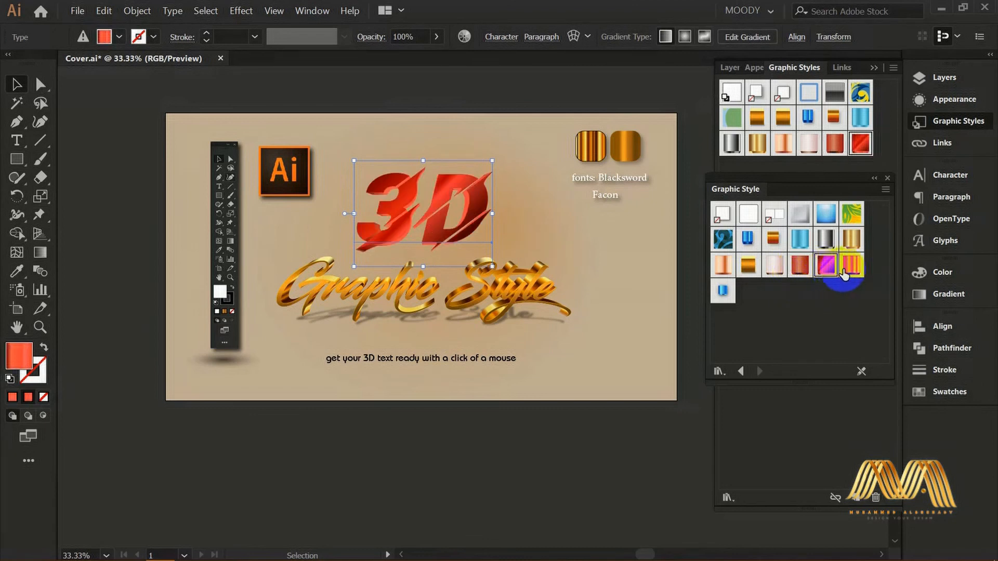
left_click(851, 269)
left_click(723, 291)
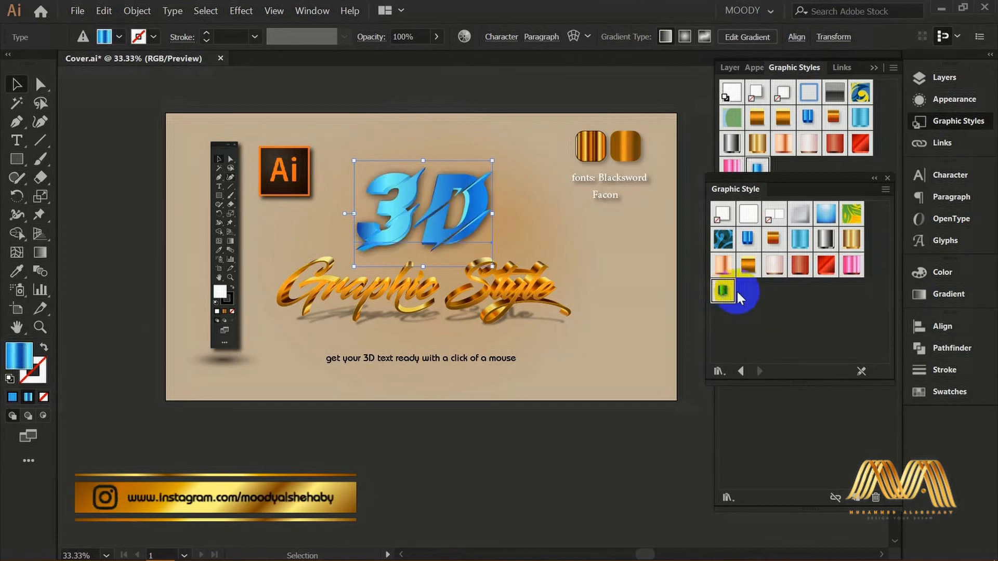
- Reapply the gold Graphic Style 11 to the 3D text and move the library panel clear of the document's style swatches
left_click(748, 267)
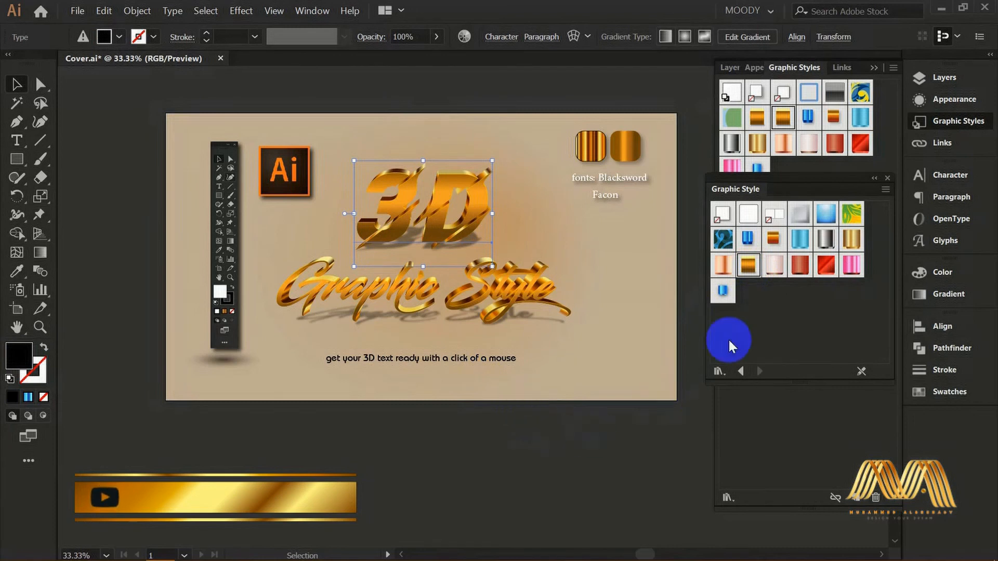
left_click_drag(795, 179, 720, 207)
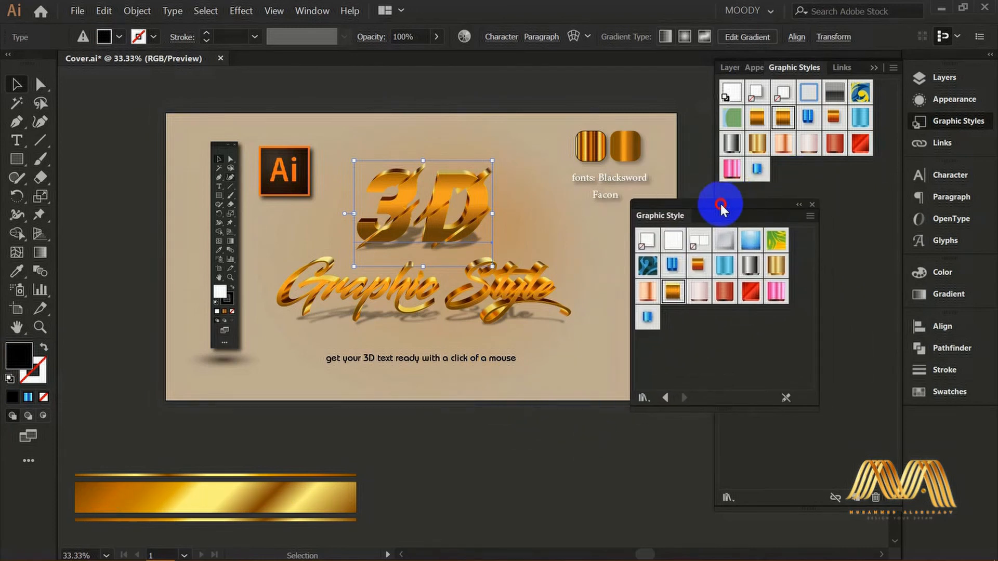
left_click_drag(720, 206, 752, 205)
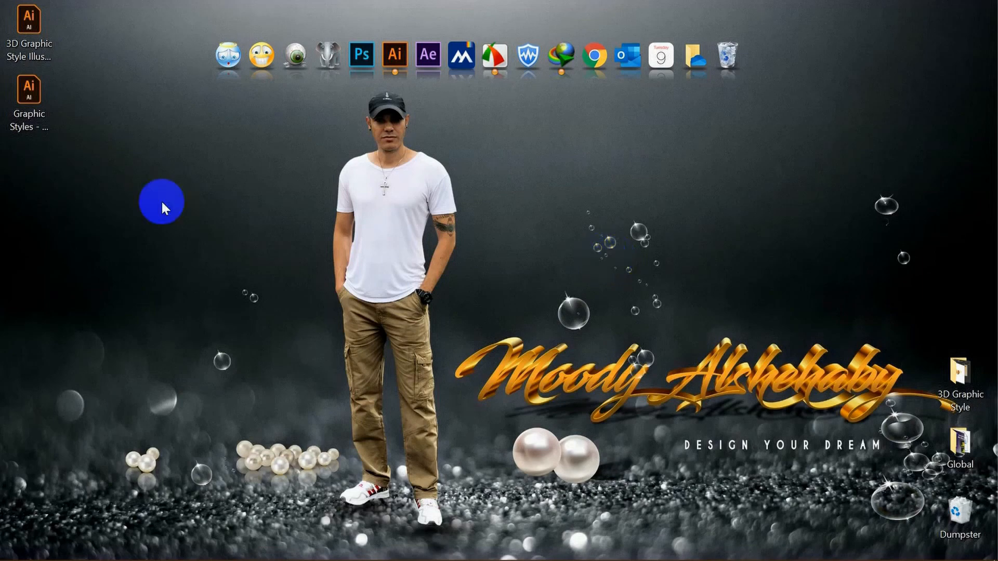
- Open the Graphic Styles Illustrator file from the desktop and display its Graphic Styles panel
double_click(28, 100)
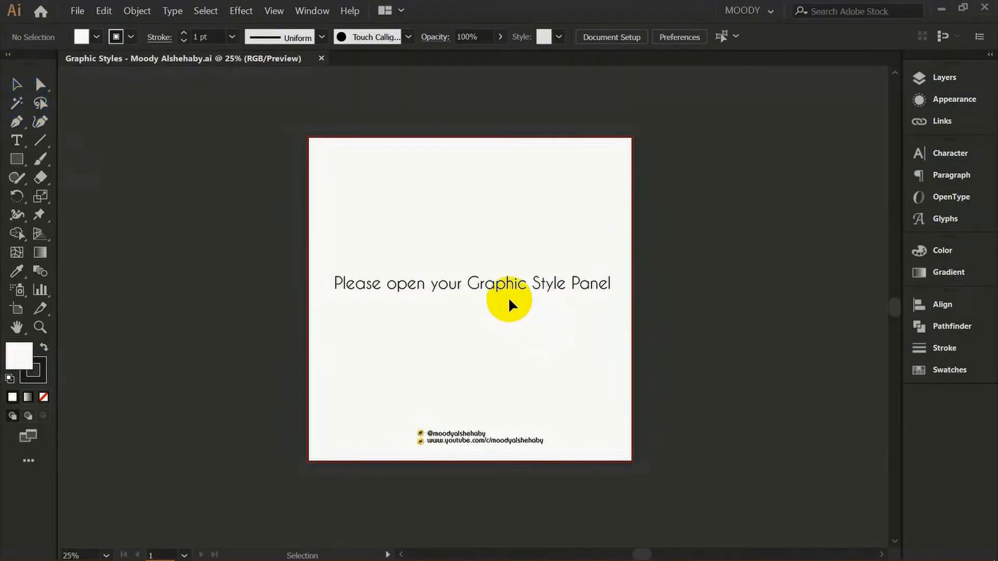
key("ctrl+=")
left_click(307, 10)
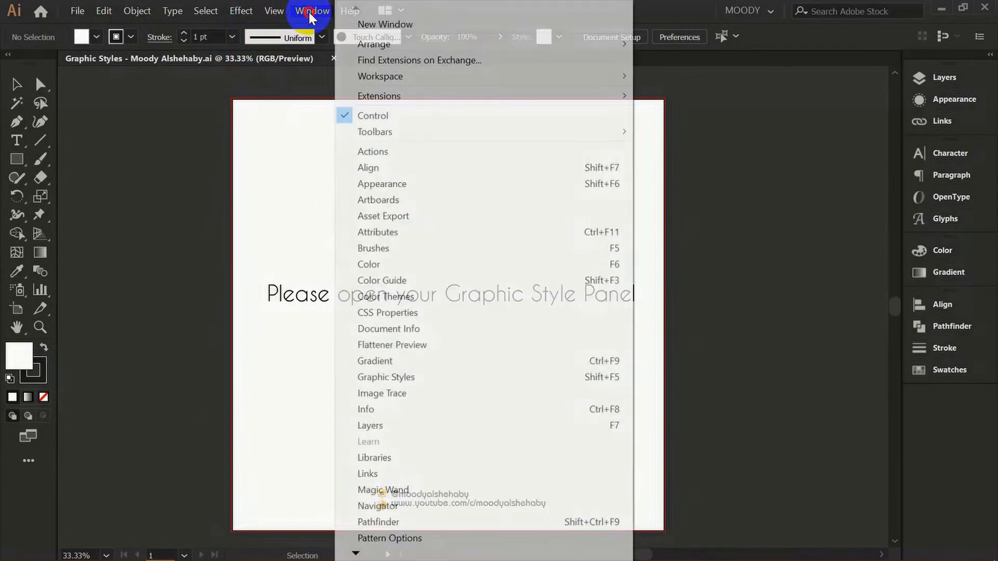
left_click(437, 376)
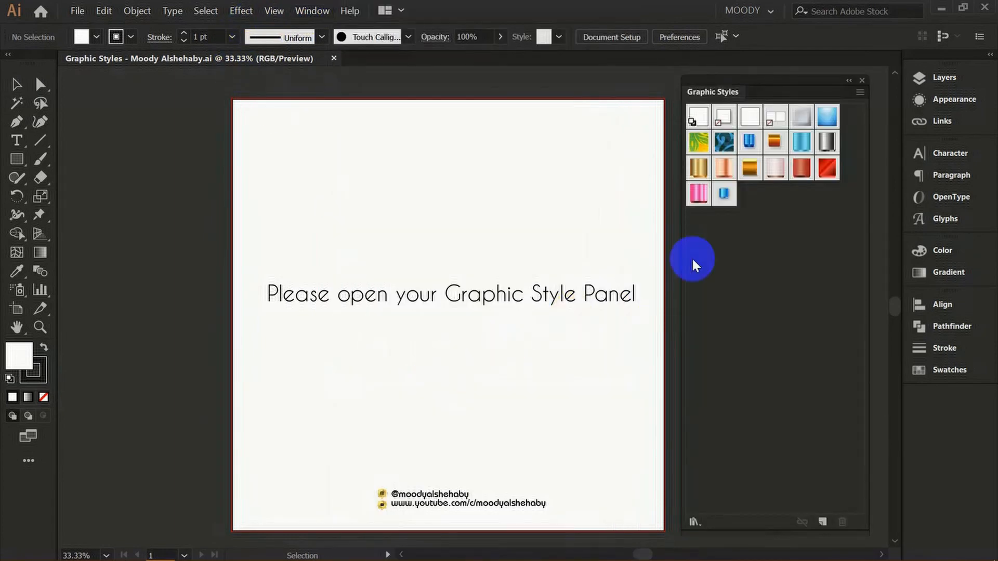